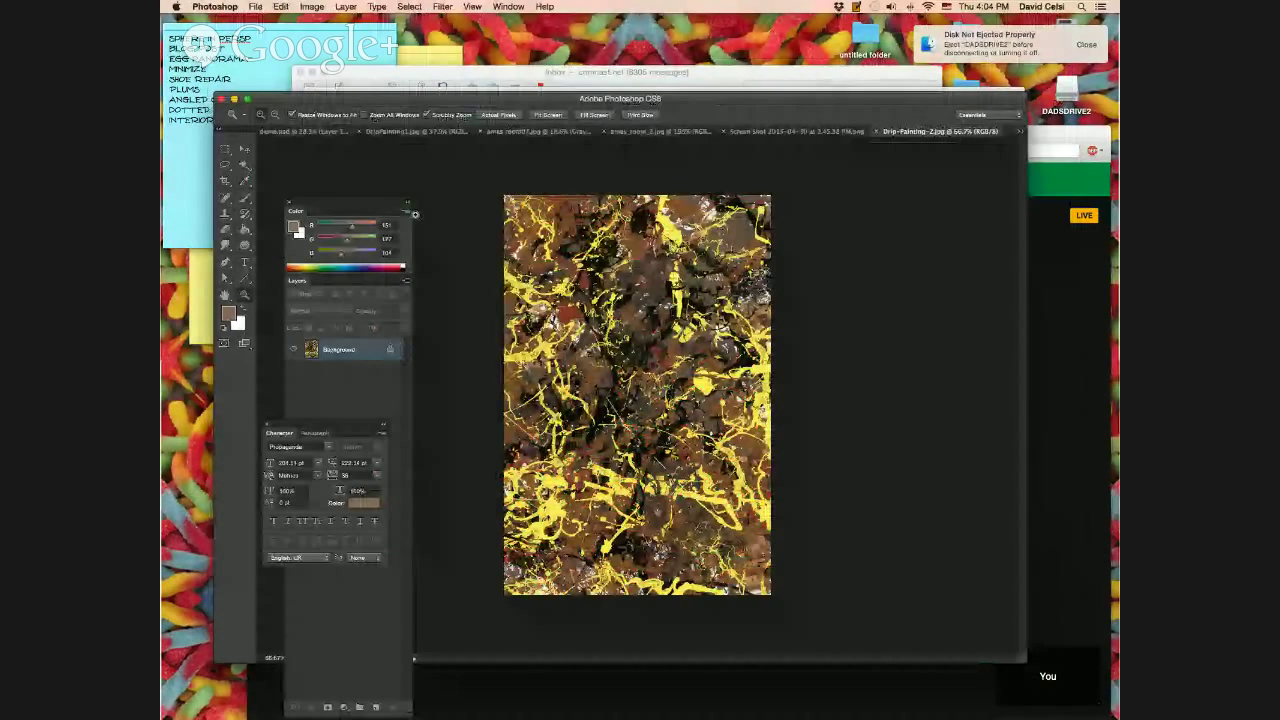
Move the Color/Layers panel group to the top-left and shift the Photoshop window up and right.
{"action": "left_click_drag", "start_coordinate": [415, 214], "coordinate": [312, 72]}
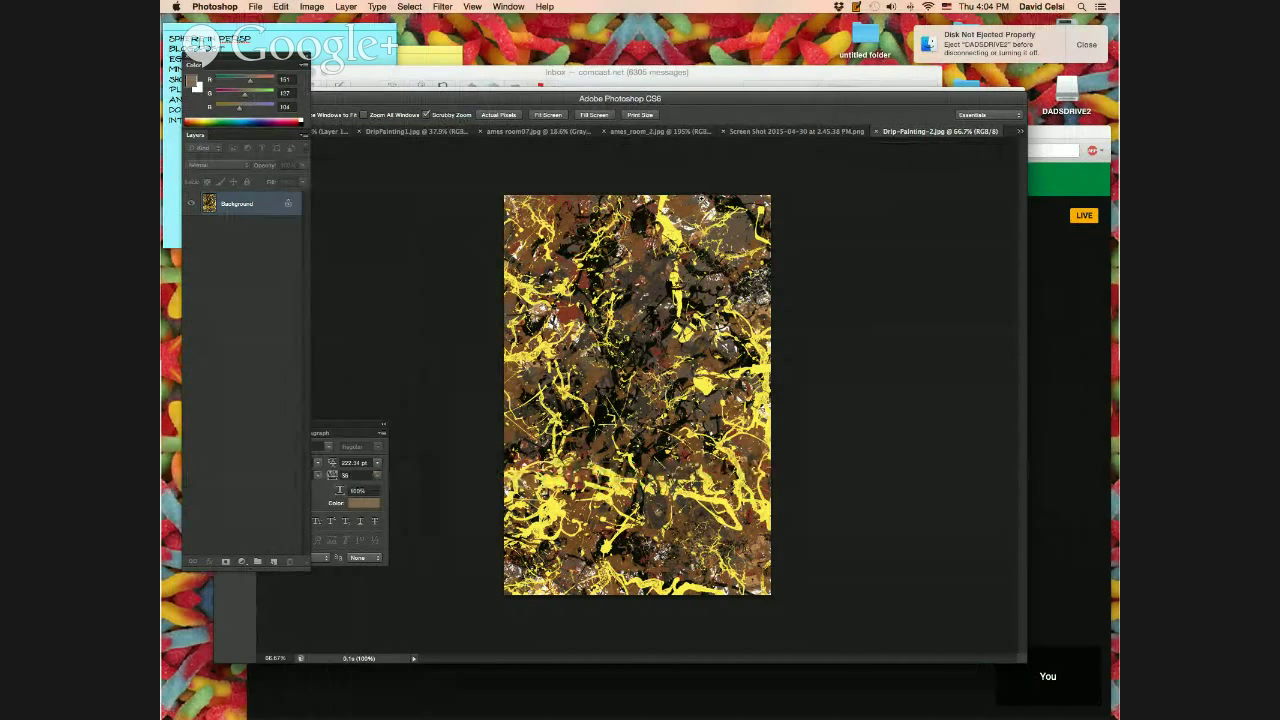
{"action": "left_click_drag", "start_coordinate": [710, 100], "coordinate": [720, 40]}
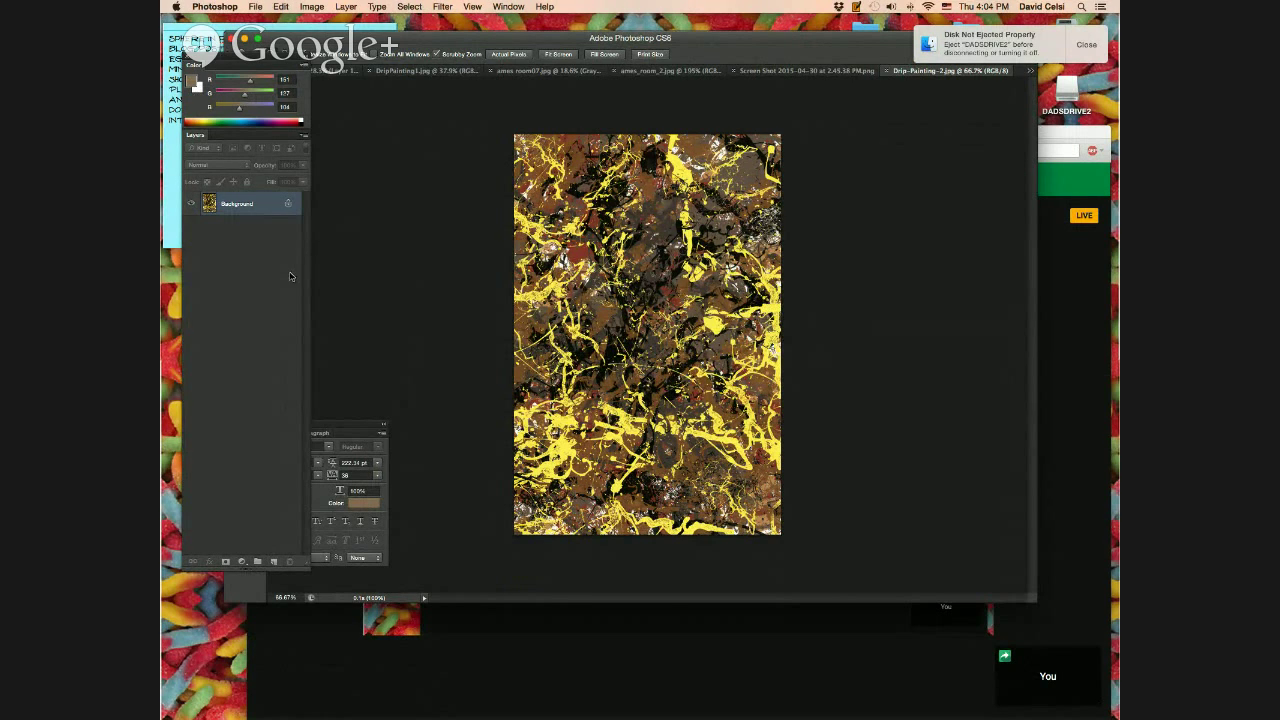
{"action": "left_click_drag", "start_coordinate": [285, 58], "coordinate": [294, 40]}
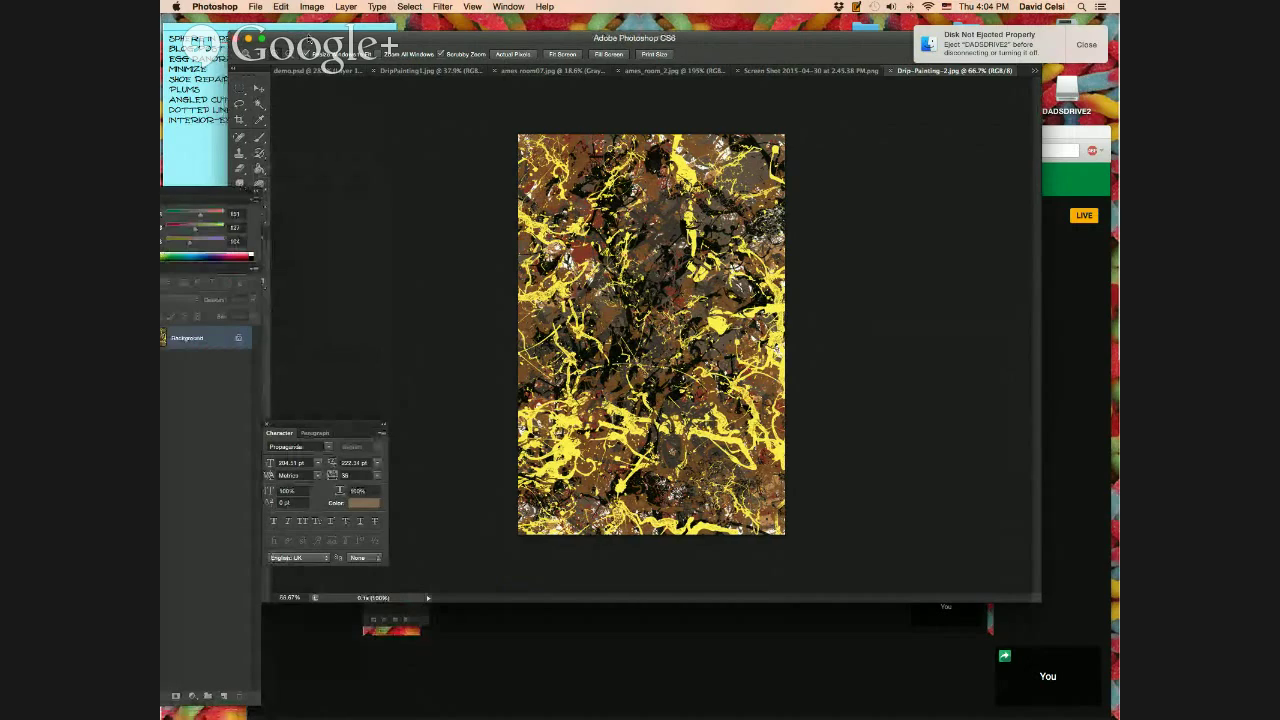
{"action": "left_click_drag", "start_coordinate": [296, 38], "coordinate": [369, 40]}
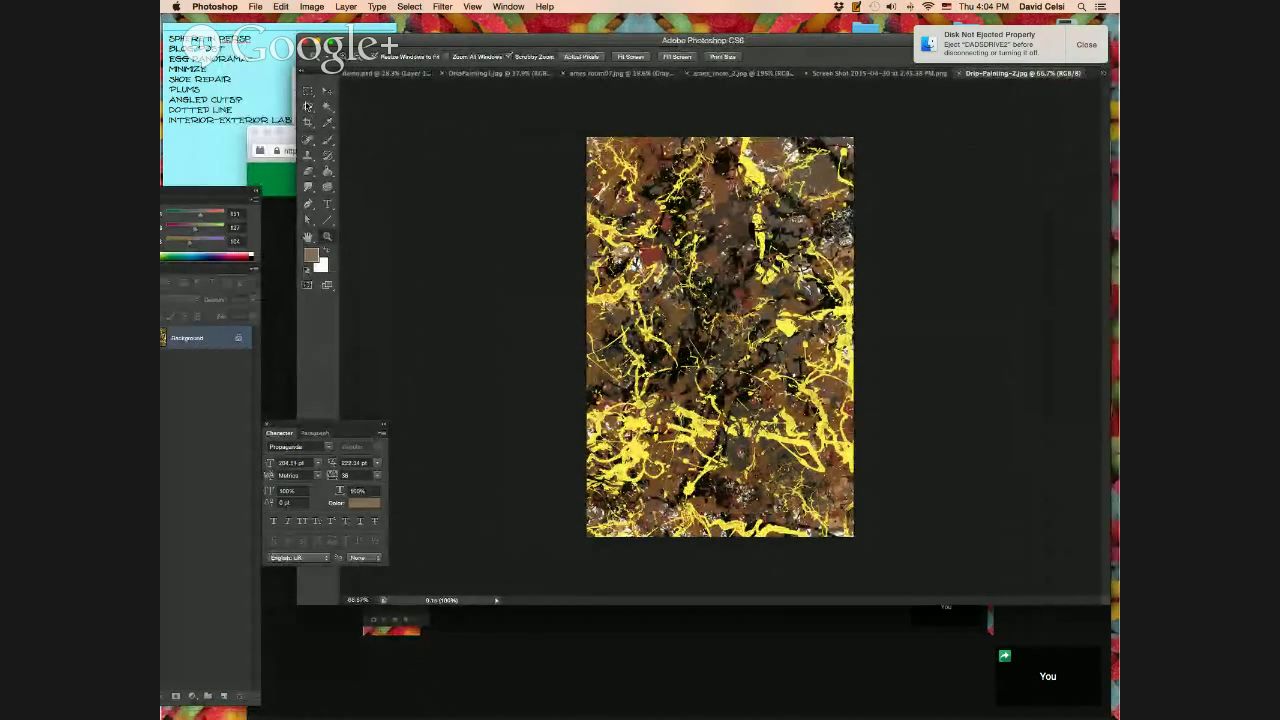
Crop outward past the painting on every side, mostly below, then commit and fit the canvas on screen.
{"action": "key", "text": "c"}
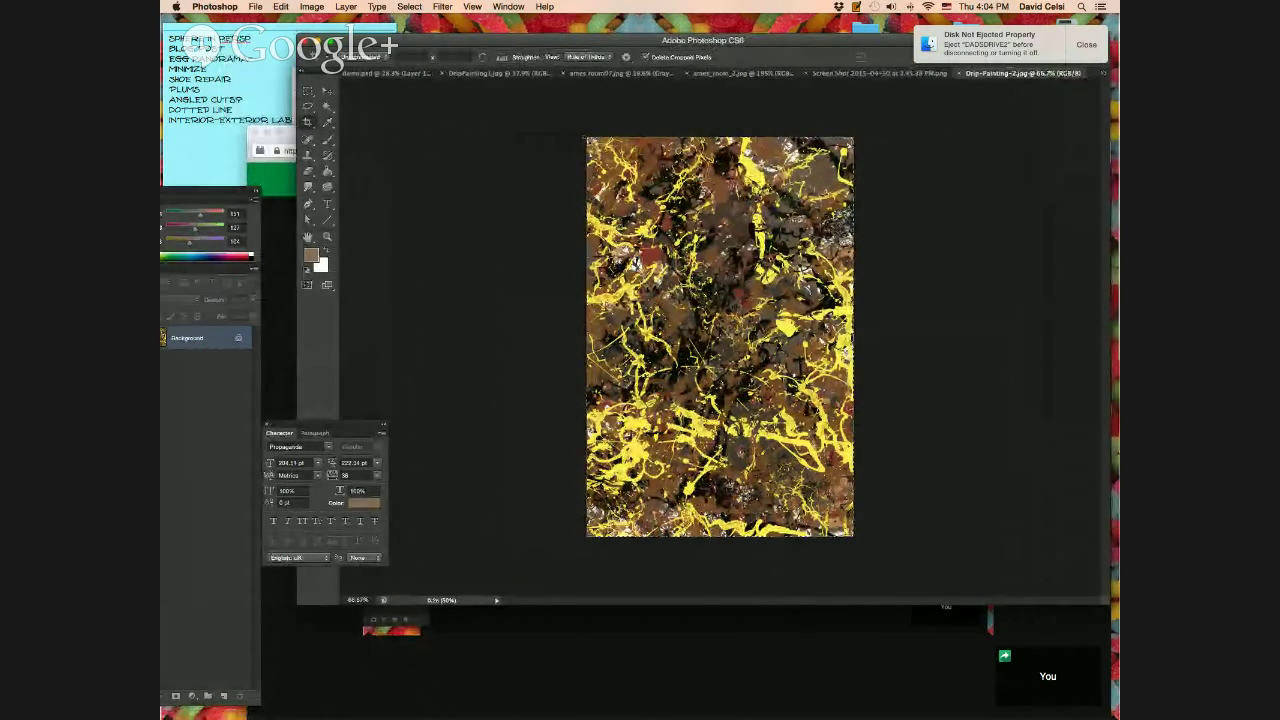
{"action": "left_click_drag", "start_coordinate": [585, 141], "coordinate": [505, 112]}
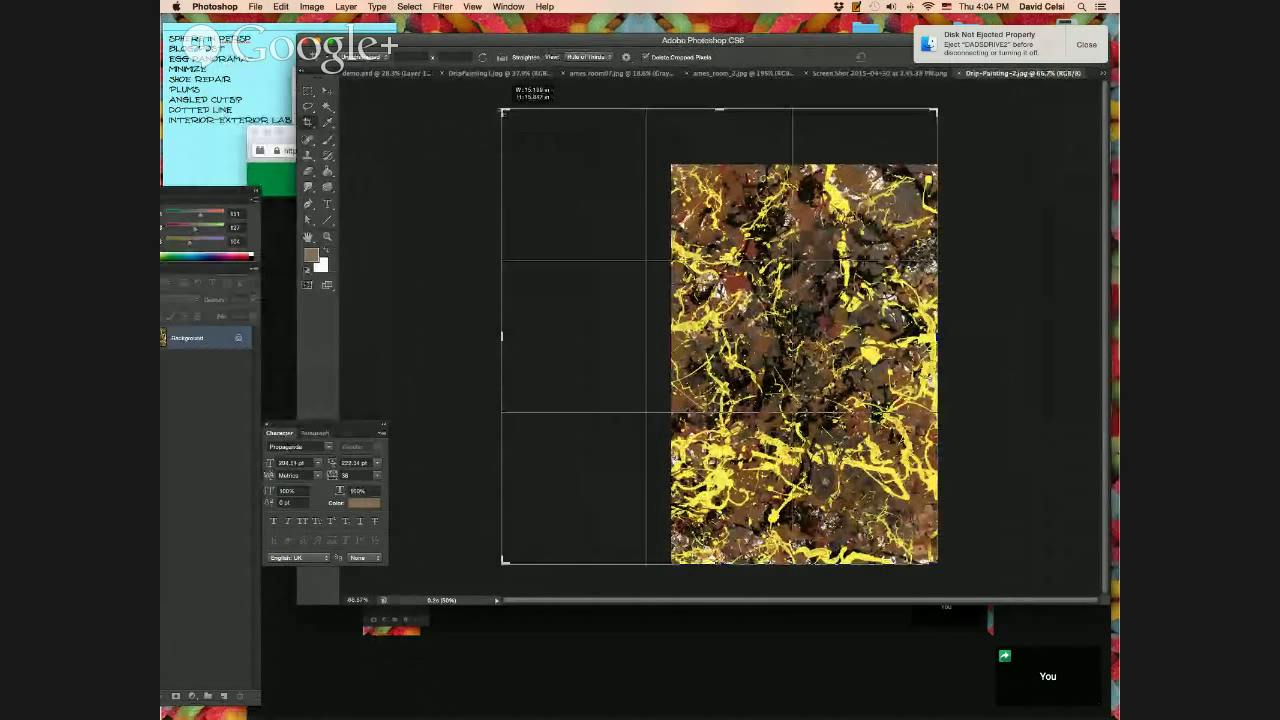
{"action": "left_click_drag", "start_coordinate": [940, 337], "coordinate": [1060, 340]}
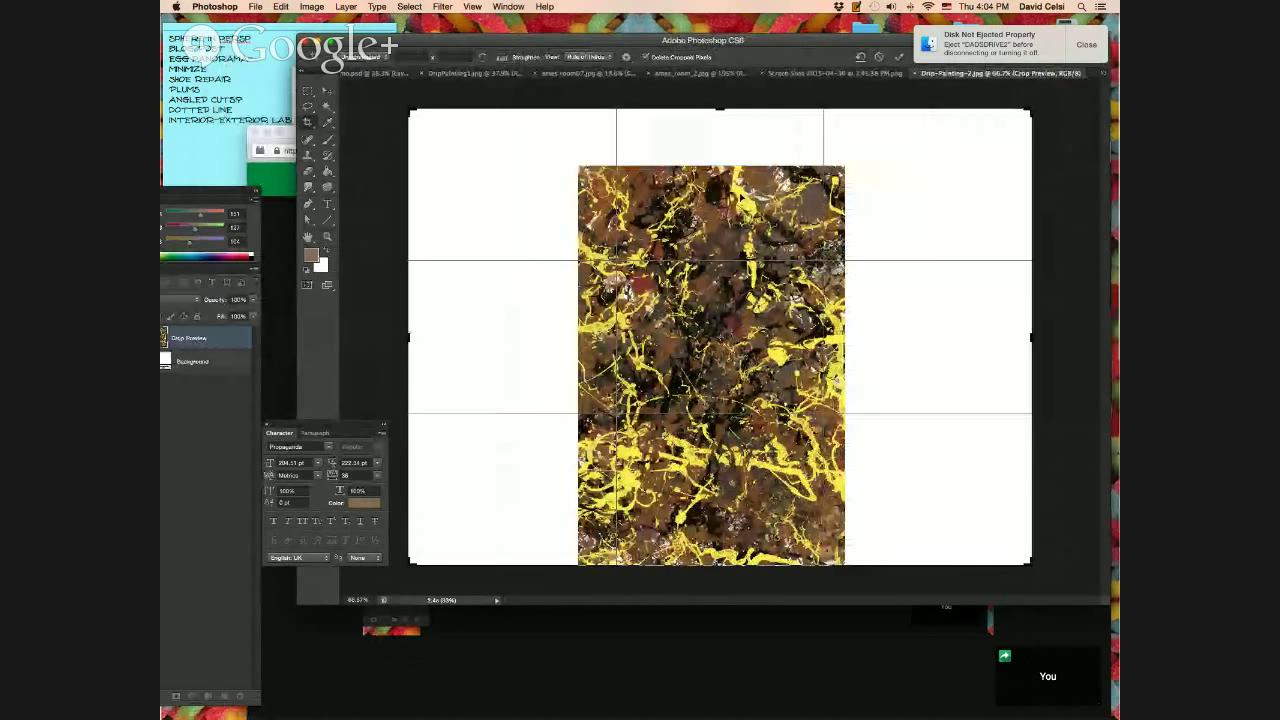
{"action": "left_click_drag", "start_coordinate": [720, 109], "coordinate": [720, 68]}
{"action": "left_click_drag", "start_coordinate": [745, 591], "coordinate": [722, 650]}
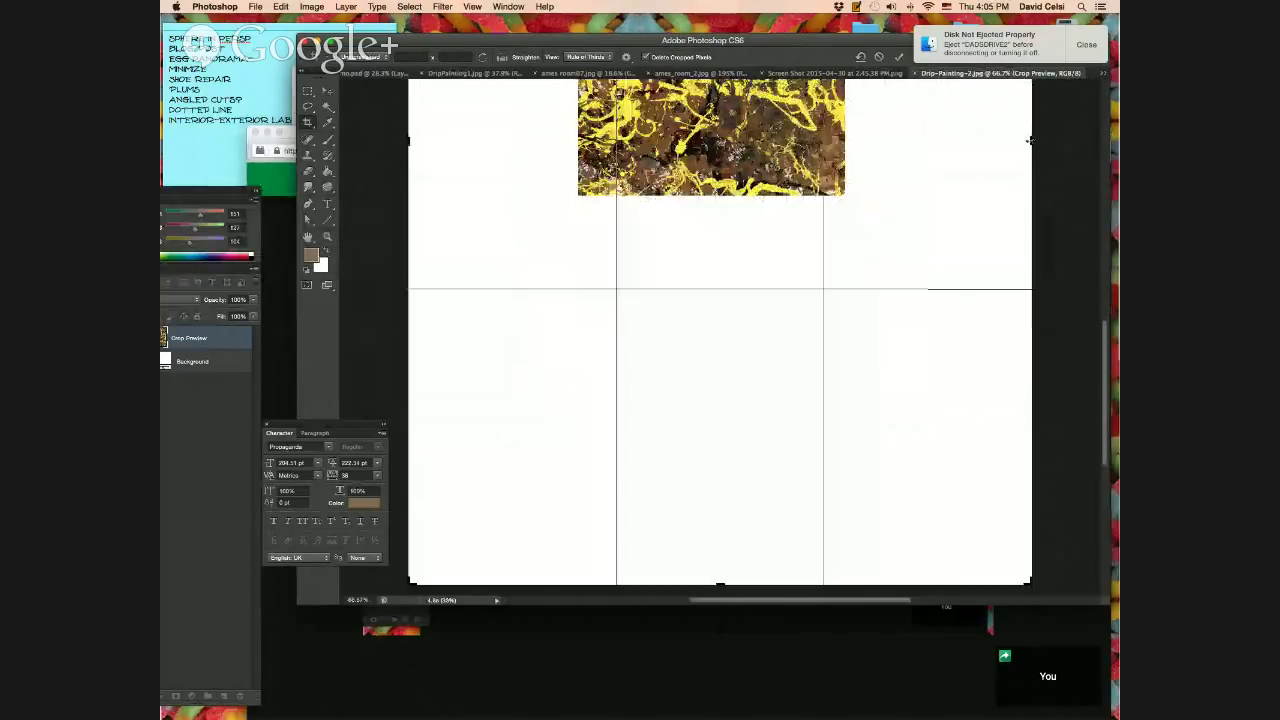
{"action": "left_click_drag", "start_coordinate": [1029, 140], "coordinate": [1079, 140]}
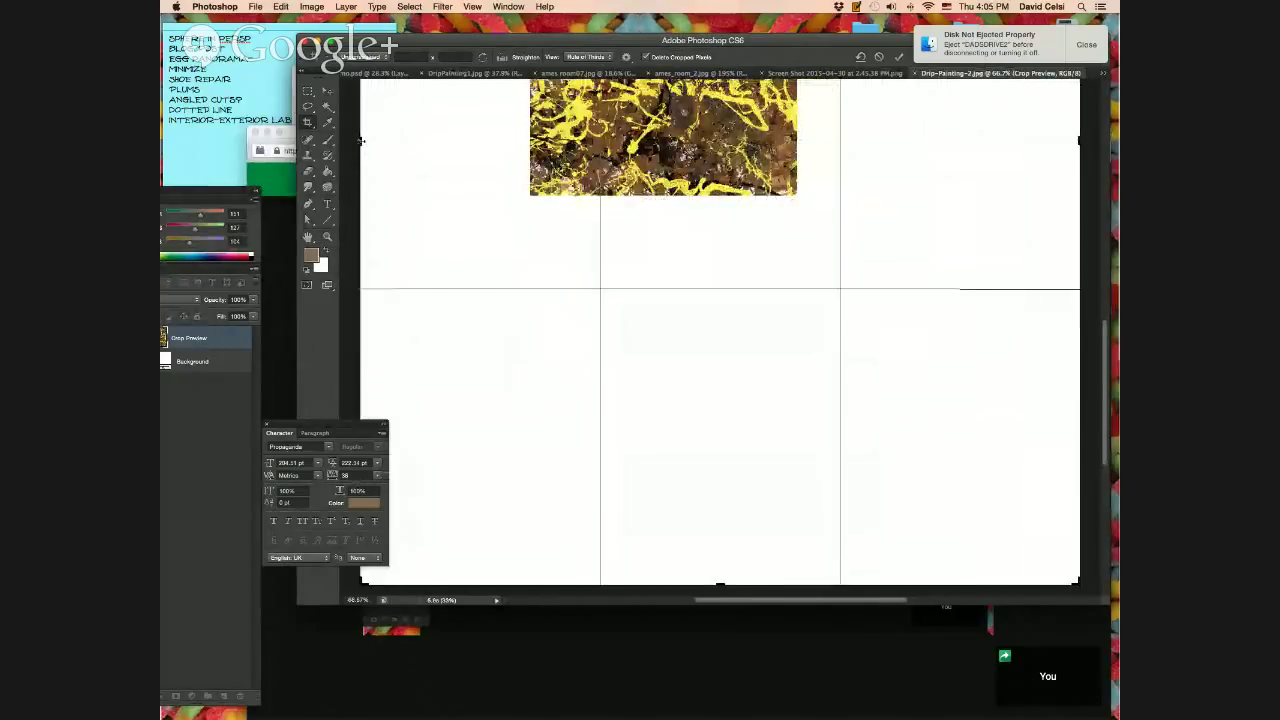
{"action": "left_click_drag", "start_coordinate": [360, 140], "coordinate": [330, 140]}
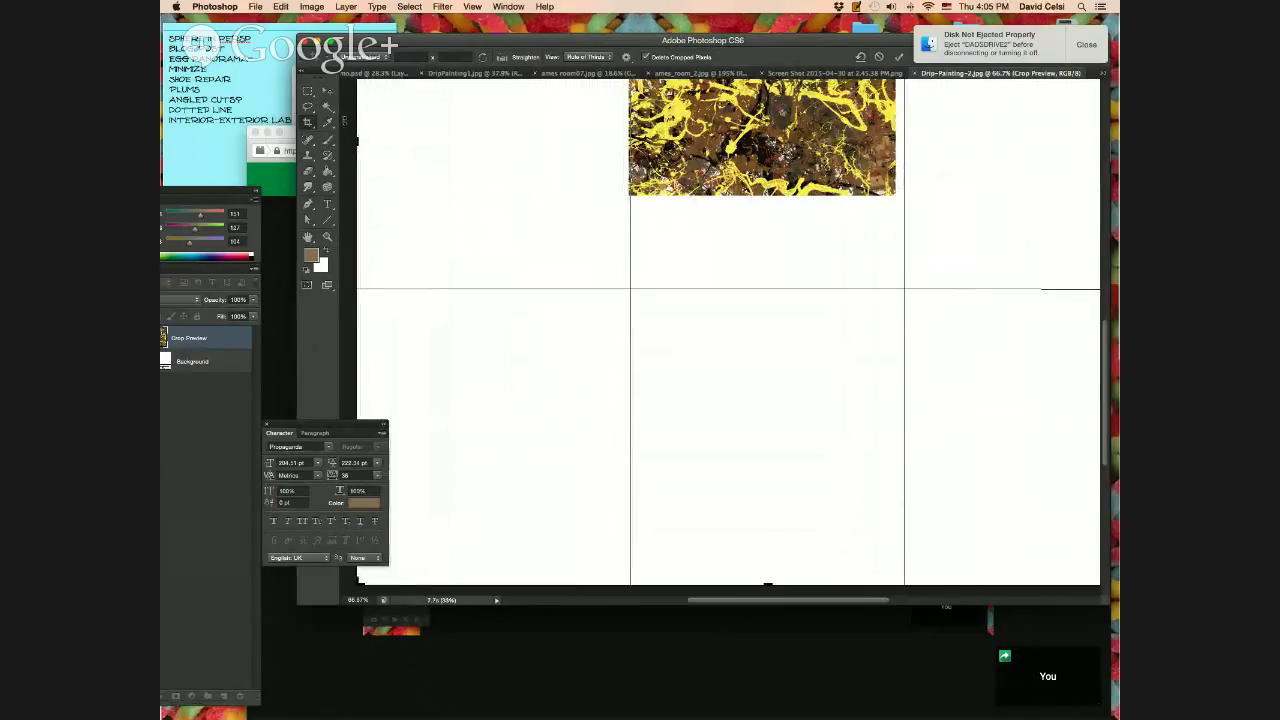
{"action": "left_click", "coordinate": [327, 90]}
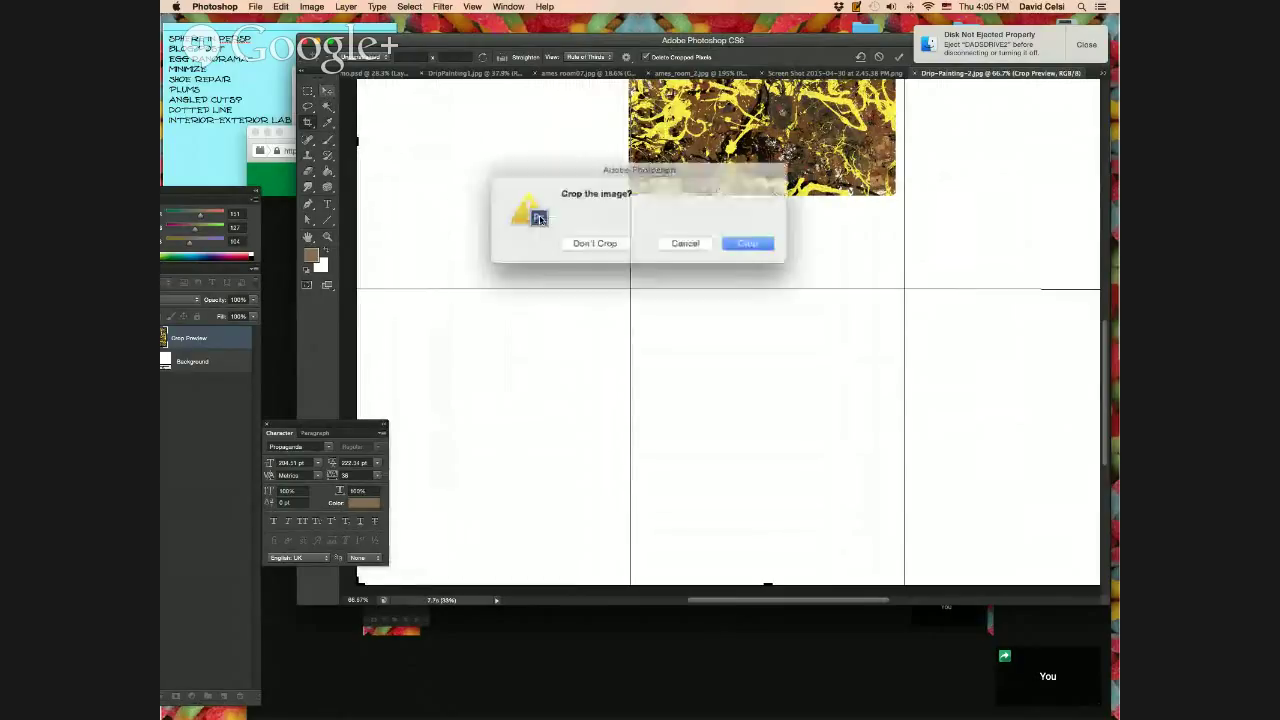
{"action": "left_click", "coordinate": [745, 243]}
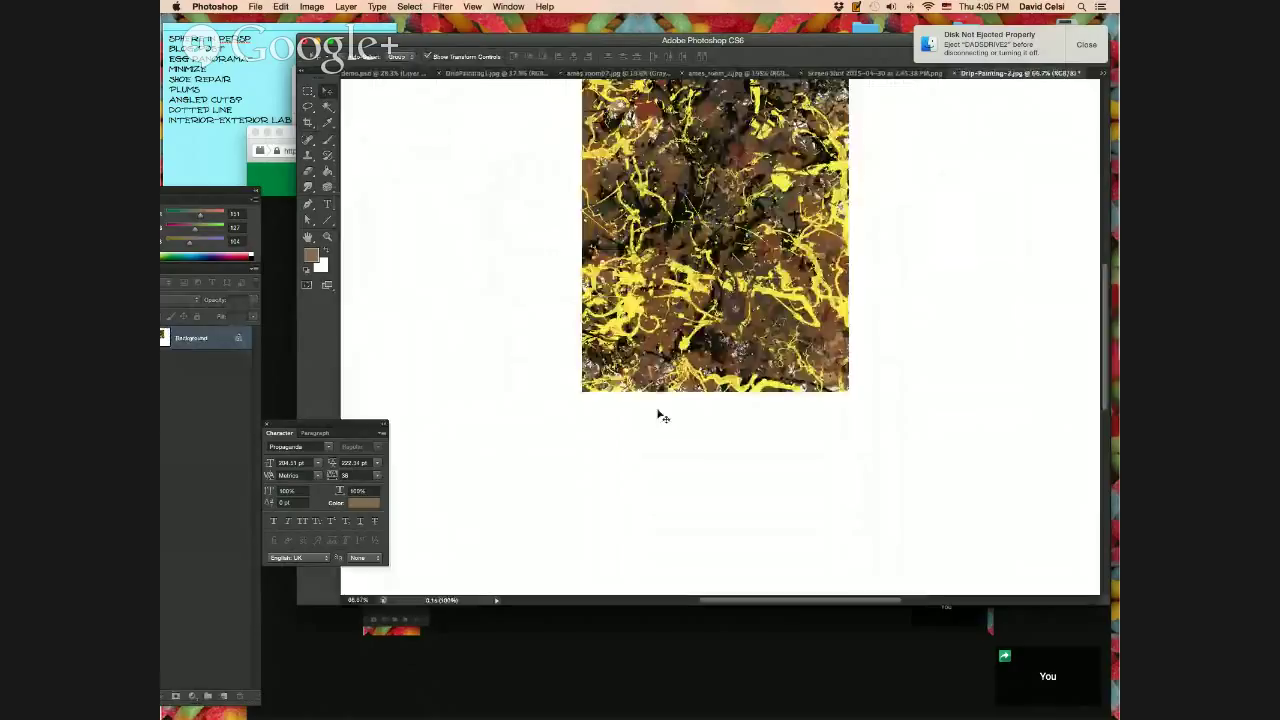
{"action": "key", "text": "super+0"}
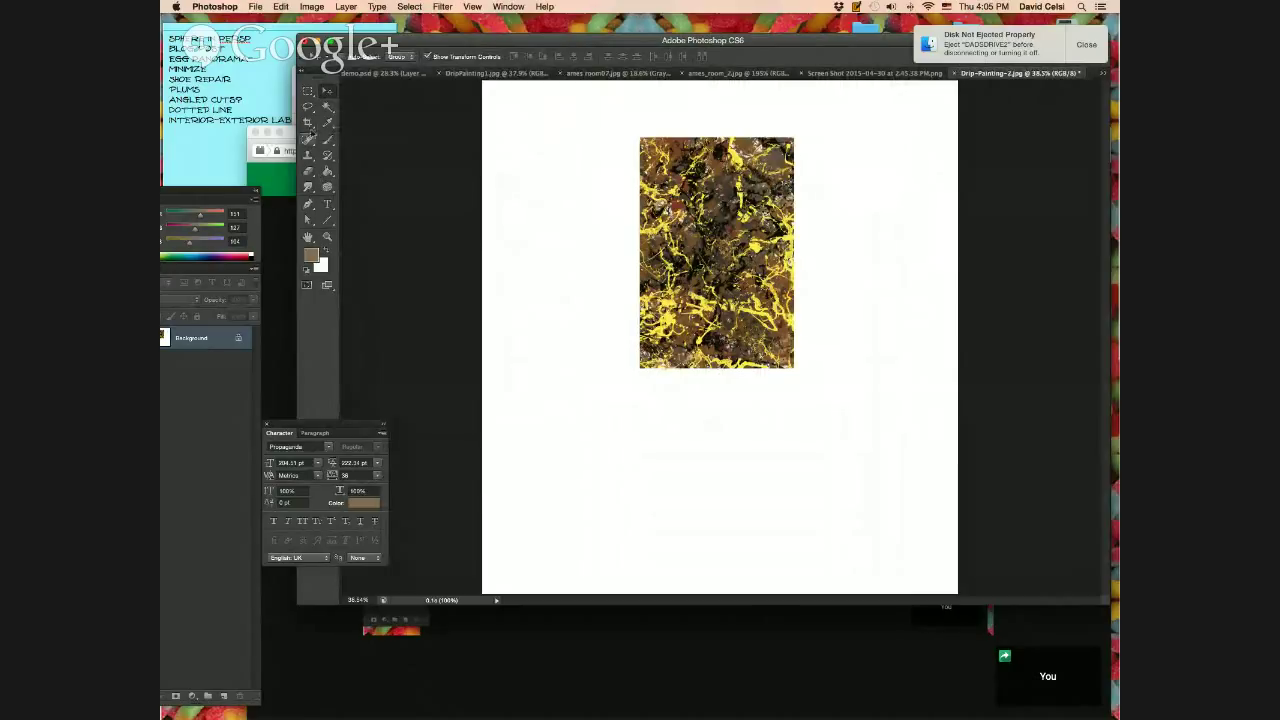
Marquee-select the drip painting and copy it onto a new Layer 1.
{"action": "left_click", "coordinate": [306, 95]}
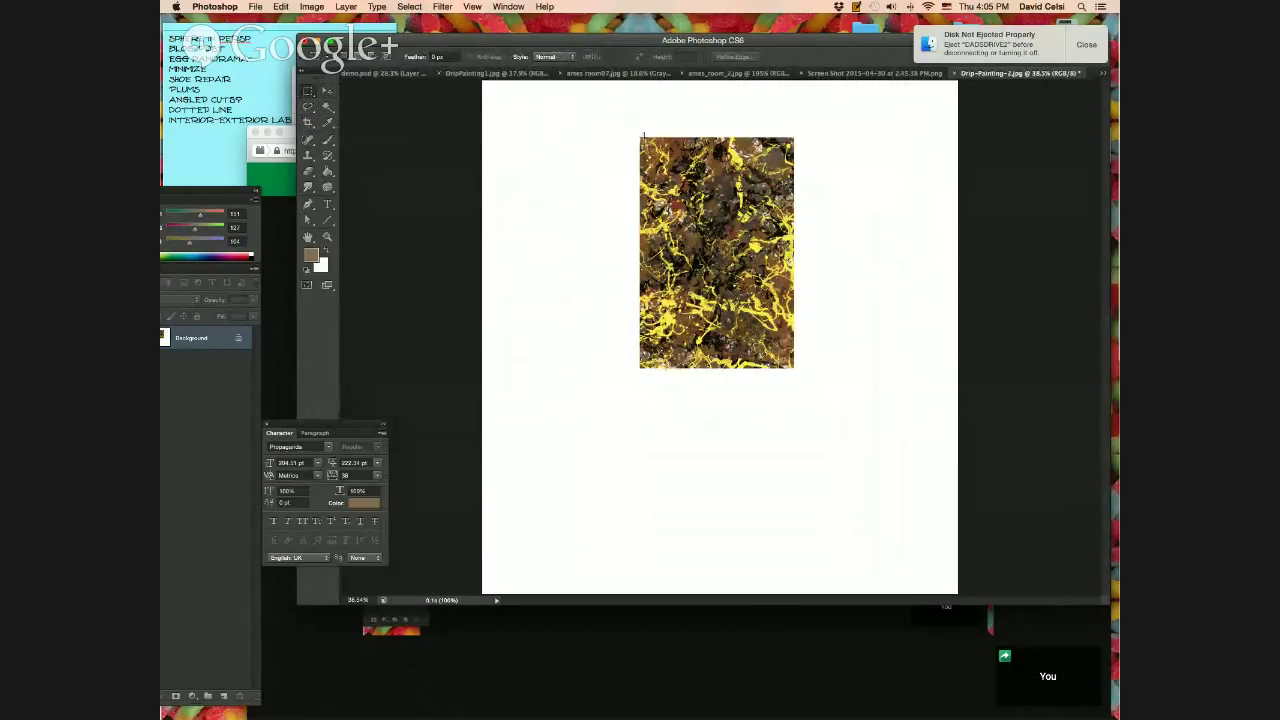
{"action": "left_click_drag", "start_coordinate": [680, 145], "coordinate": [642, 137]}
{"action": "left_click_drag", "start_coordinate": [752, 225], "coordinate": [792, 366]}
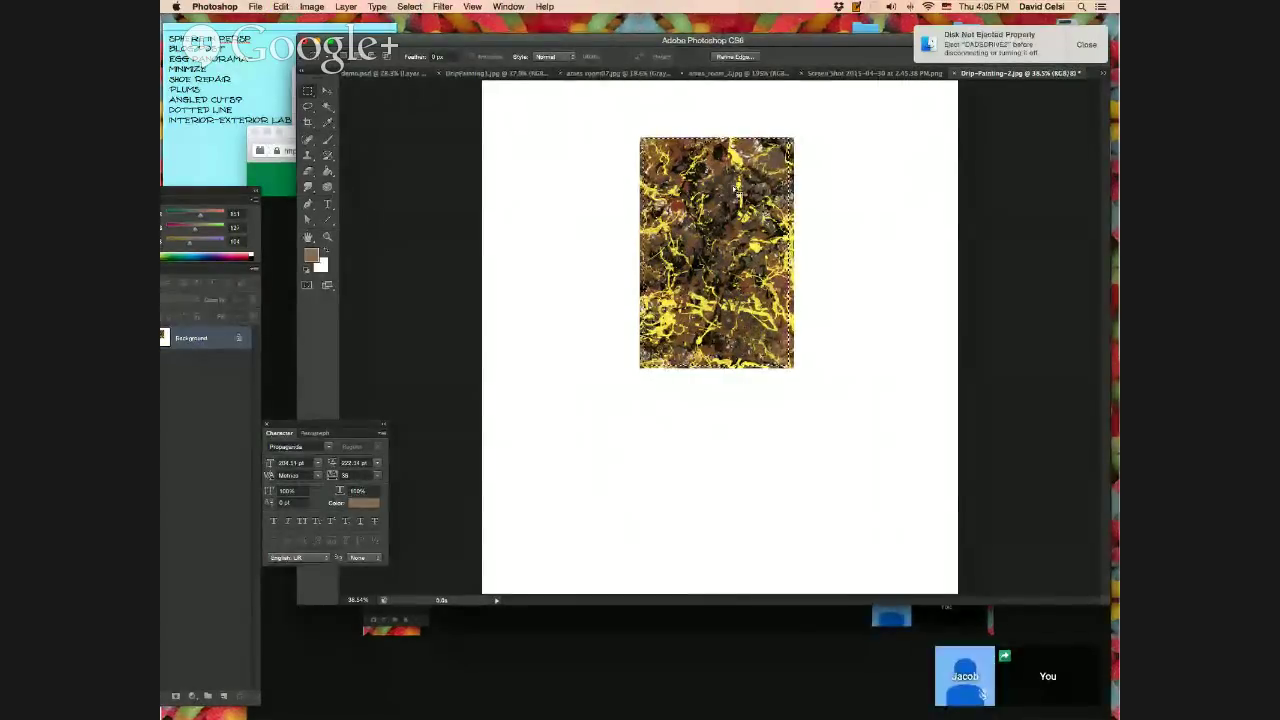
{"action": "key", "text": "super+j"}
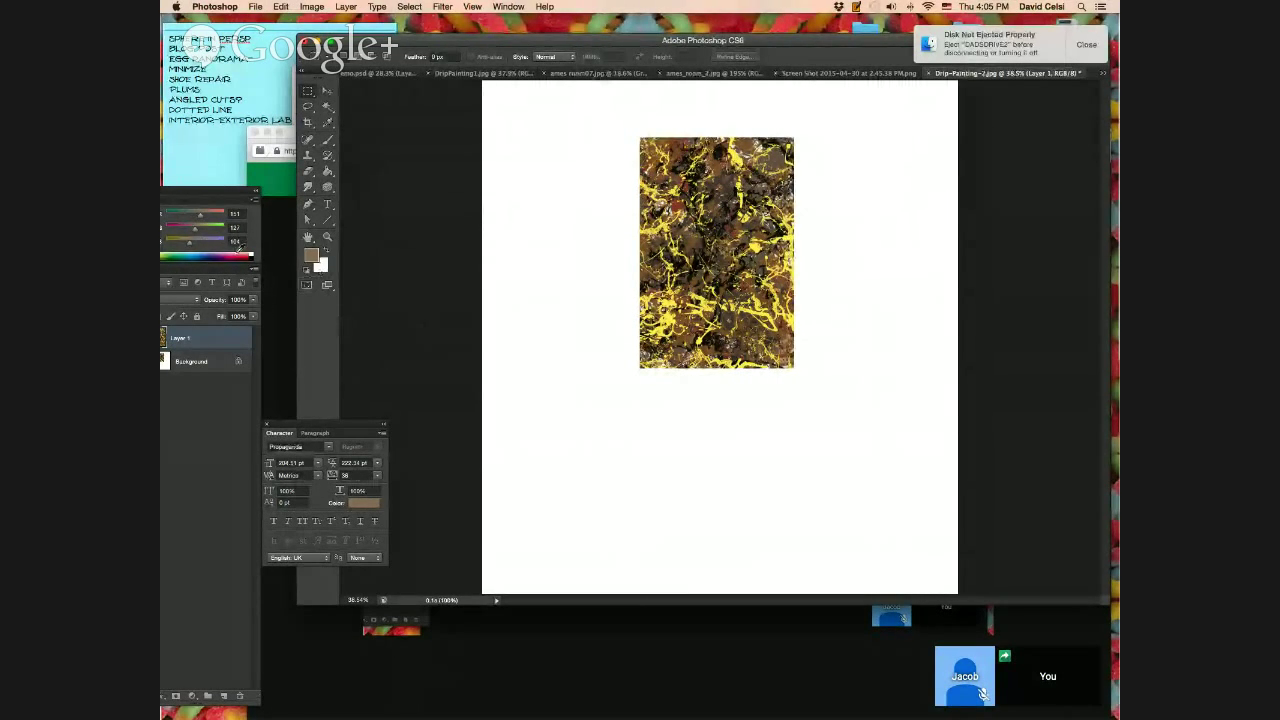
Select the whole Background layer and clear it to plain white.
{"action": "left_click_drag", "start_coordinate": [220, 197], "coordinate": [342, 158]}
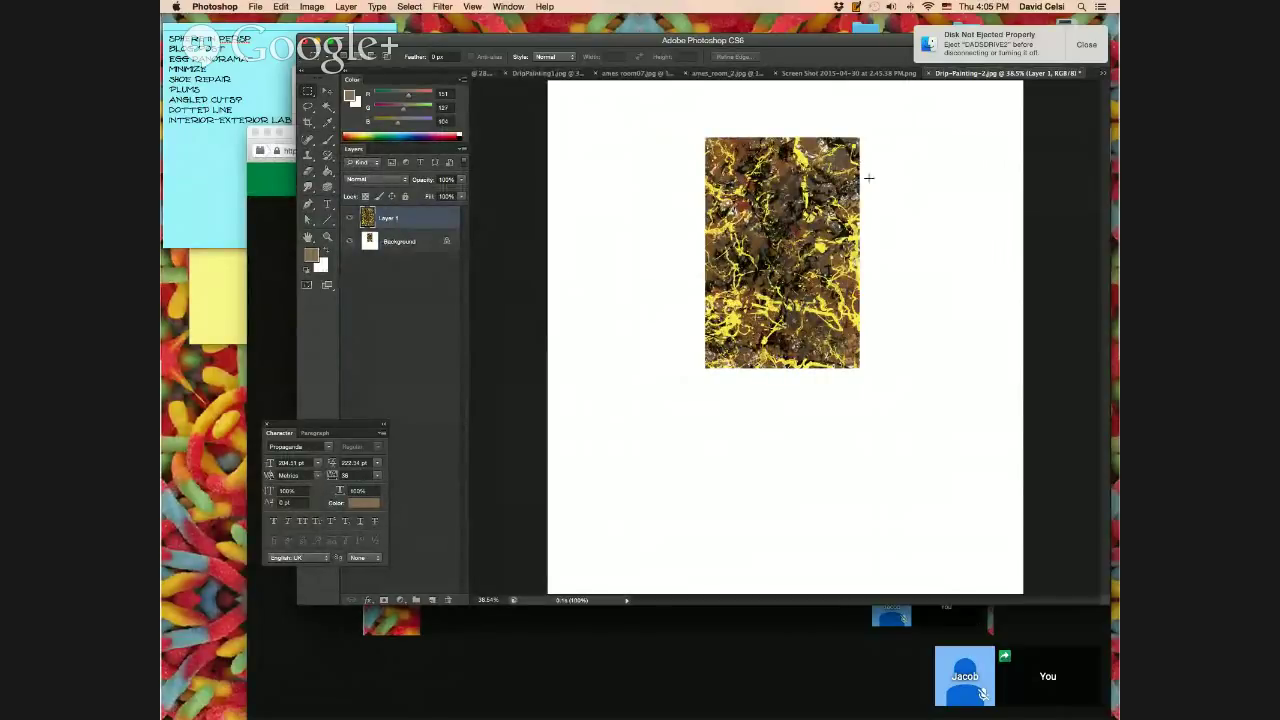
{"action": "left_click", "coordinate": [406, 241]}
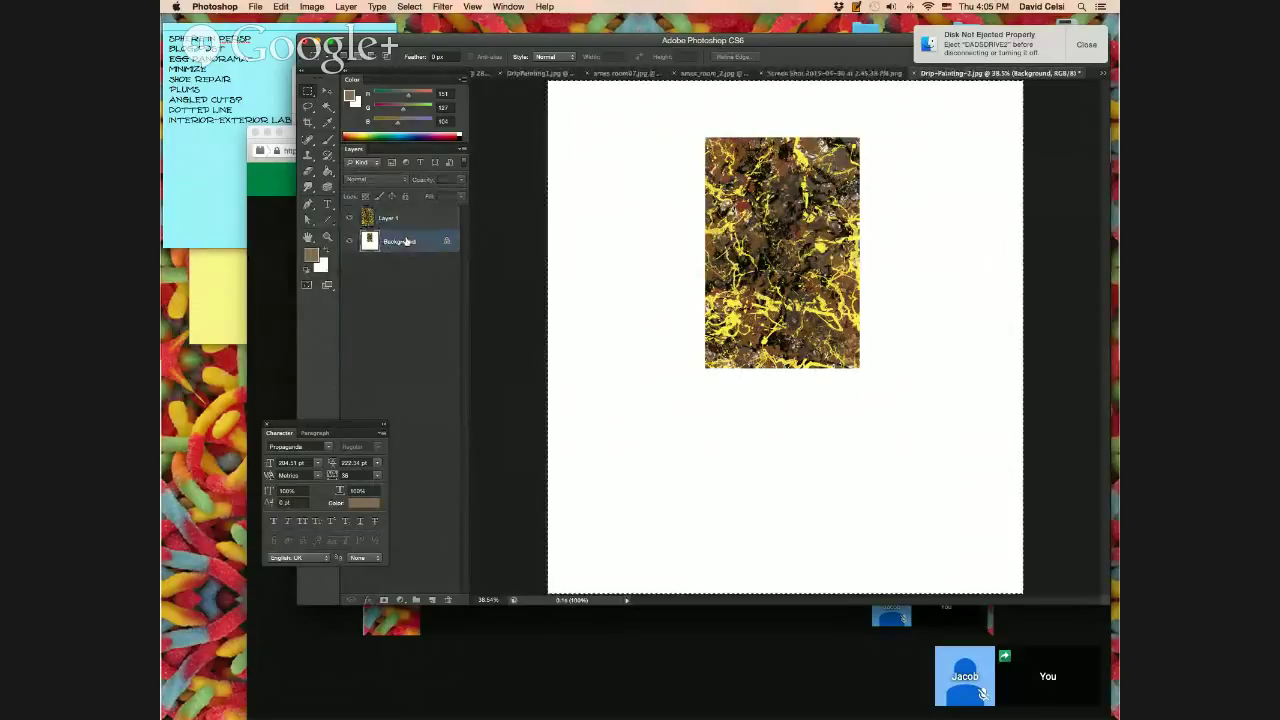
{"action": "key", "text": "super+a"}
{"action": "key", "text": "super+c"}
{"action": "key", "text": "super+x"}
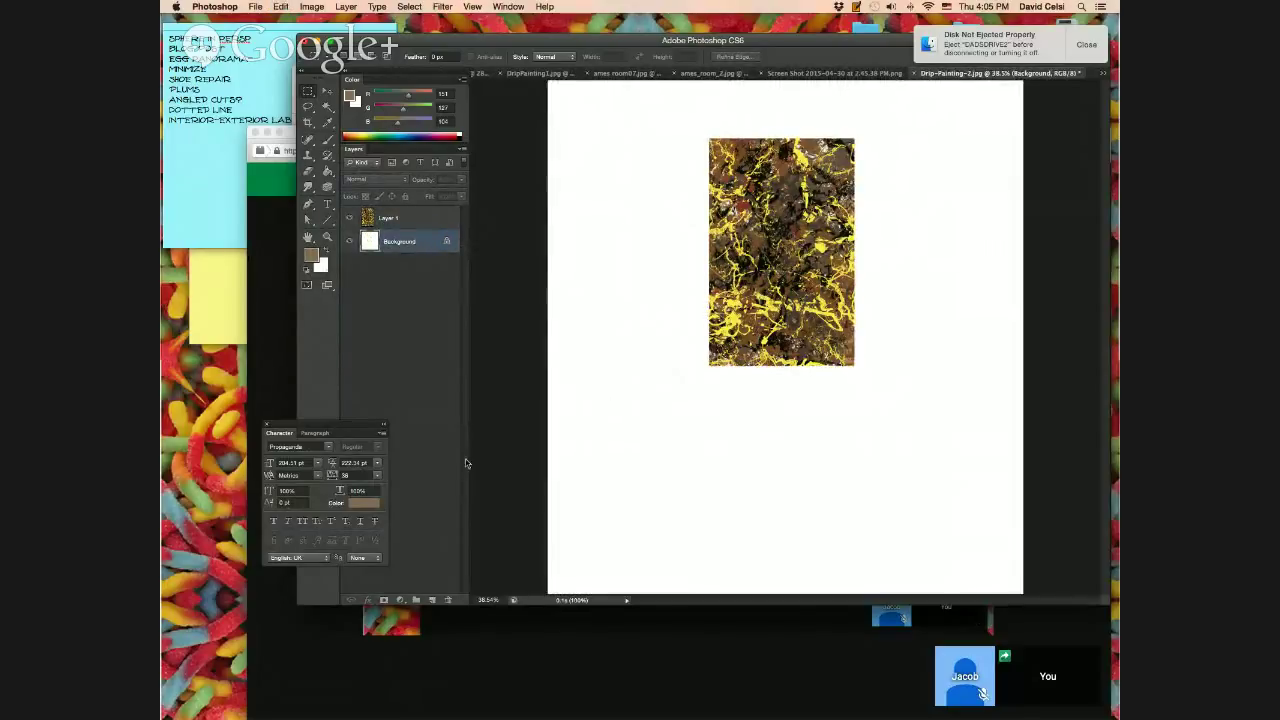
{"action": "left_click", "coordinate": [328, 237]}
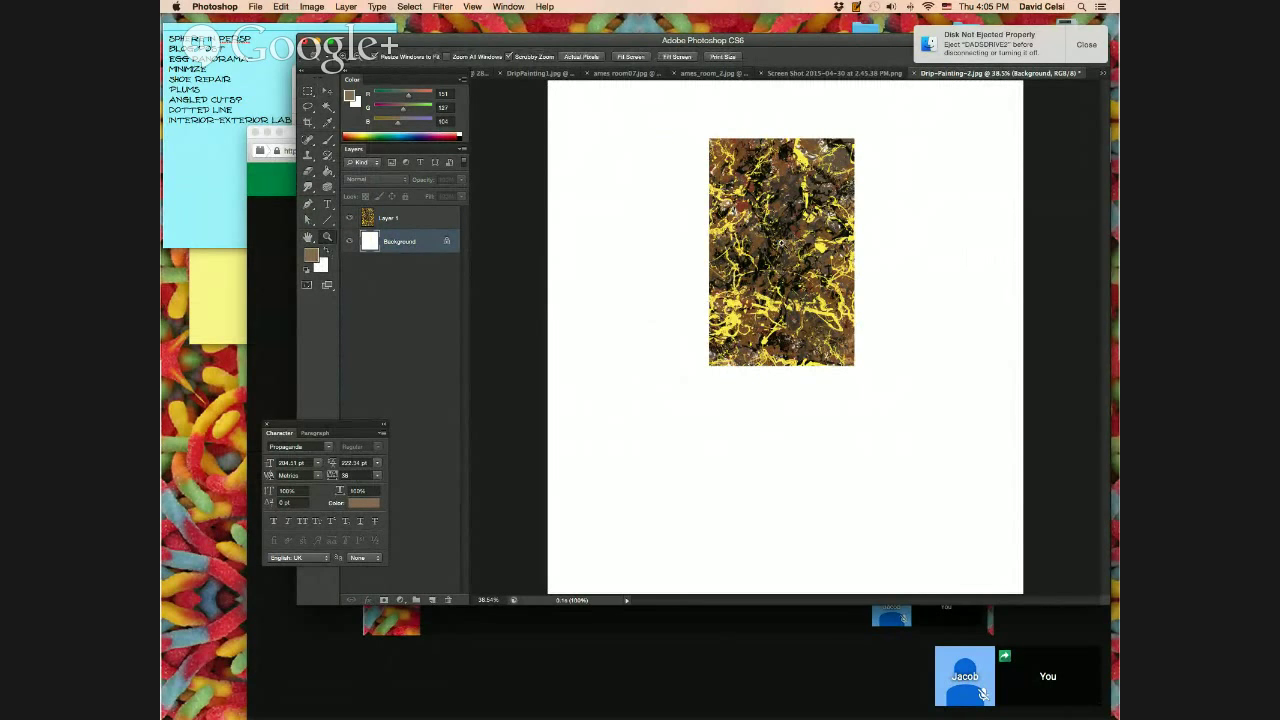
{"action": "left_click", "coordinate": [781, 244]}
{"action": "left_click", "coordinate": [807, 264]}
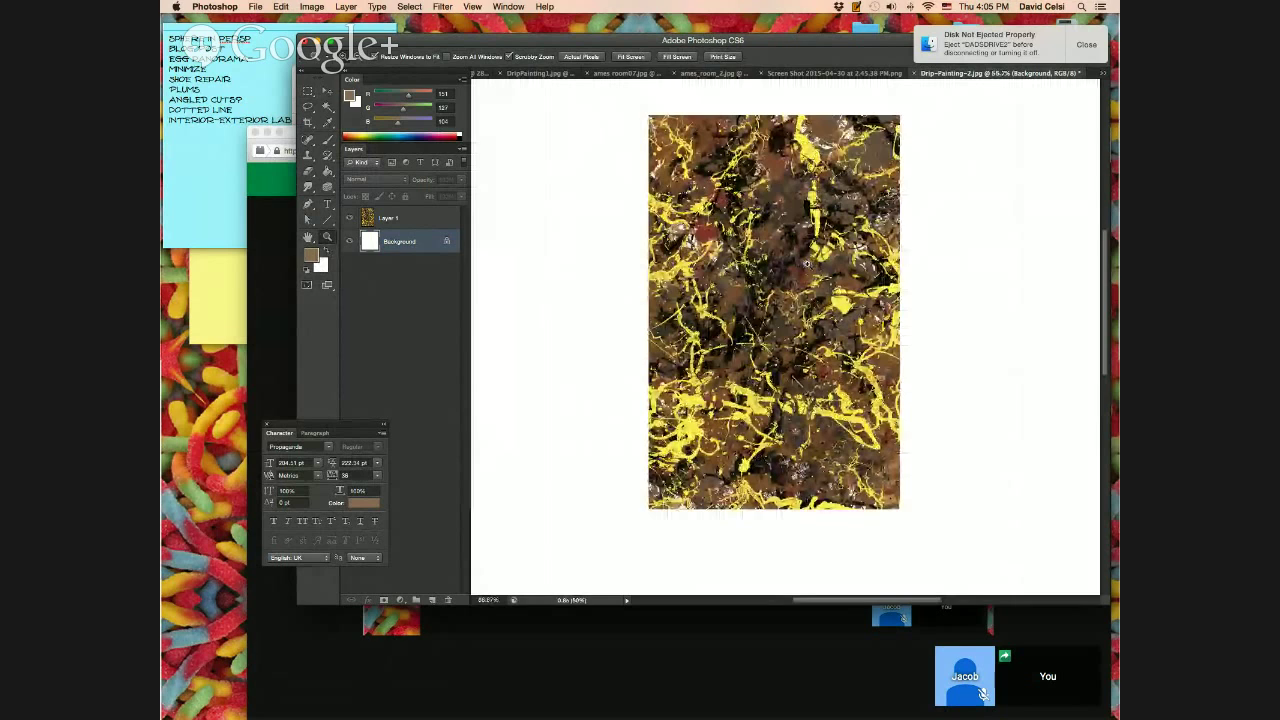
{"action": "scroll", "coordinate": [807, 264], "scroll_direction": "up", "scroll_amount": 1}
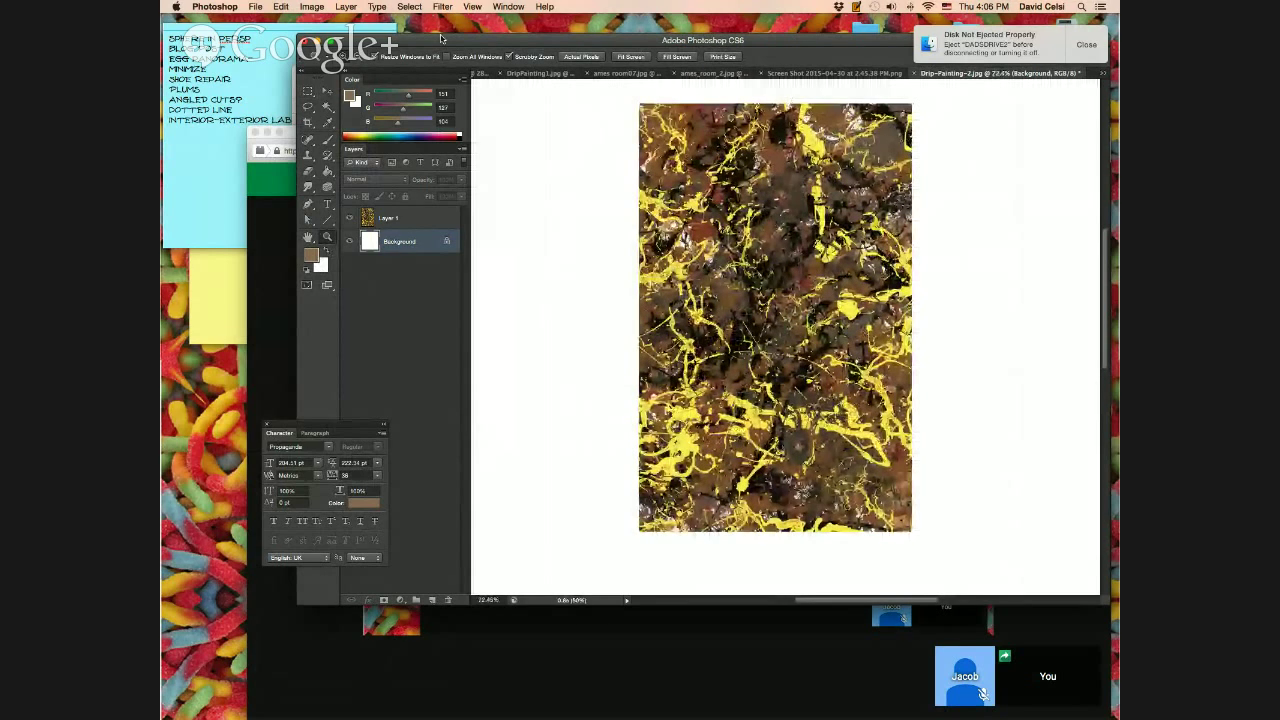
{"action": "left_click", "coordinate": [281, 6]}
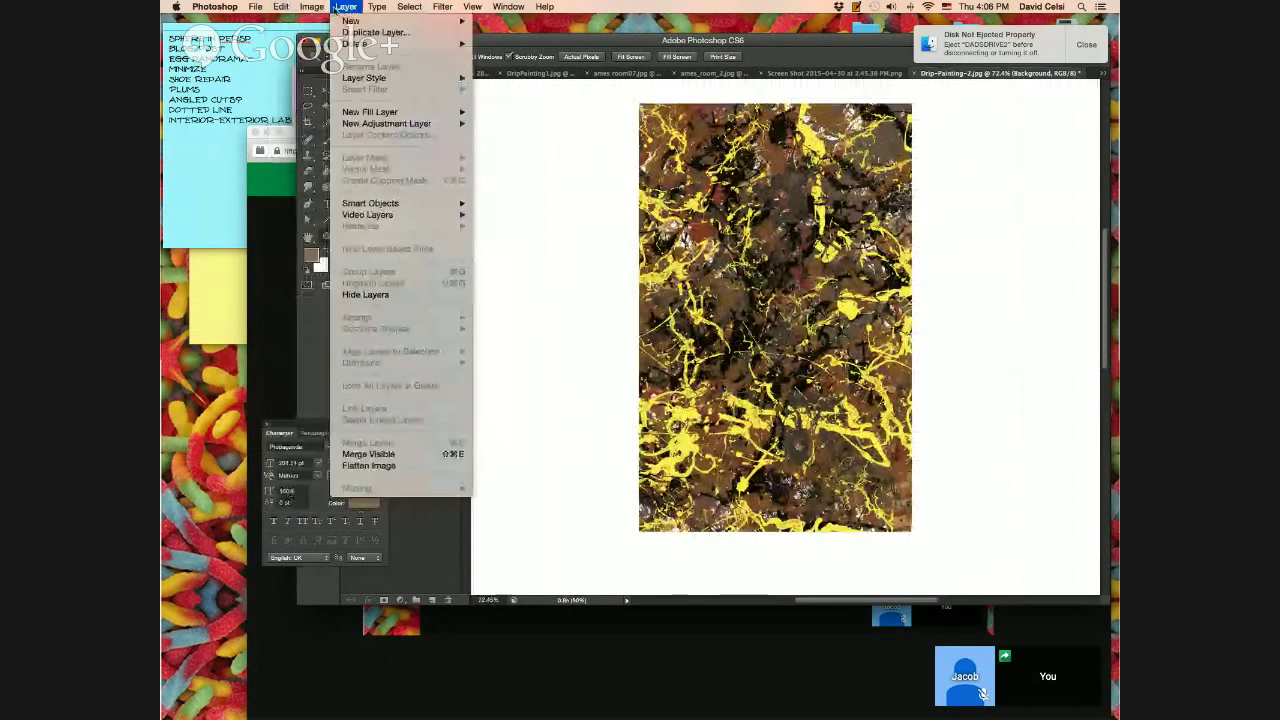
{"action": "left_click", "coordinate": [318, 100]}
{"action": "left_click", "coordinate": [318, 100]}
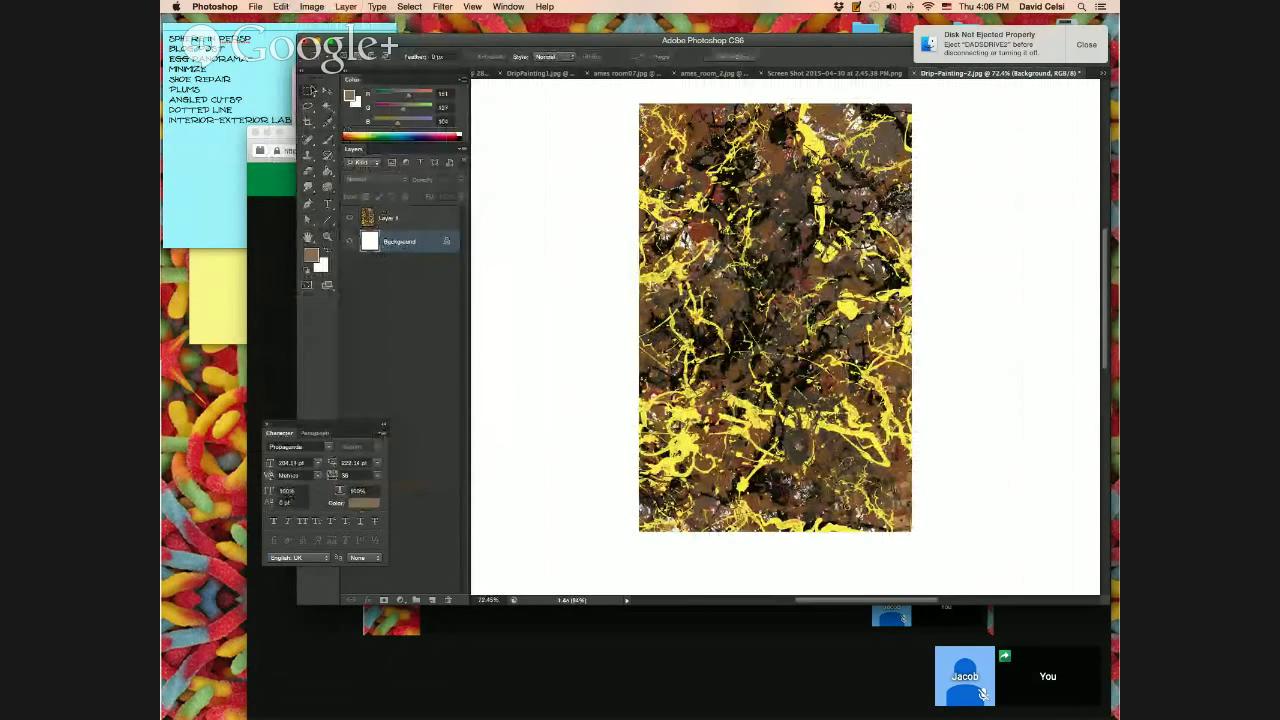
{"action": "left_click_drag", "start_coordinate": [621, 100], "coordinate": [958, 563]}
{"action": "left_click", "coordinate": [281, 6]}
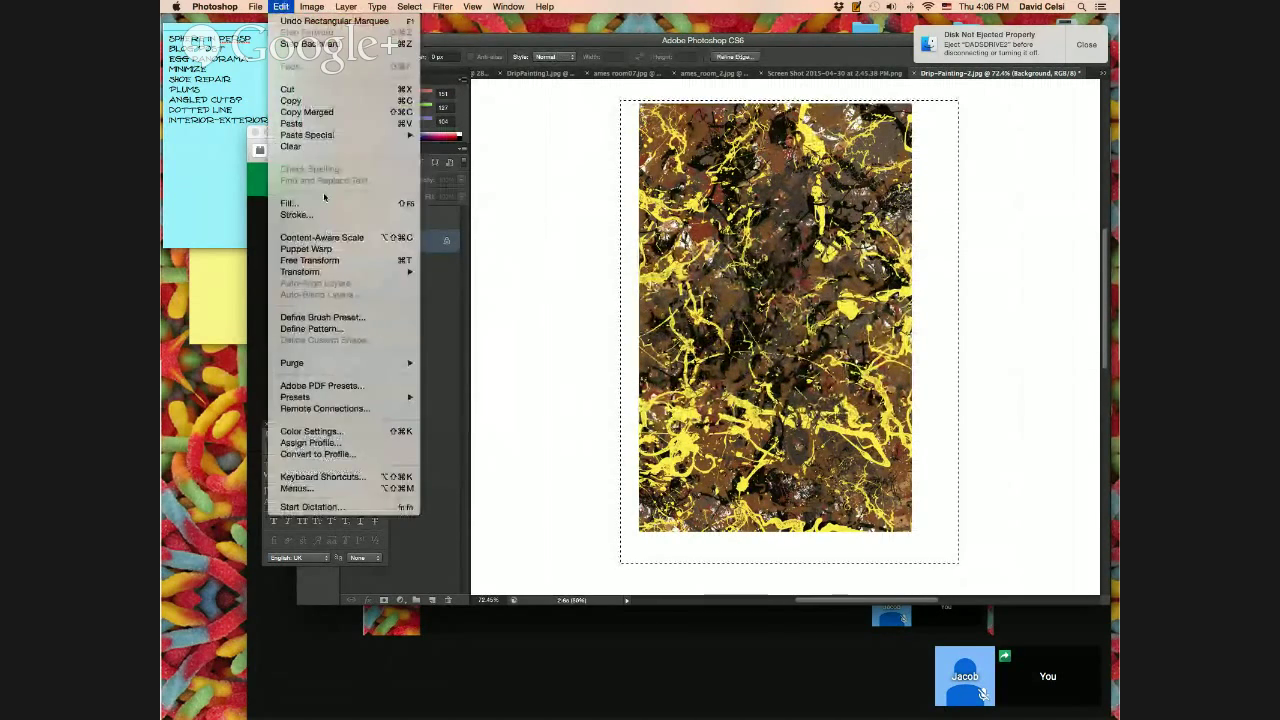
{"action": "mouse_move", "coordinate": [340, 273]}
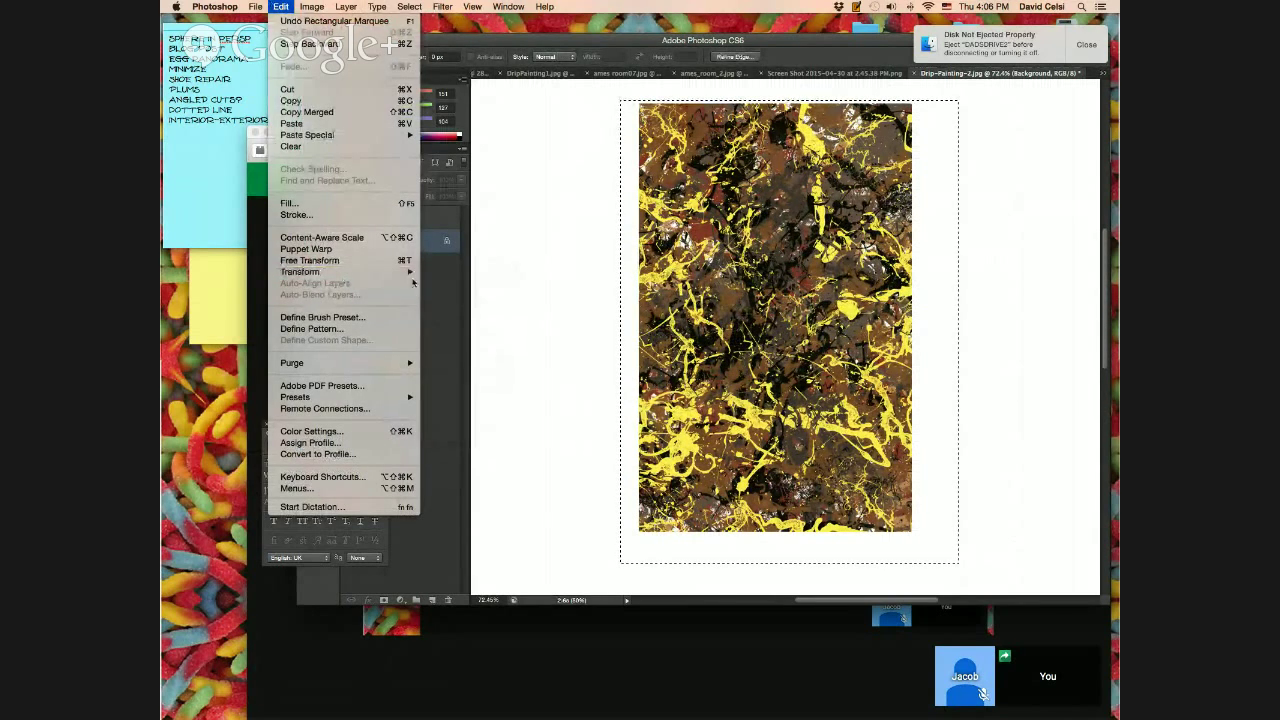
{"action": "mouse_move", "coordinate": [412, 283]}
{"action": "left_click", "coordinate": [442, 304]}
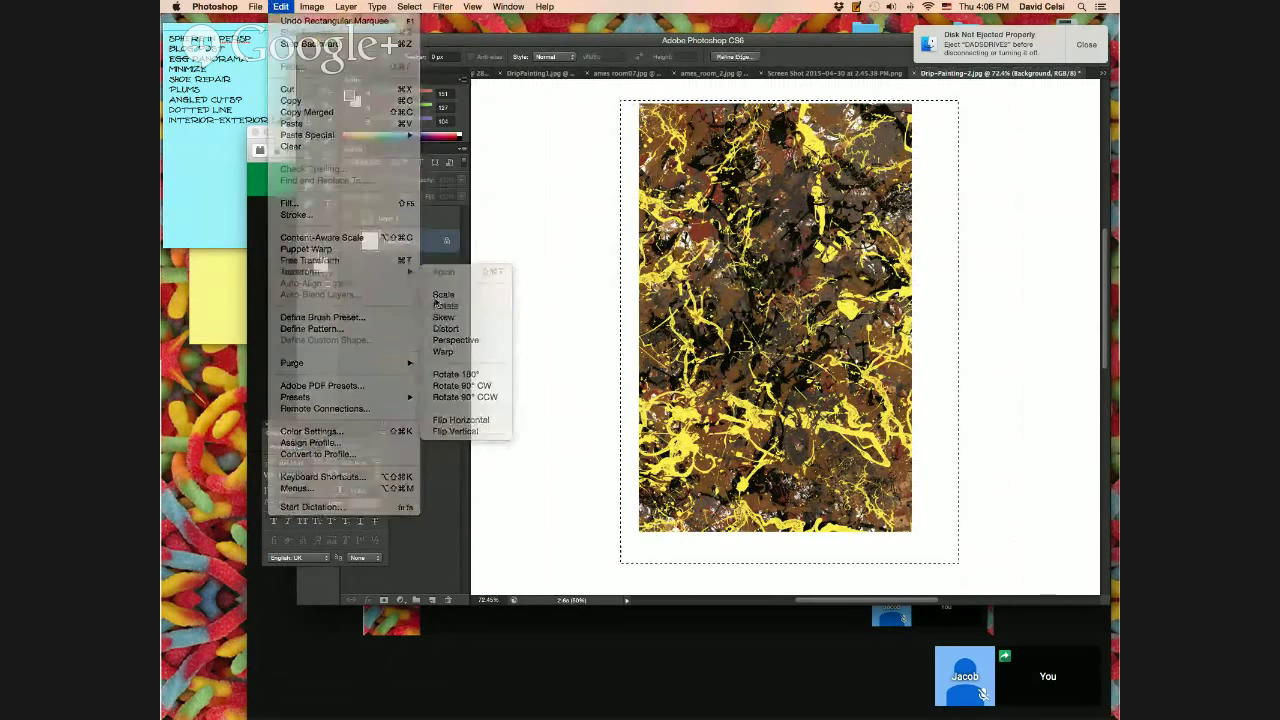
{"action": "left_click_drag", "start_coordinate": [991, 566], "coordinate": [796, 550]}
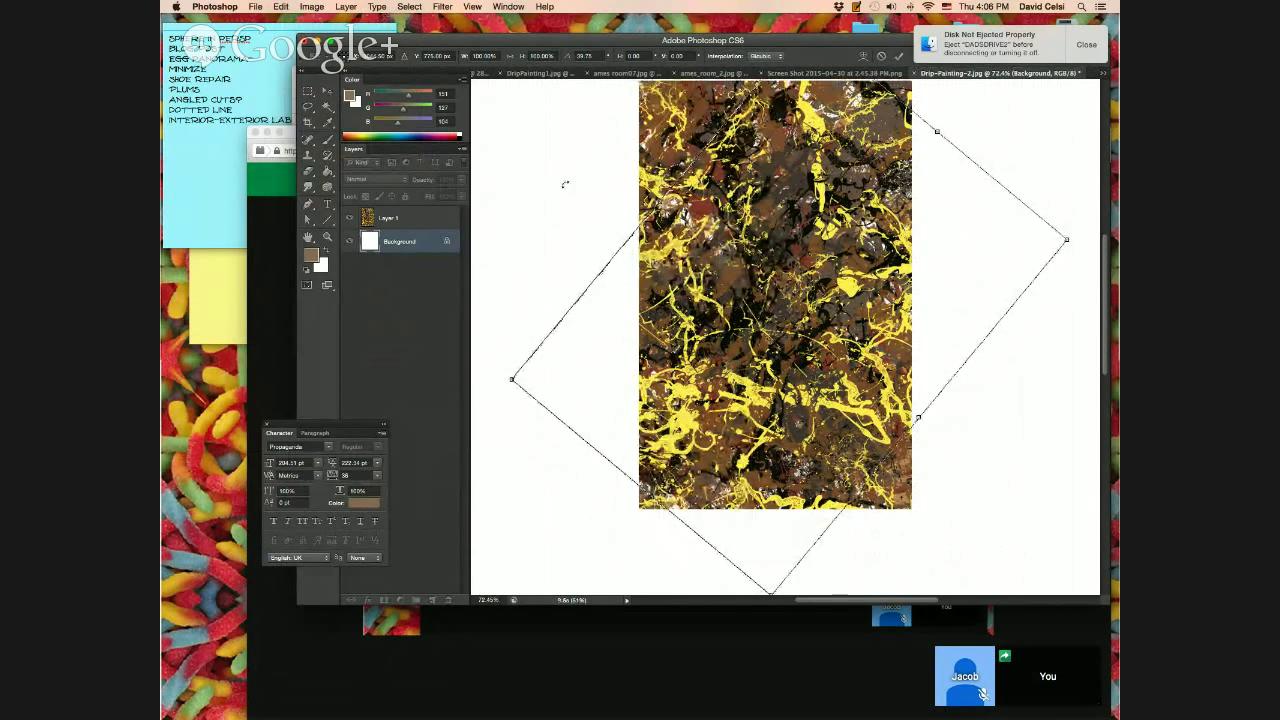
{"action": "left_click", "coordinate": [460, 241]}
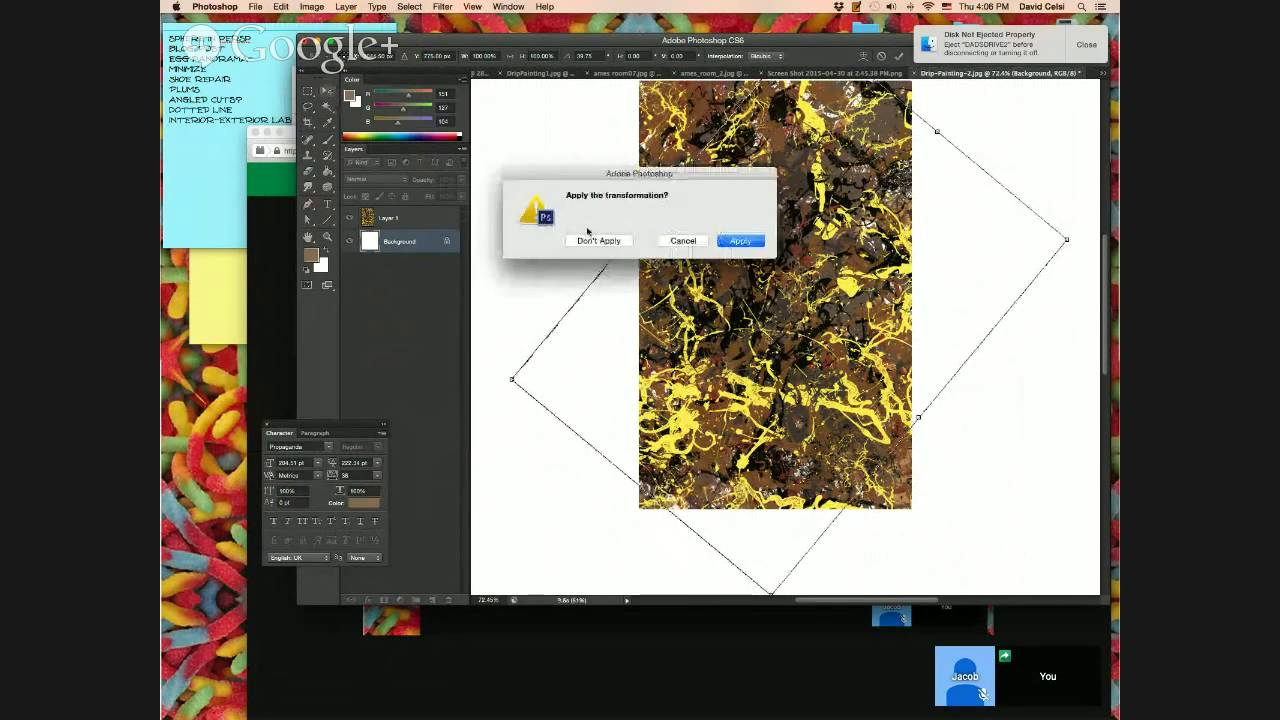
{"action": "key", "text": "d"}
Rotate Layer 1's painting about 45° into a diamond and apply the rotation.
{"action": "left_click", "coordinate": [429, 221]}
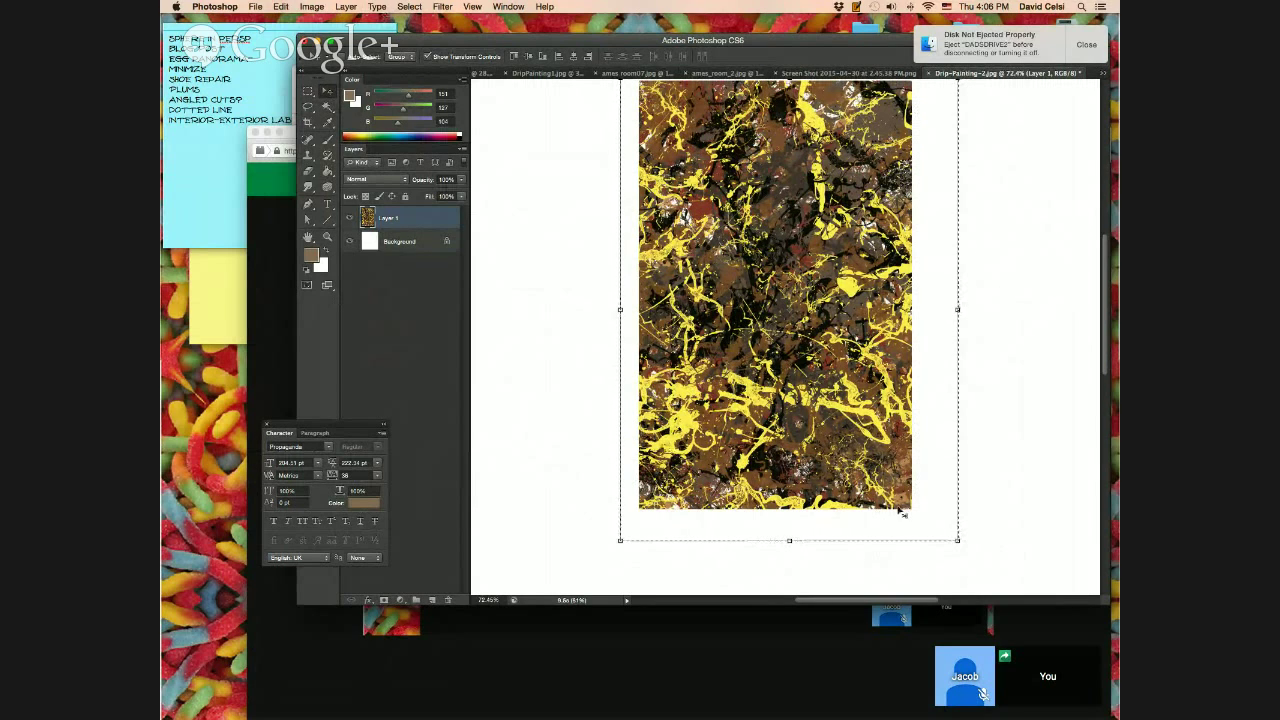
{"action": "left_click", "coordinate": [281, 7]}
{"action": "mouse_move", "coordinate": [380, 272]}
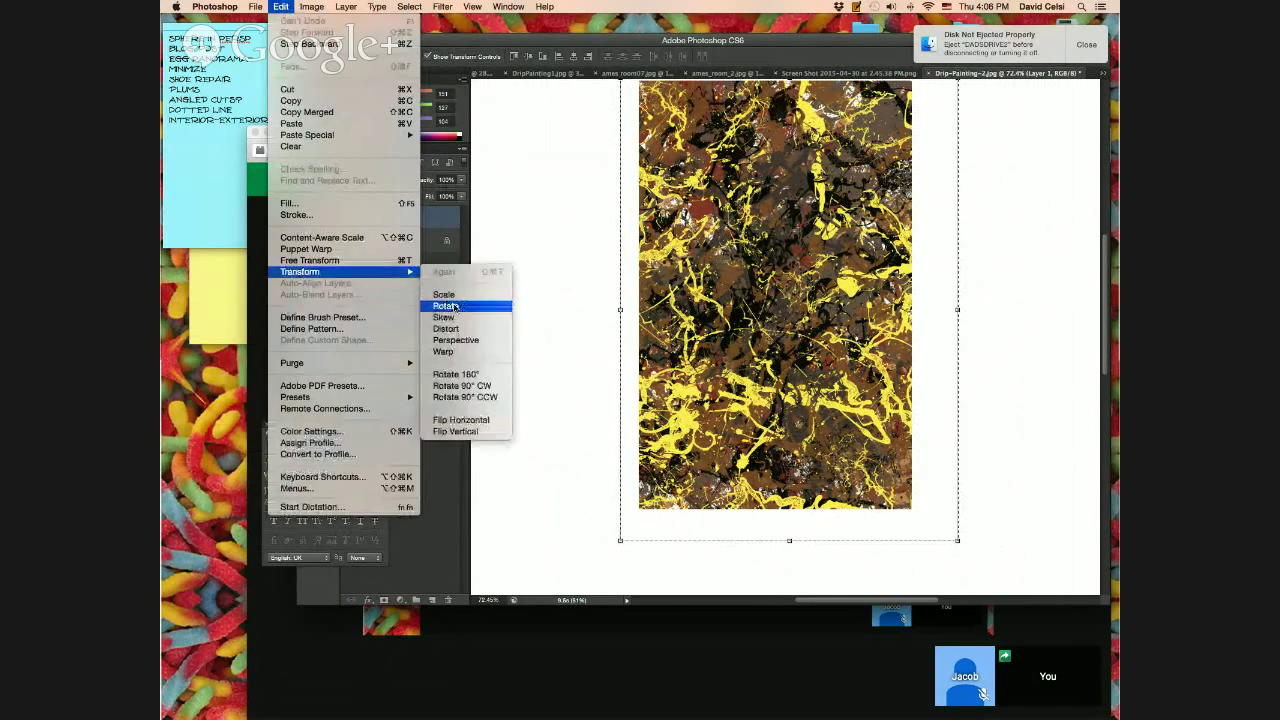
{"action": "left_click", "coordinate": [453, 306]}
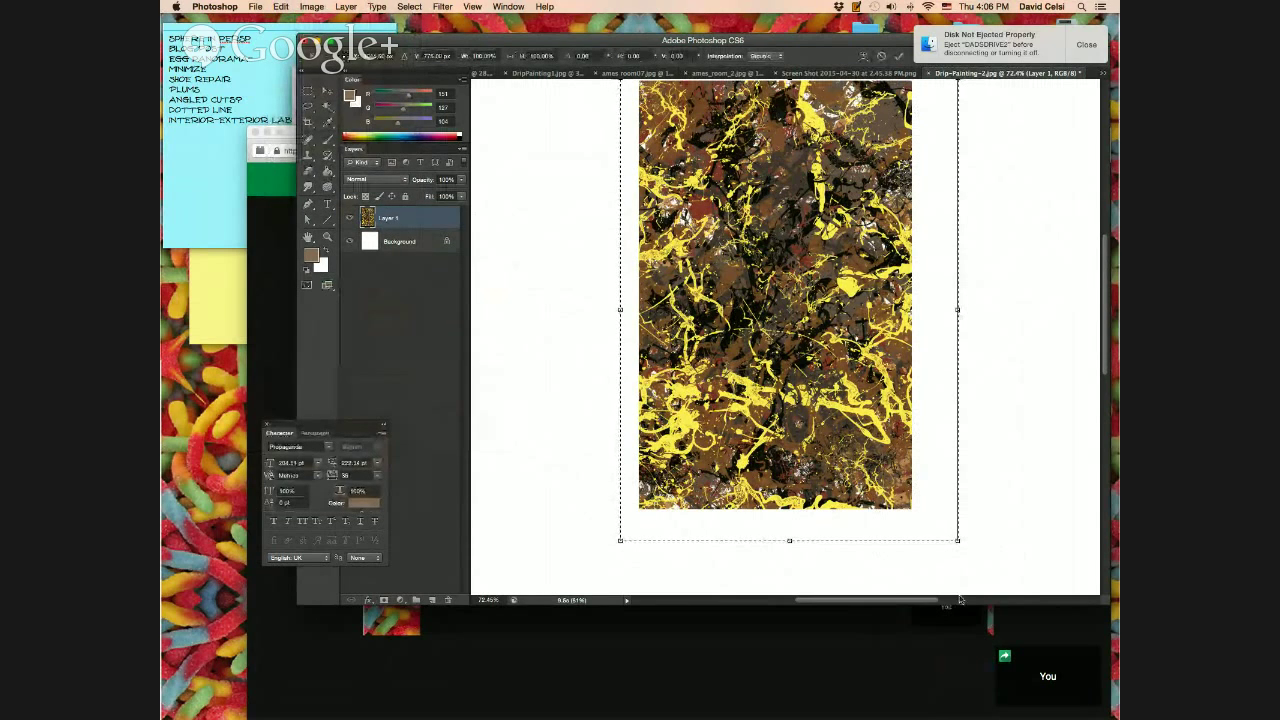
{"action": "left_click_drag", "start_coordinate": [971, 546], "coordinate": [757, 552]}
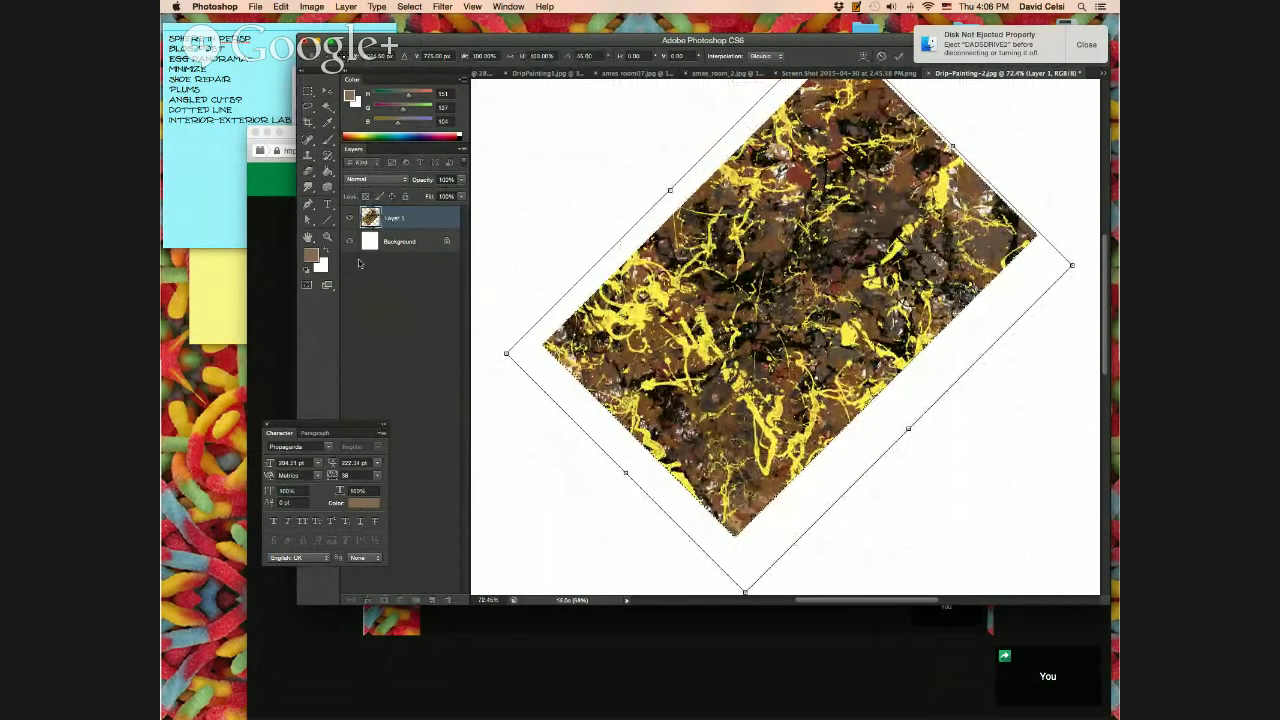
{"action": "left_click", "coordinate": [327, 90]}
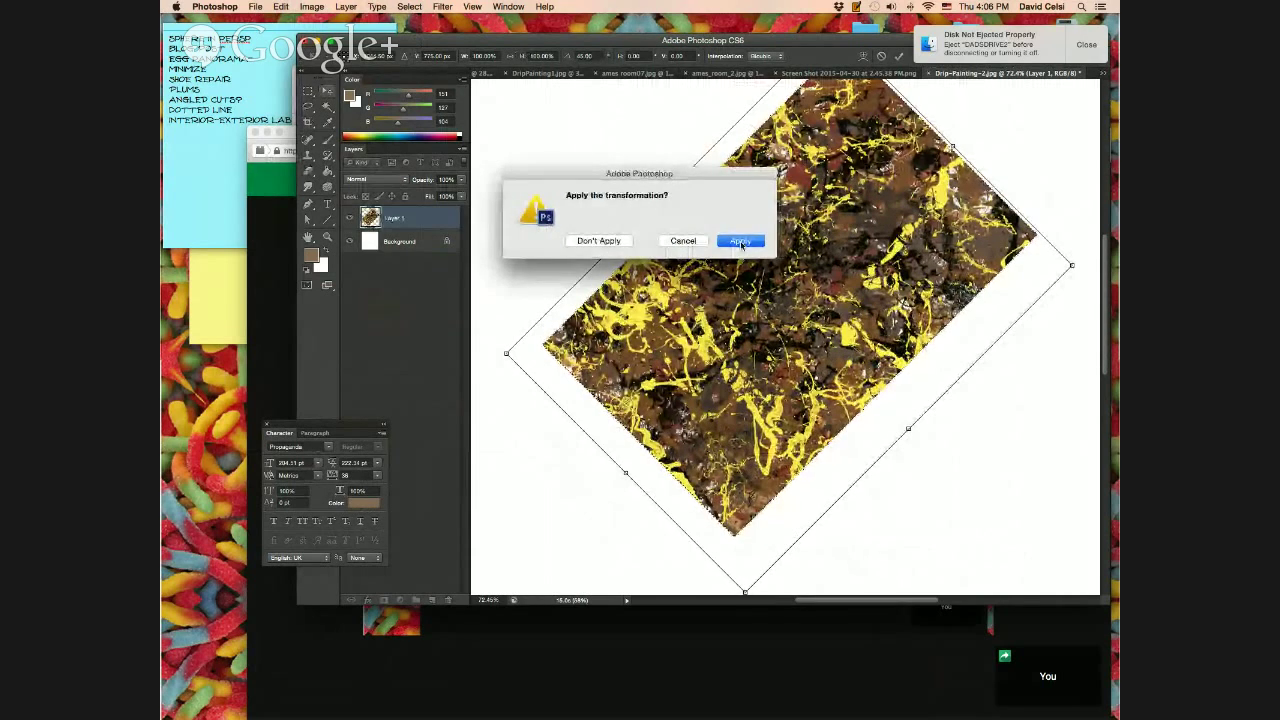
{"action": "left_click", "coordinate": [741, 242]}
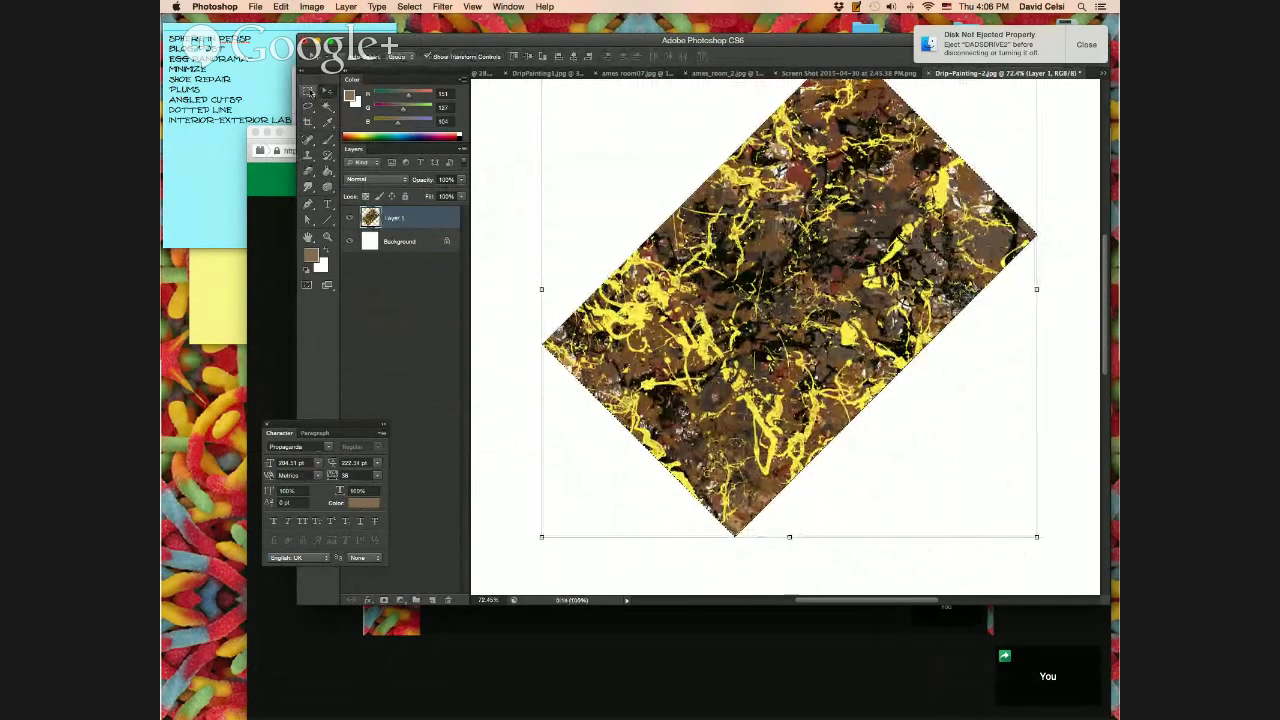
Marquee-select the upper part of the diamond and delete it.
{"action": "left_click", "coordinate": [309, 90]}
{"action": "left_click_drag", "start_coordinate": [497, 82], "coordinate": [1070, 348]}
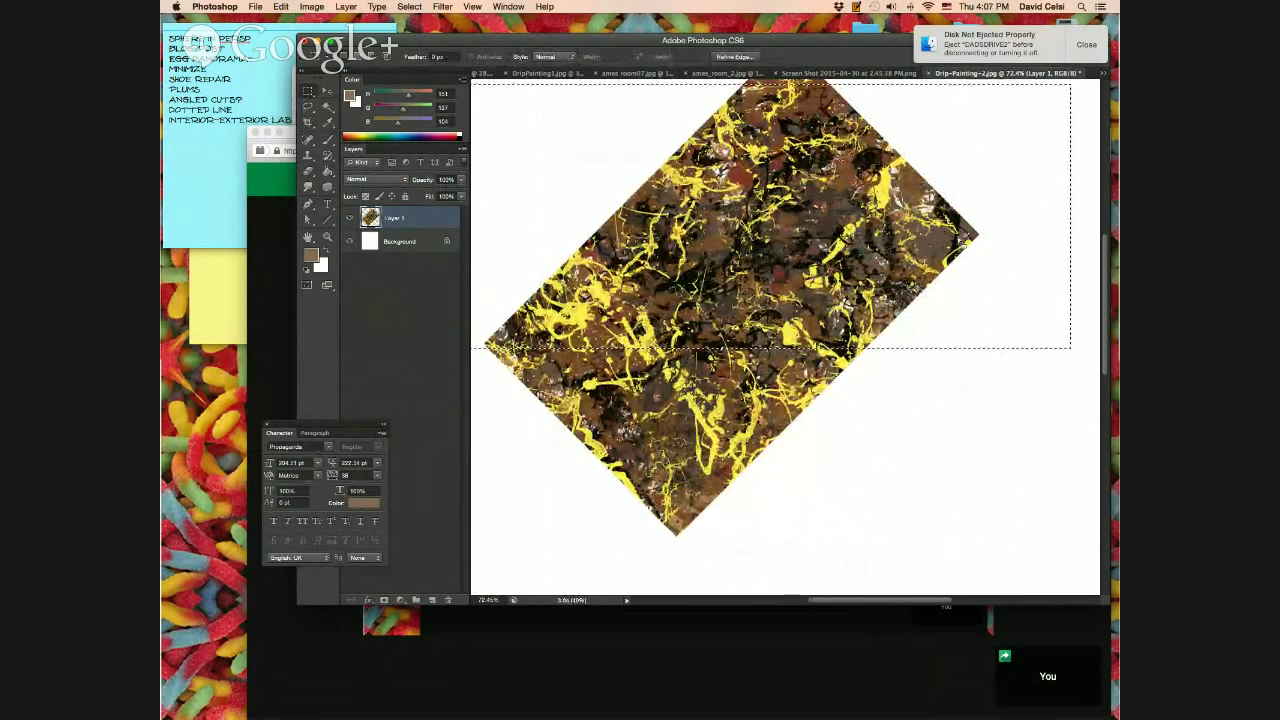
{"action": "key", "text": "BackSpace"}
Delete the small leftover top triangle, then select the remaining downward-pointing triangle.
{"action": "scroll", "coordinate": [786, 237], "scroll_direction": "up", "scroll_amount": 5}
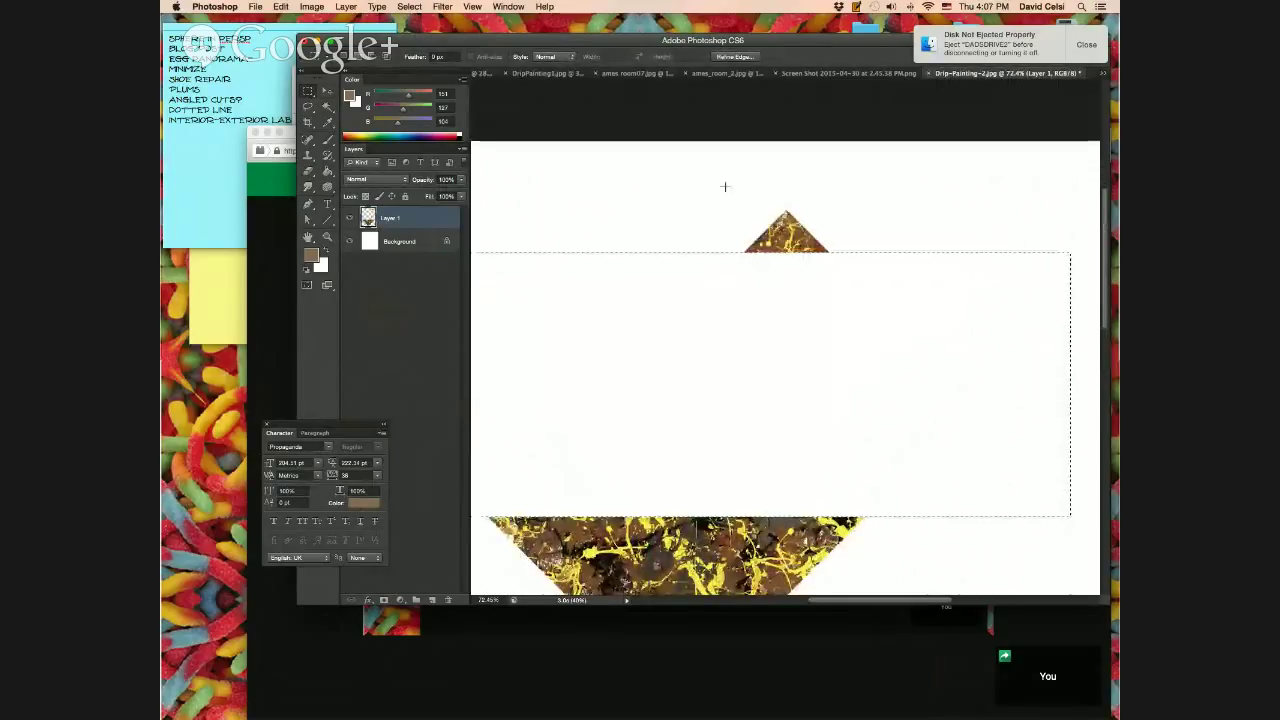
{"action": "left_click_drag", "start_coordinate": [725, 186], "coordinate": [885, 280]}
{"action": "key", "text": "BackSpace"}
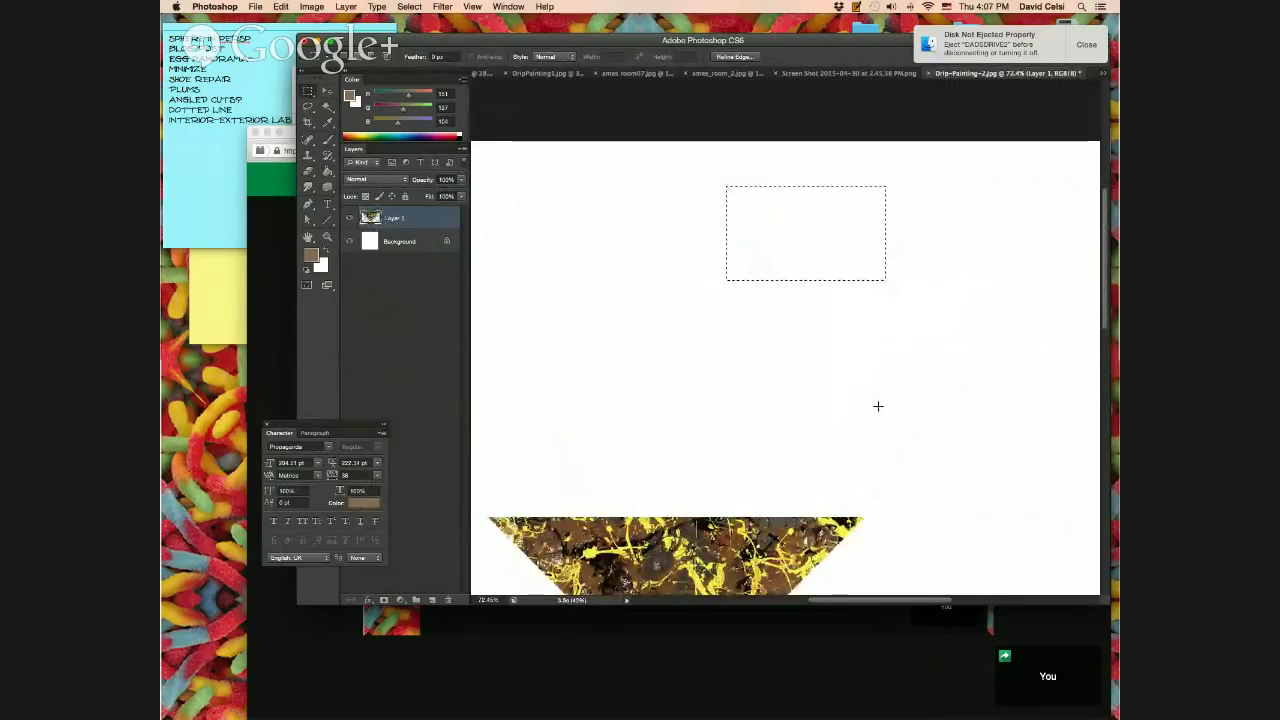
{"action": "scroll", "coordinate": [878, 406], "scroll_direction": "down", "scroll_amount": 5}
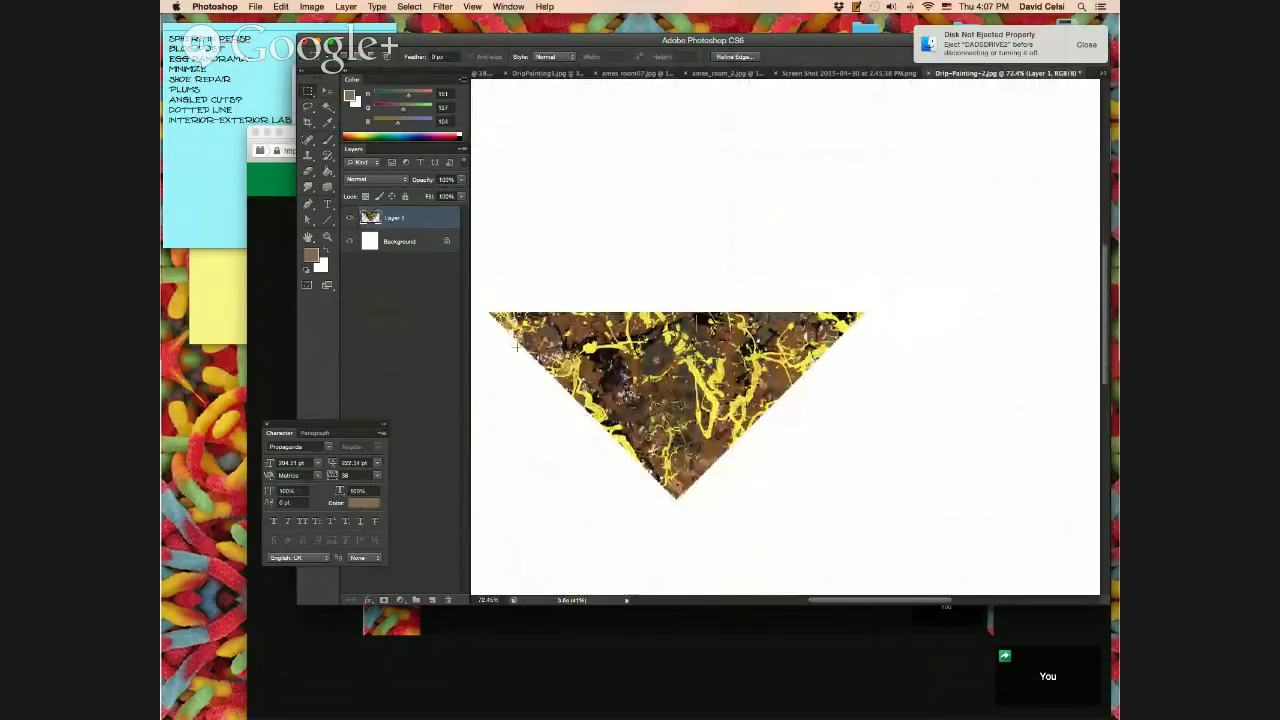
{"action": "scroll", "coordinate": [490, 315], "scroll_direction": "left", "scroll_amount": 3}
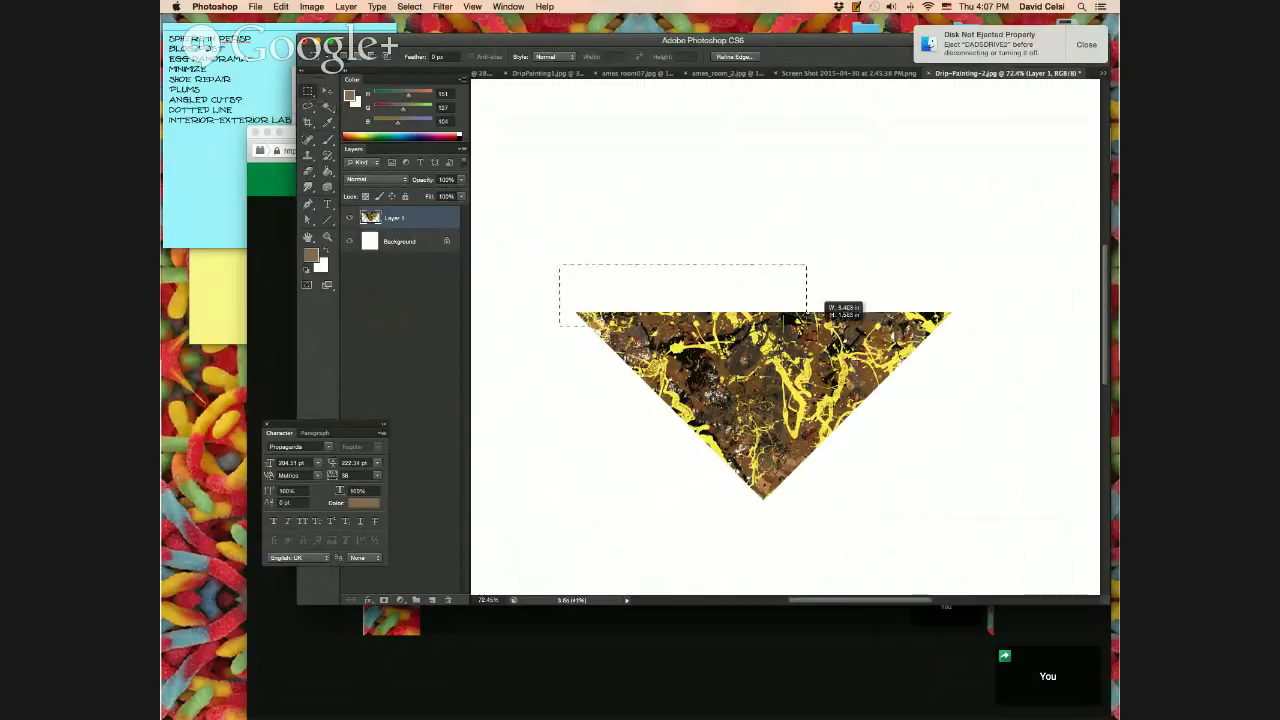
{"action": "left_click_drag", "start_coordinate": [813, 328], "coordinate": [949, 490]}
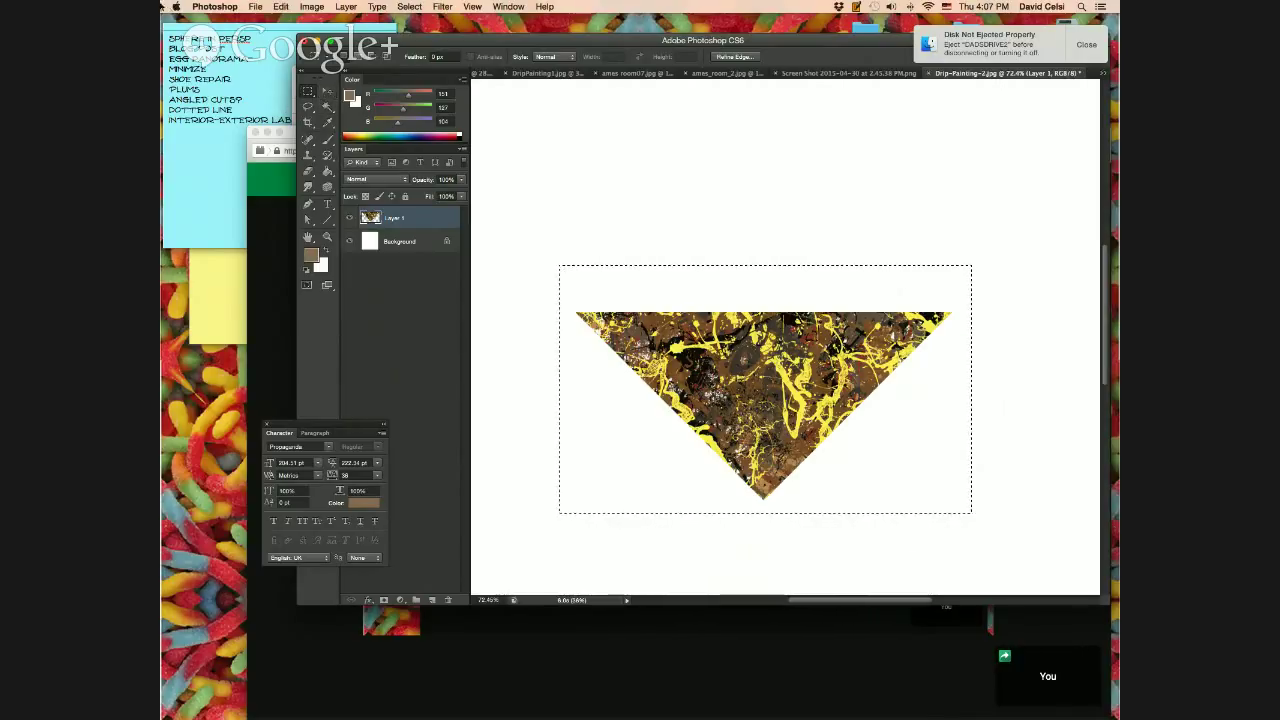
{"action": "left_click", "coordinate": [325, 92]}
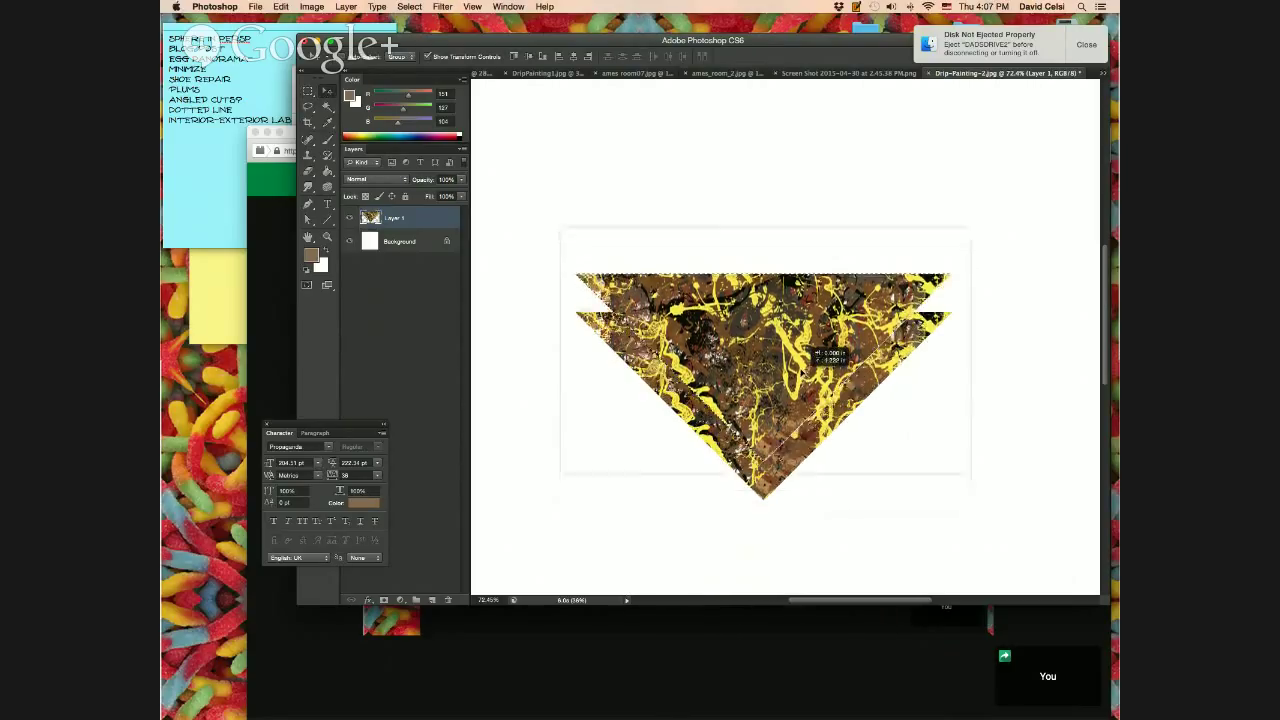
Duplicate the triangle, flip the copy to point upward, and place it above the original.
{"action": "left_click_drag", "start_coordinate": [810, 346], "coordinate": [810, 314]}
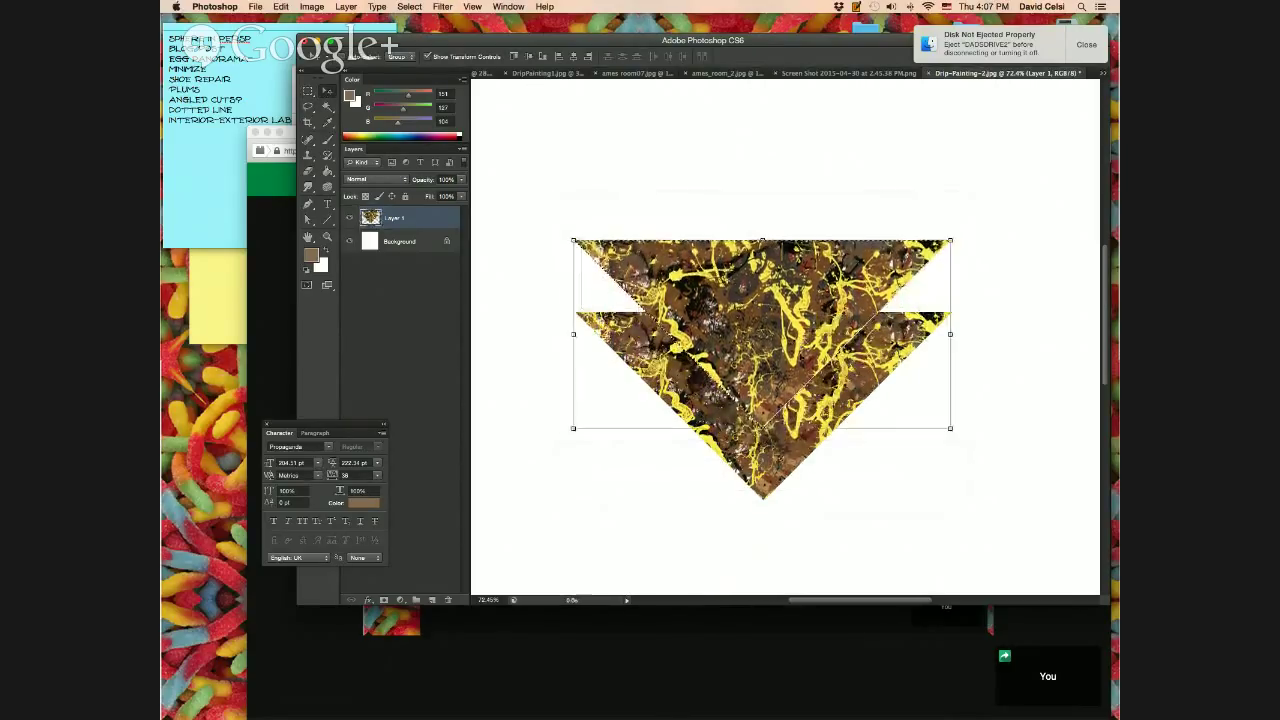
{"action": "left_click", "coordinate": [311, 6]}
{"action": "mouse_move", "coordinate": [281, 6]}
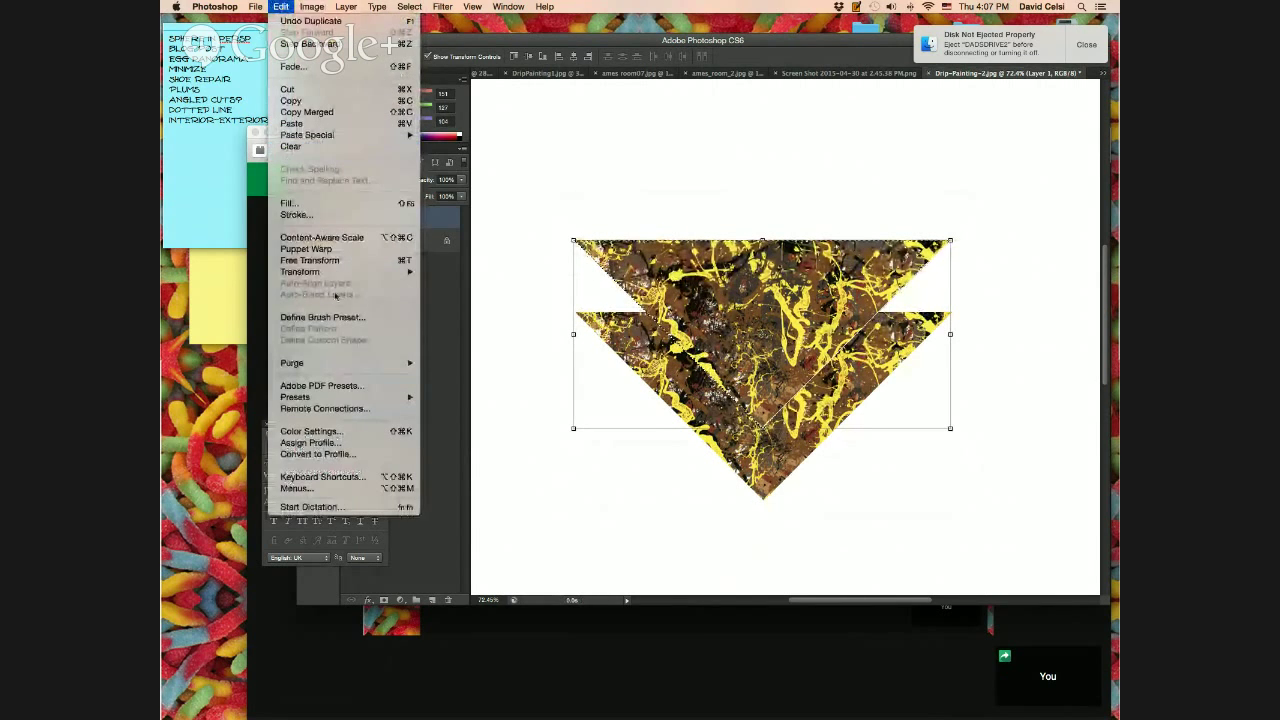
{"action": "mouse_move", "coordinate": [333, 273]}
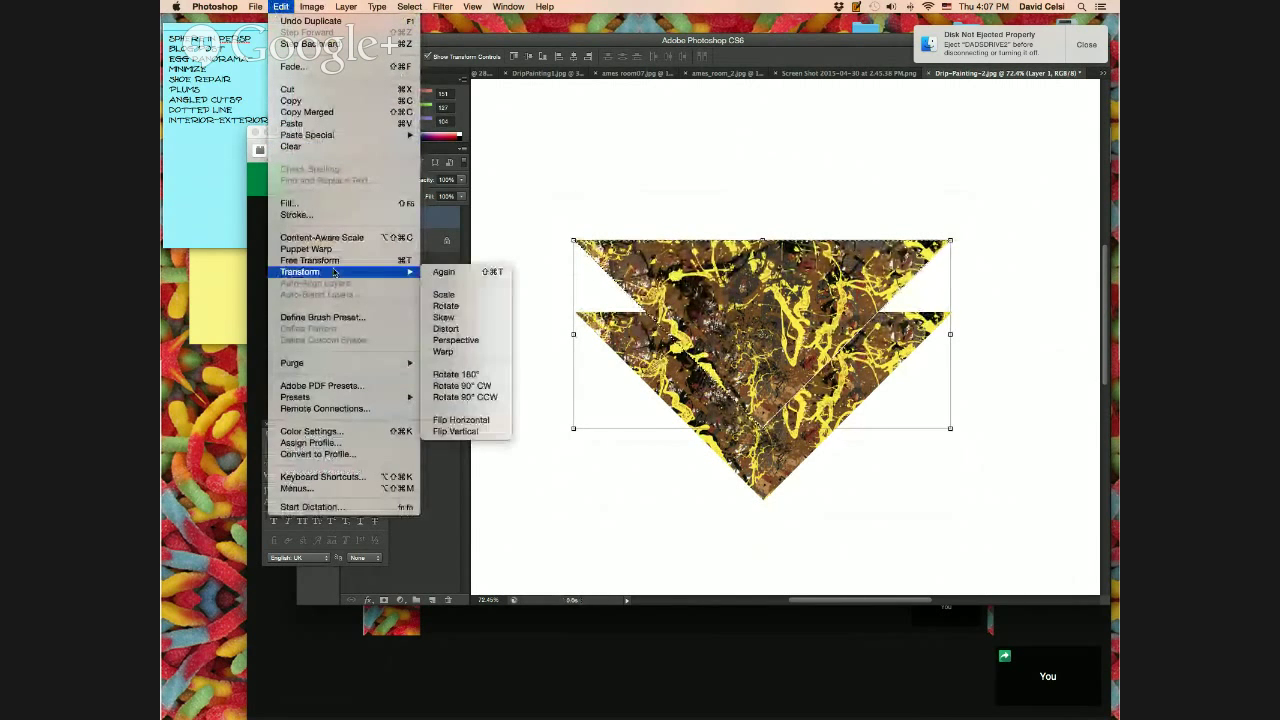
{"action": "left_click", "coordinate": [505, 421]}
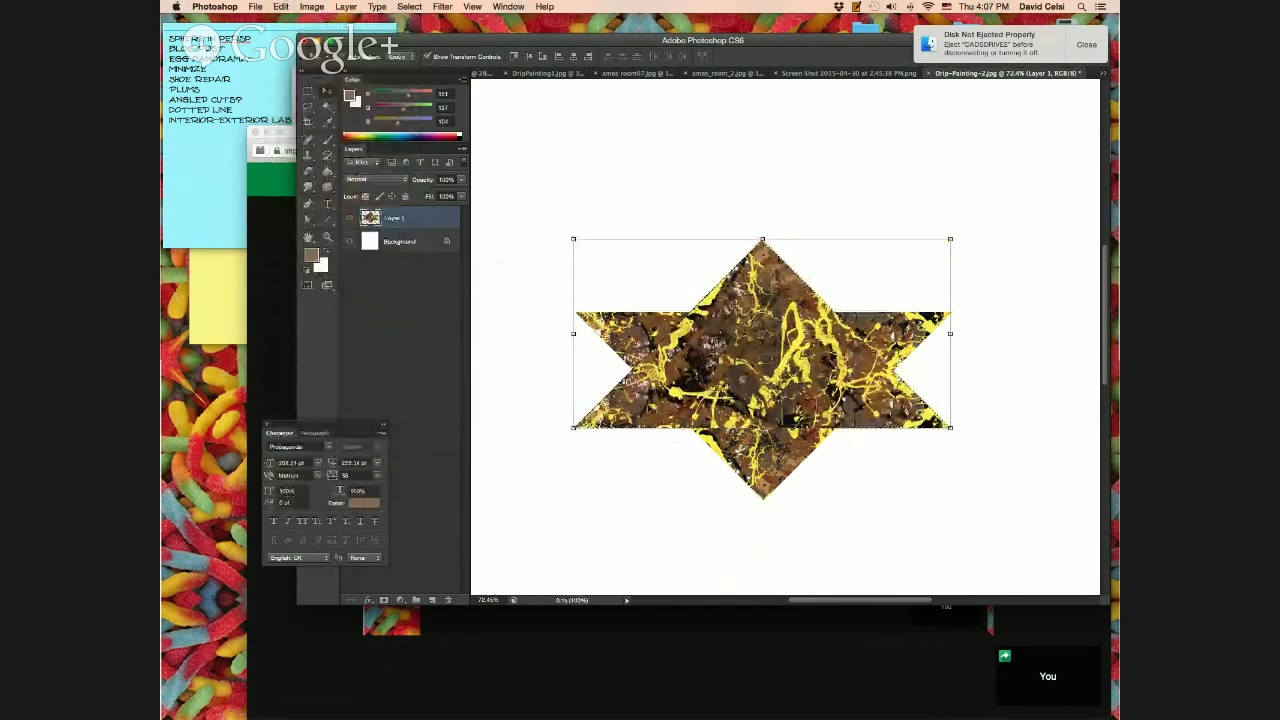
{"action": "left_click_drag", "start_coordinate": [755, 365], "coordinate": [755, 233]}
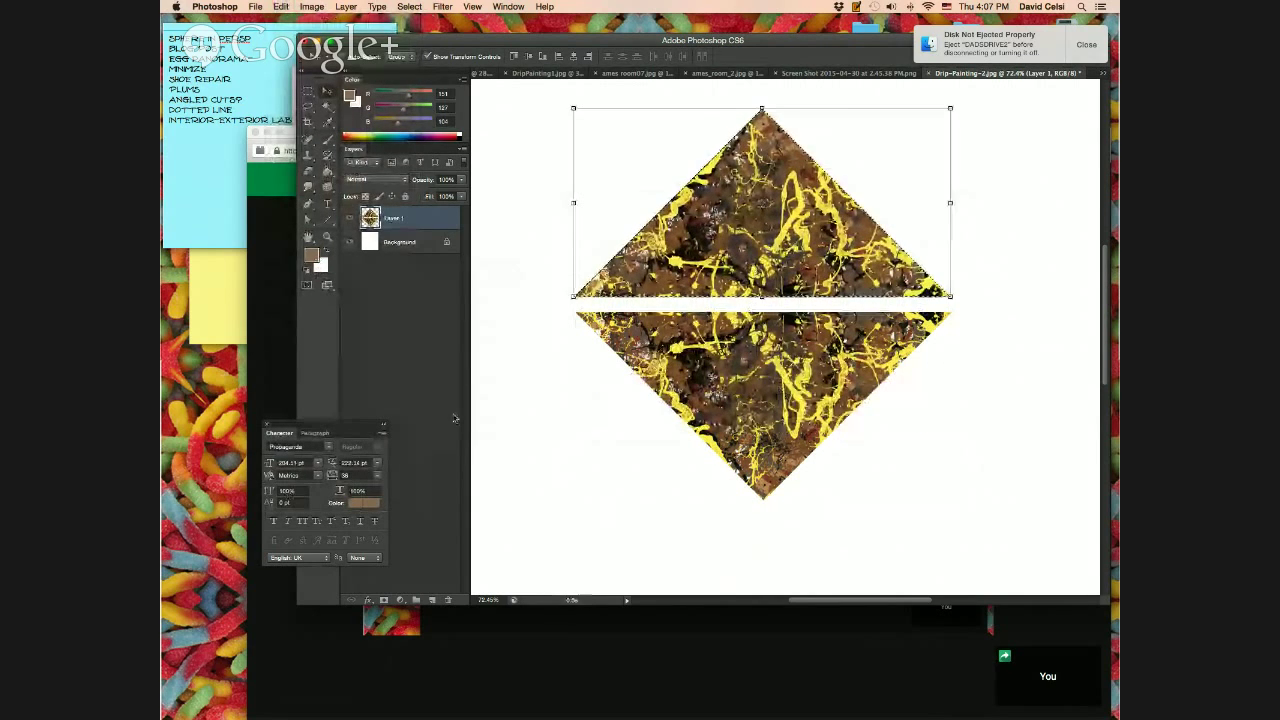
{"action": "key", "text": "Return"}
Zoom in on the seam and nudge the upper triangle down until the white line disappears, then deselect.
{"action": "key", "text": "z"}
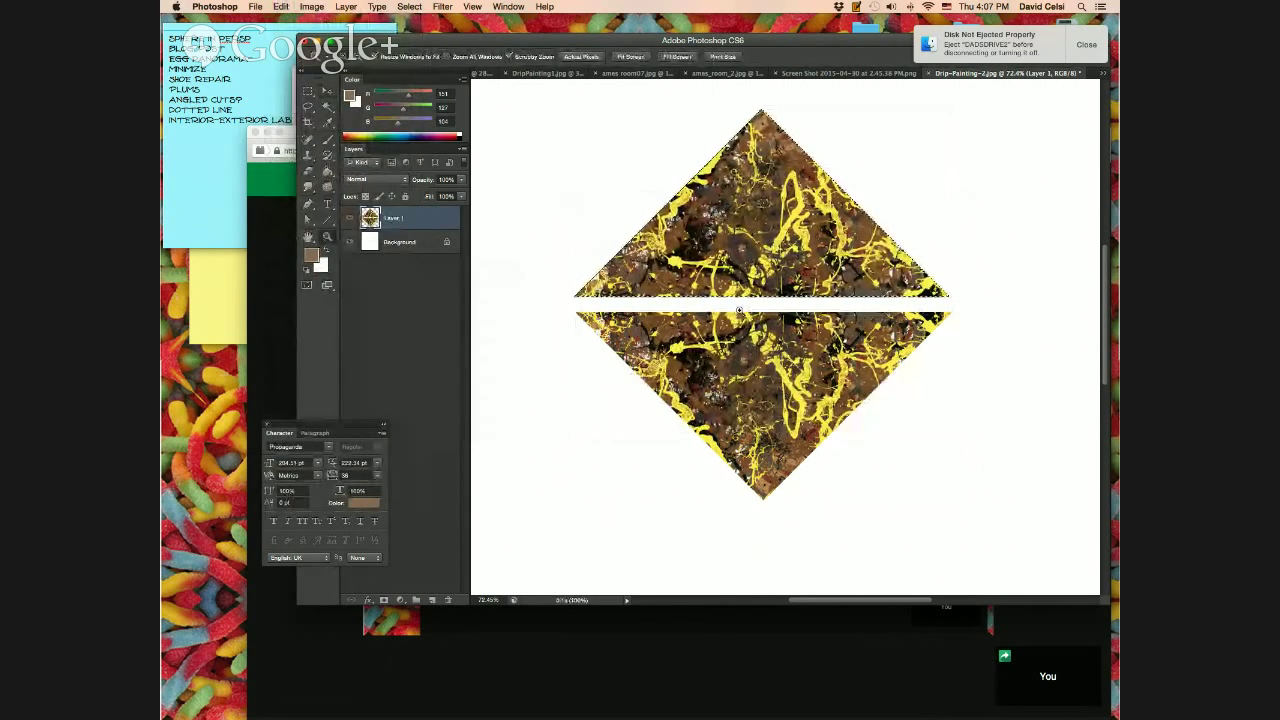
{"action": "left_click", "coordinate": [734, 306]}
{"action": "key", "text": "super+plus"}
{"action": "key", "text": "super+plus"}
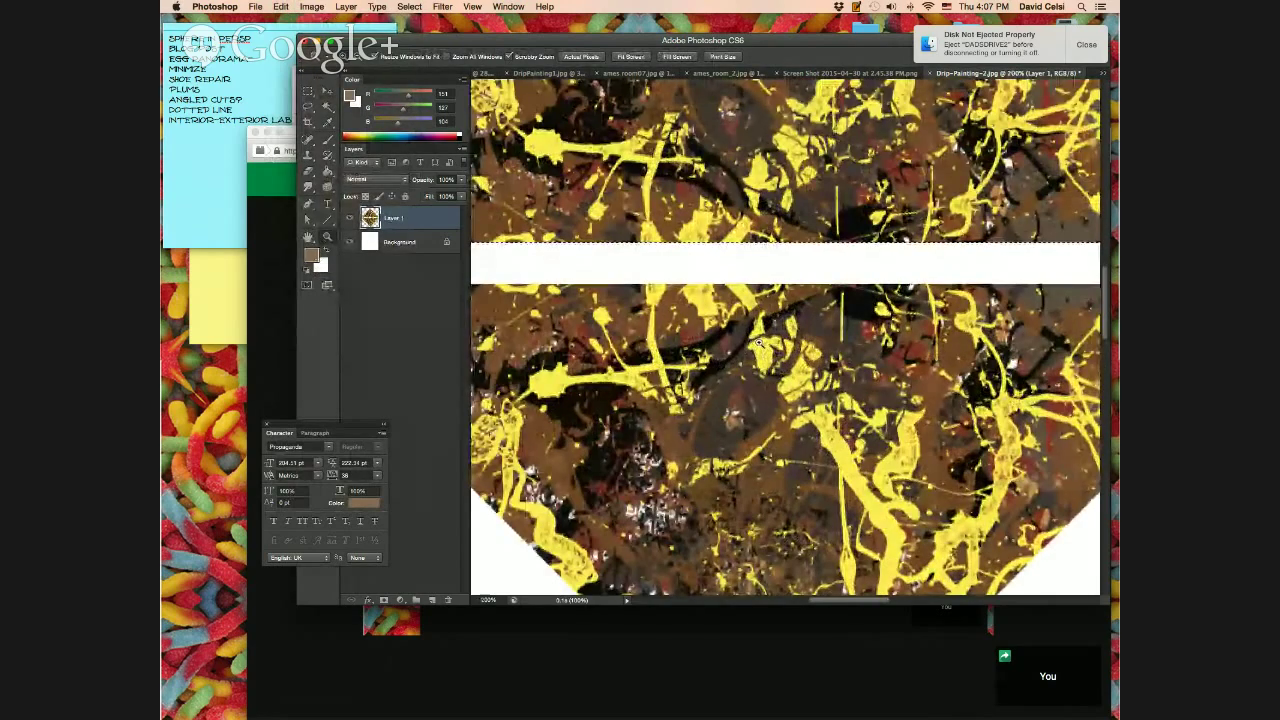
{"action": "key", "text": "v"}
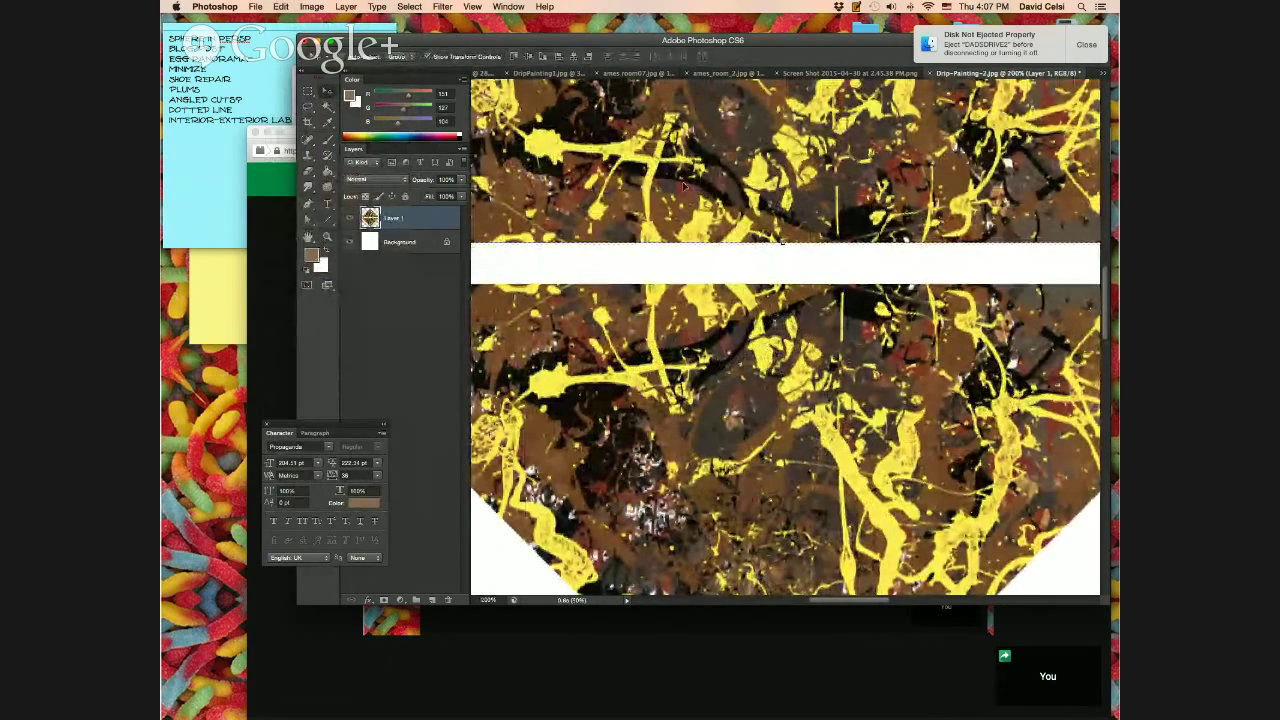
{"action": "key", "text": "Down"}
{"action": "key", "text": "Down"}
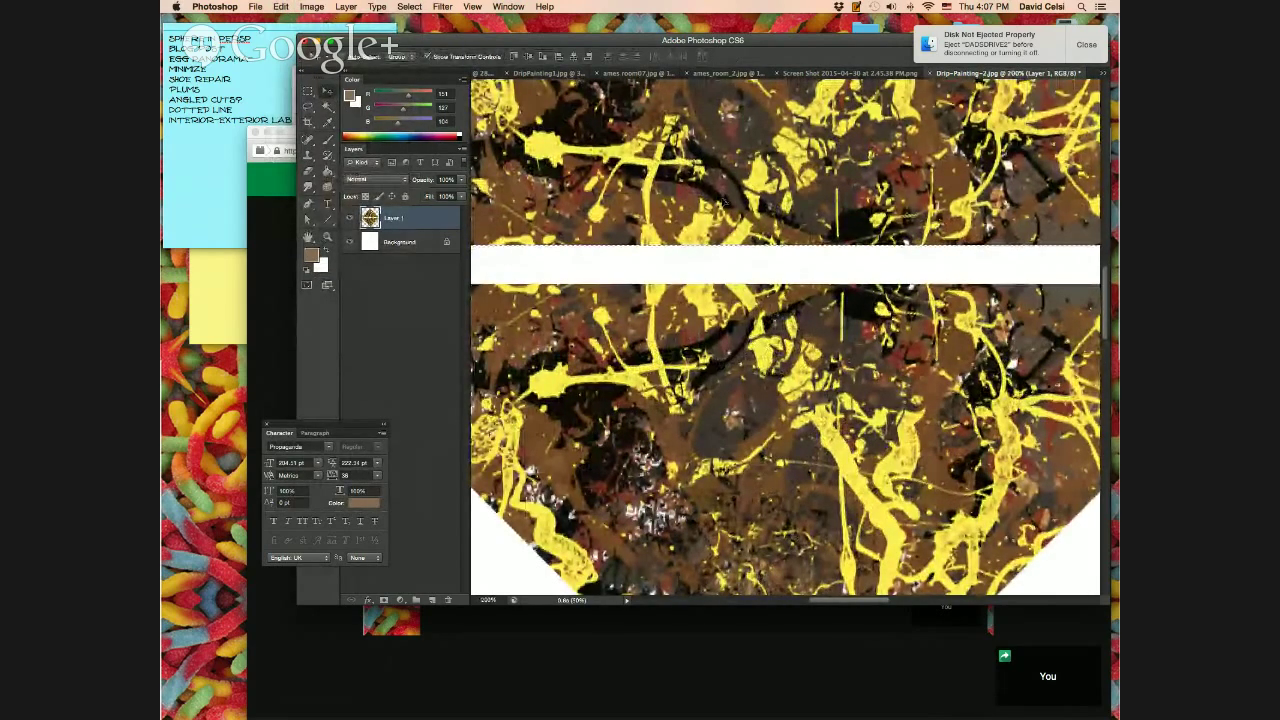
{"action": "key", "text": "shift+Down"}
{"action": "key", "text": "shift+Down"}
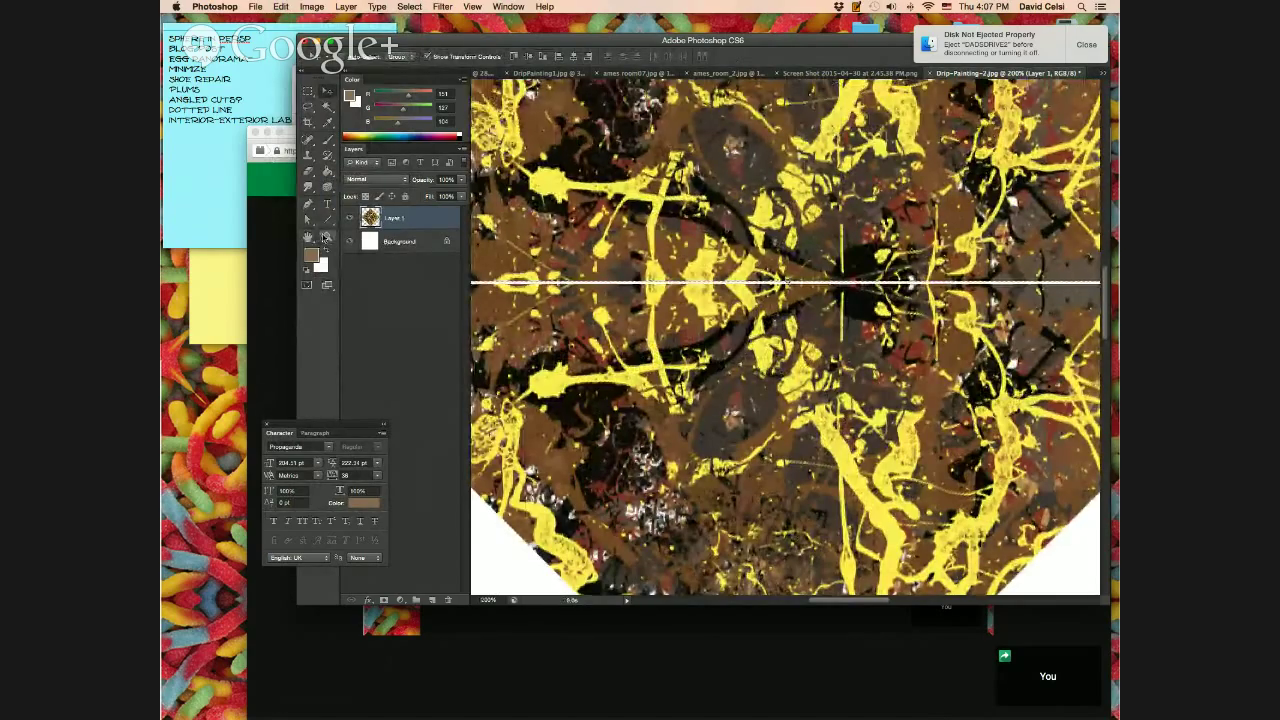
{"action": "left_click", "coordinate": [325, 237]}
{"action": "left_click", "coordinate": [805, 273]}
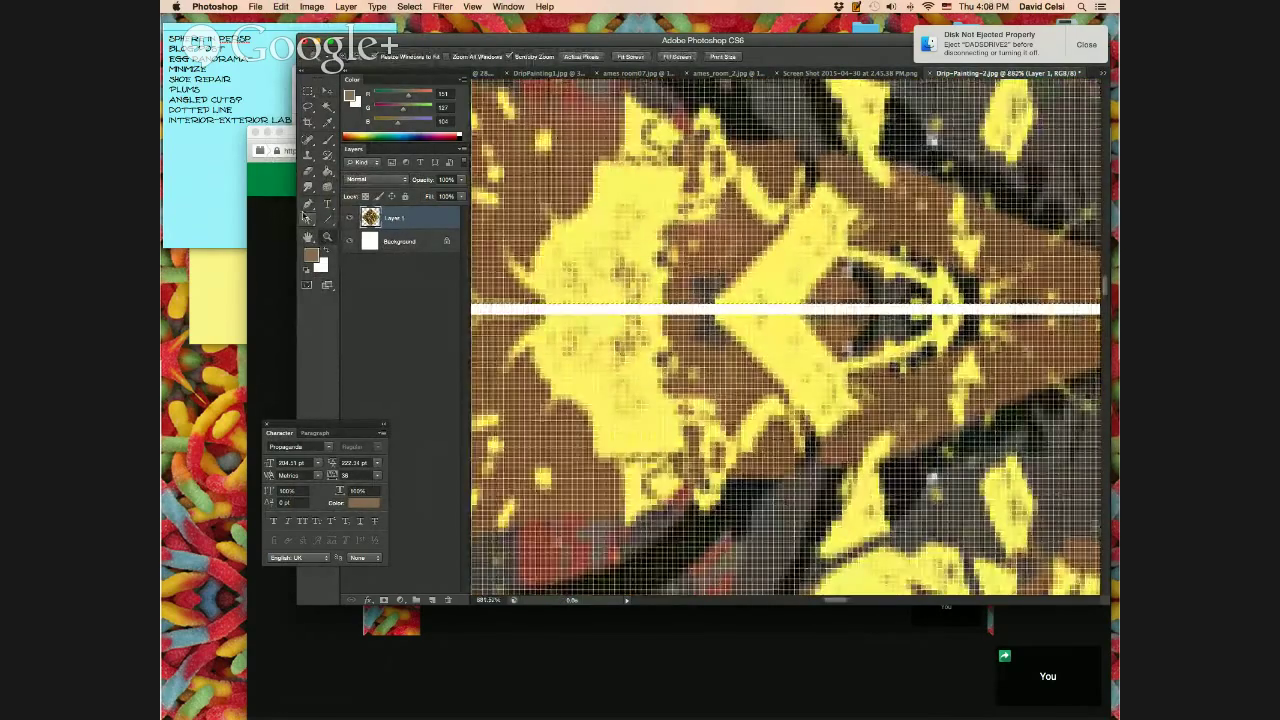
{"action": "left_click", "coordinate": [308, 90]}
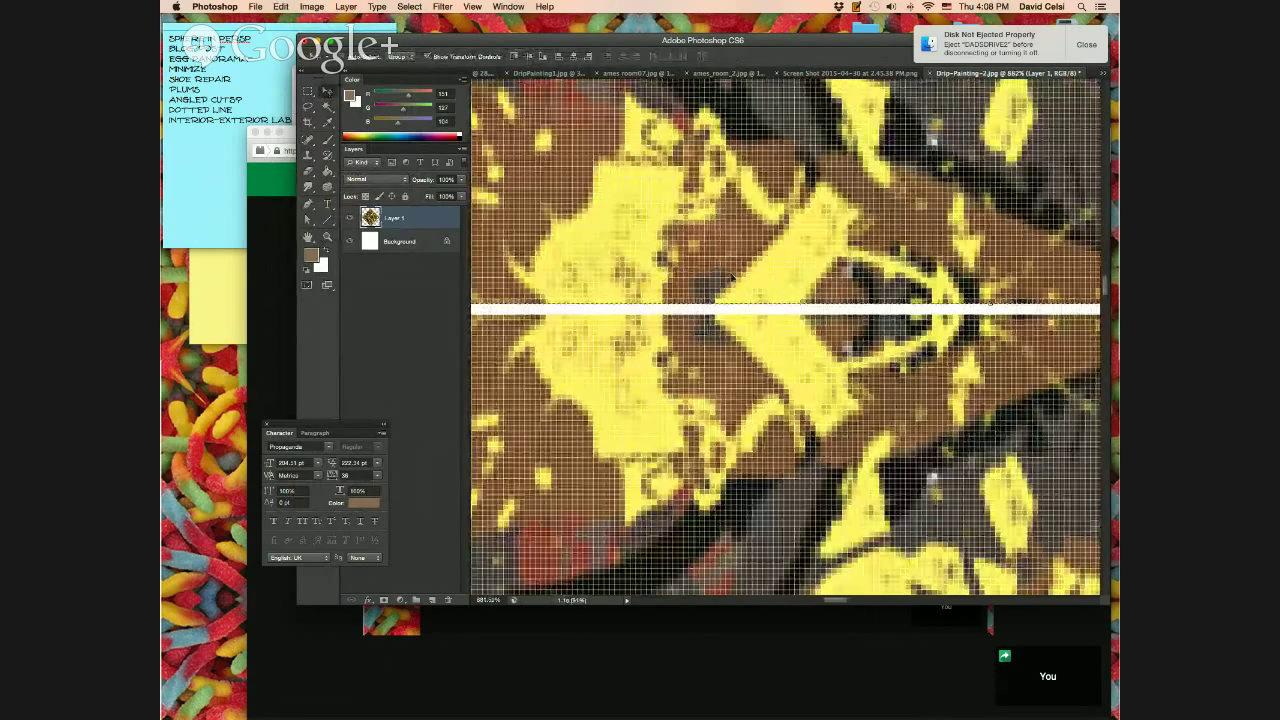
{"action": "left_click_drag", "start_coordinate": [731, 277], "coordinate": [731, 297]}
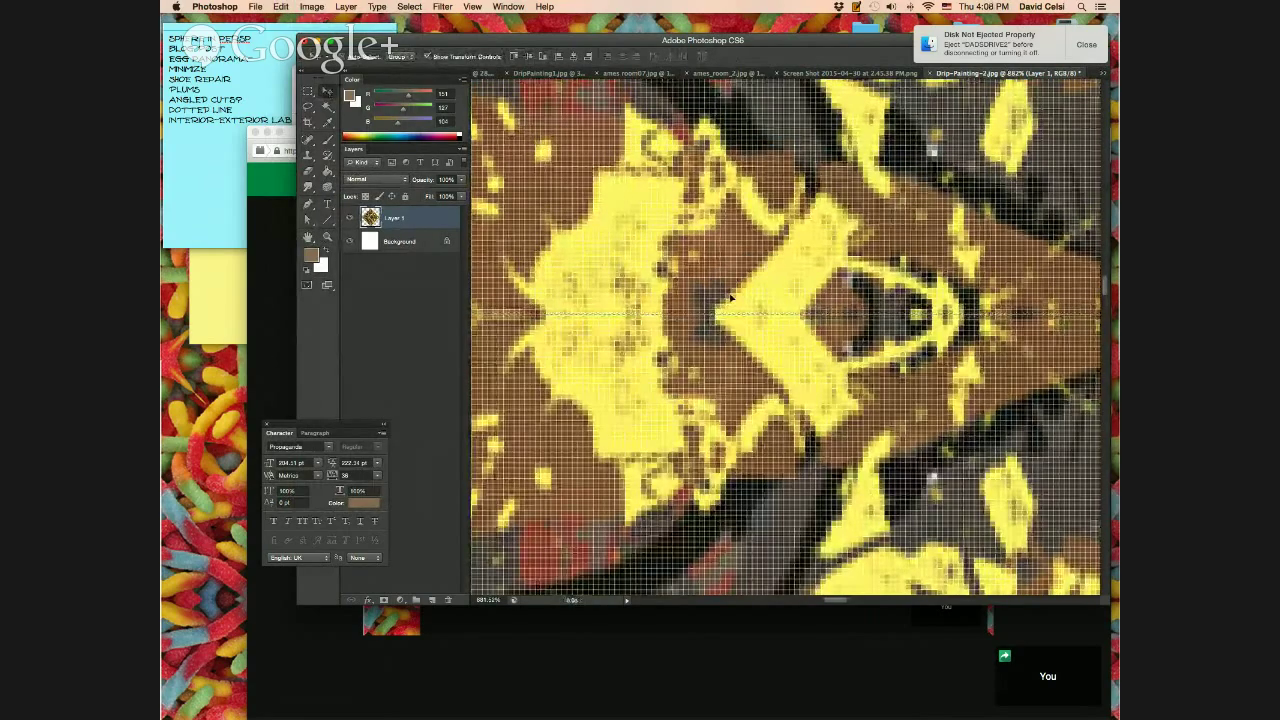
{"action": "key", "text": "super+d"}
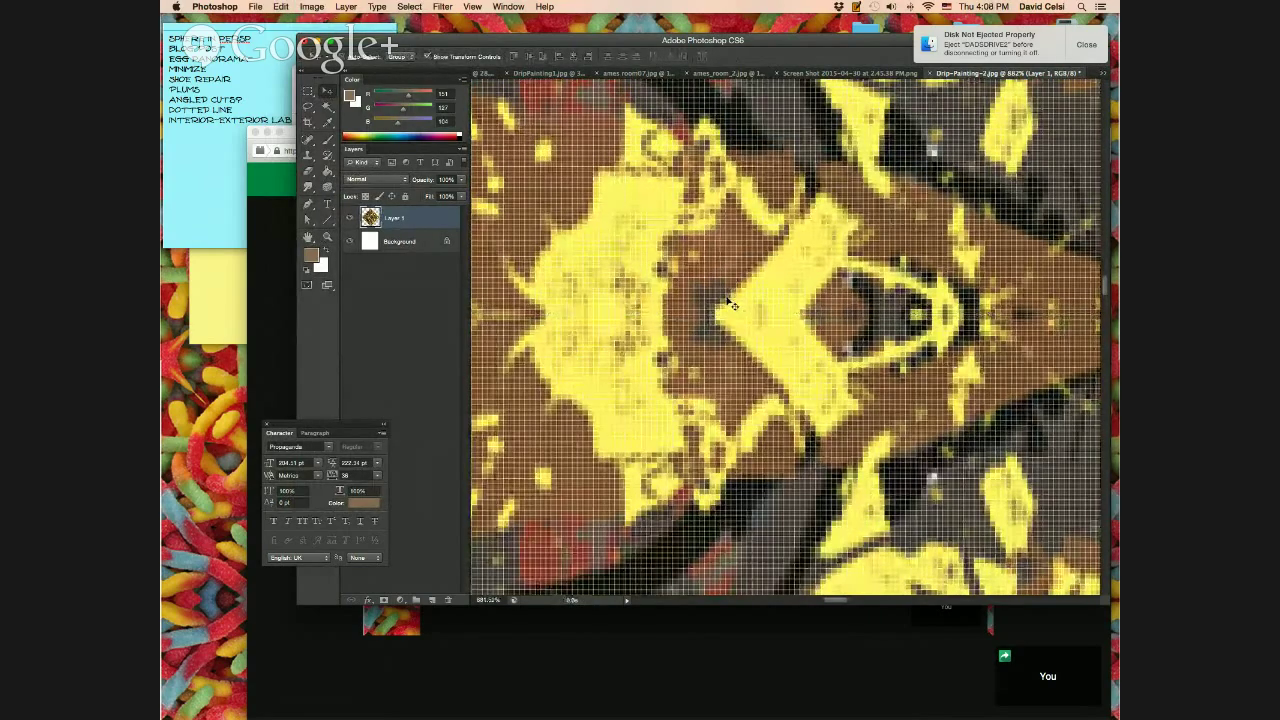
{"action": "key", "text": "super+0"}
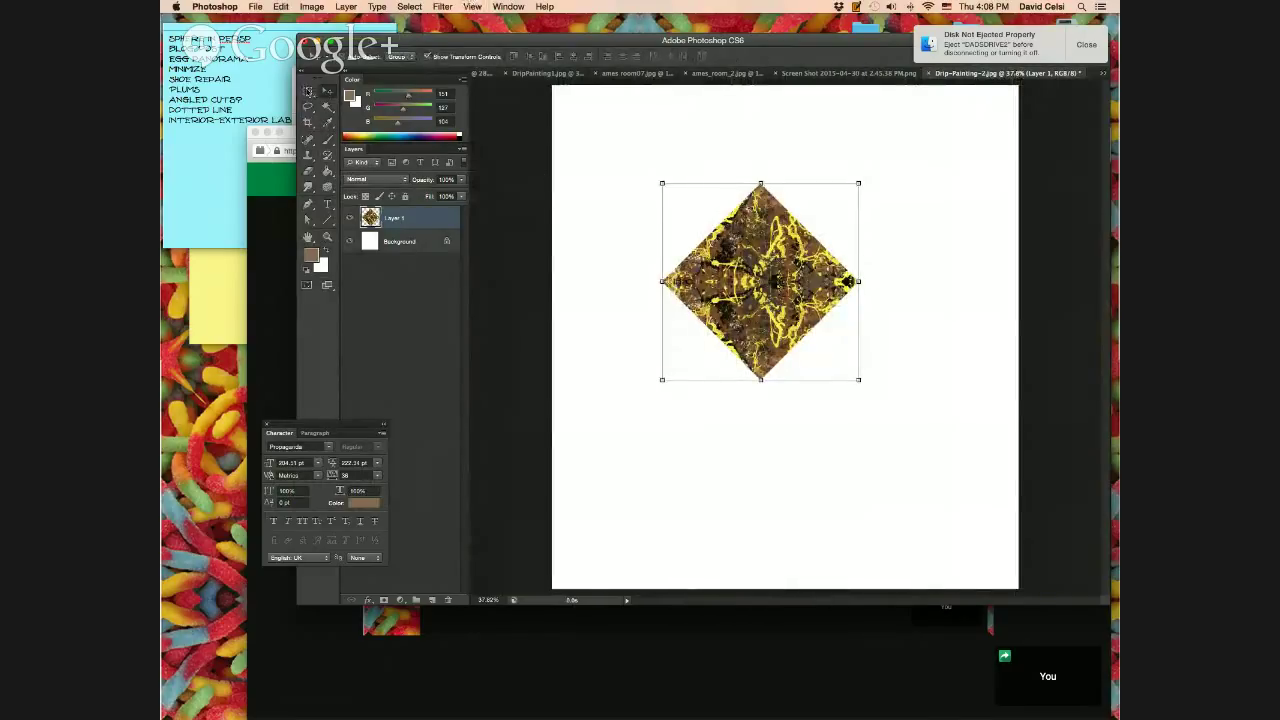
Select the diamond and rotate it -45° into an upright square tile, applying the transform.
{"action": "left_click", "coordinate": [308, 91]}
{"action": "left_click_drag", "start_coordinate": [619, 132], "coordinate": [889, 407]}
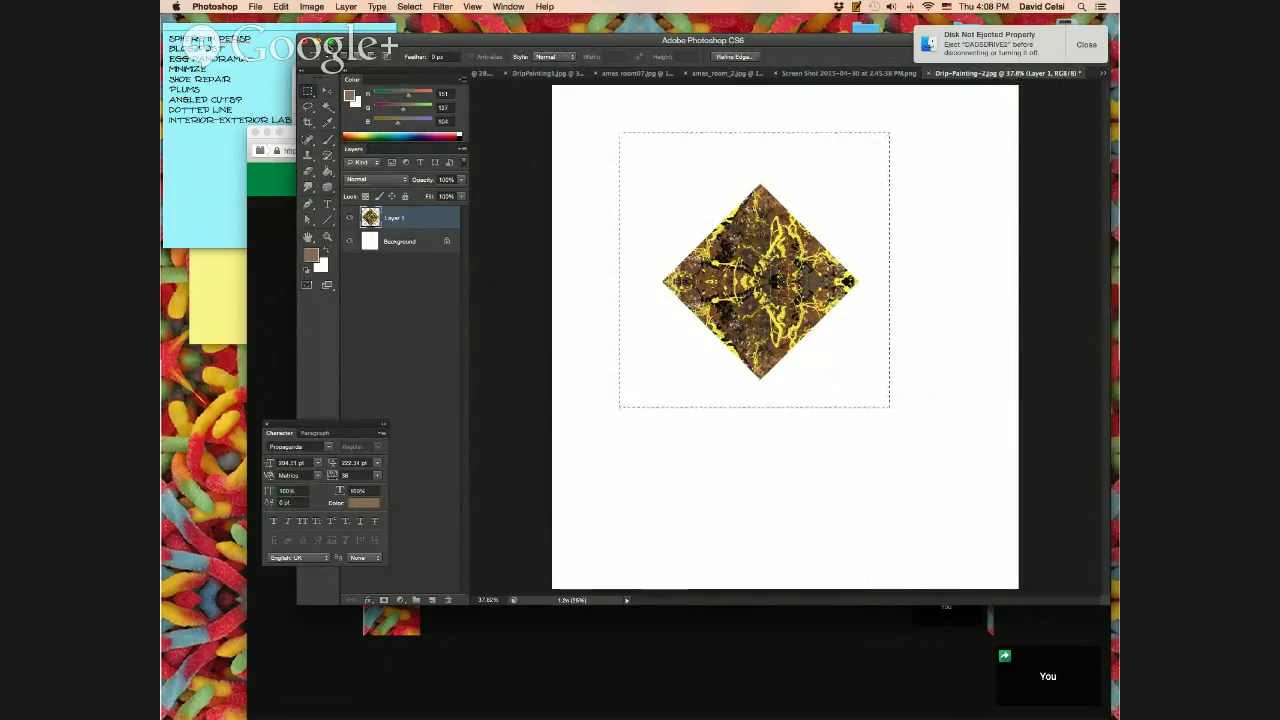
{"action": "left_click", "coordinate": [283, 7]}
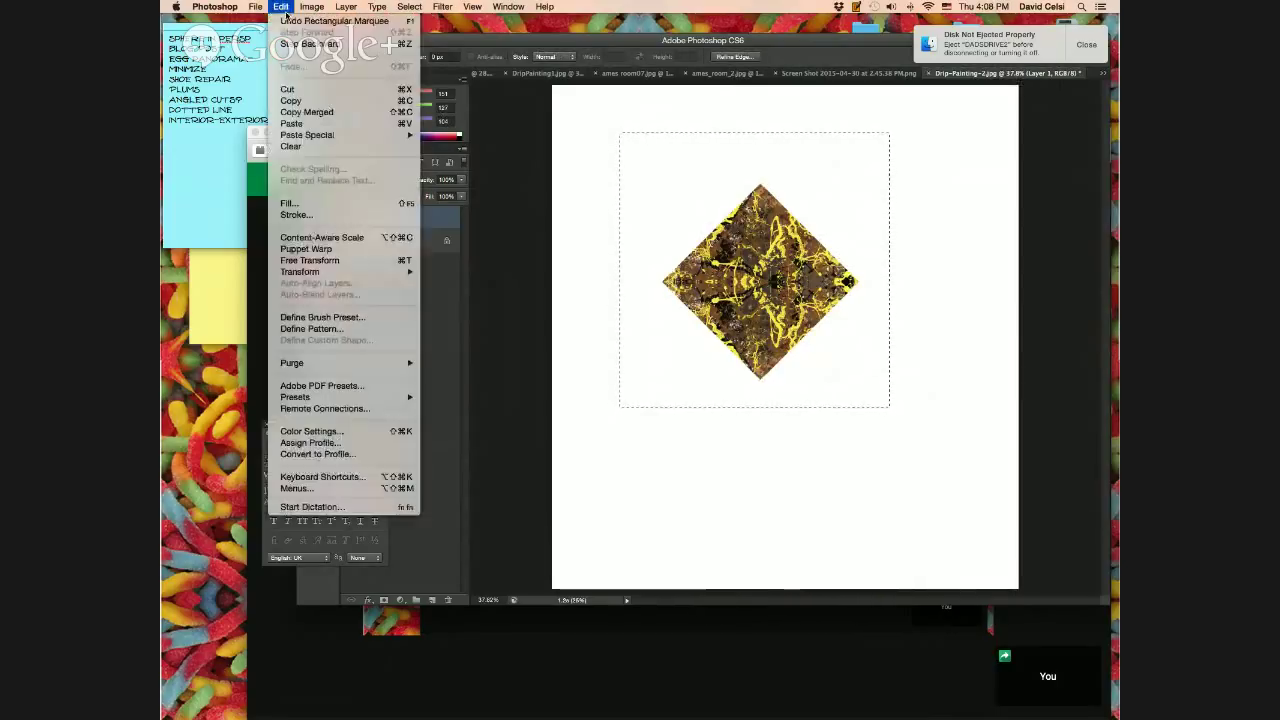
{"action": "mouse_move", "coordinate": [395, 272]}
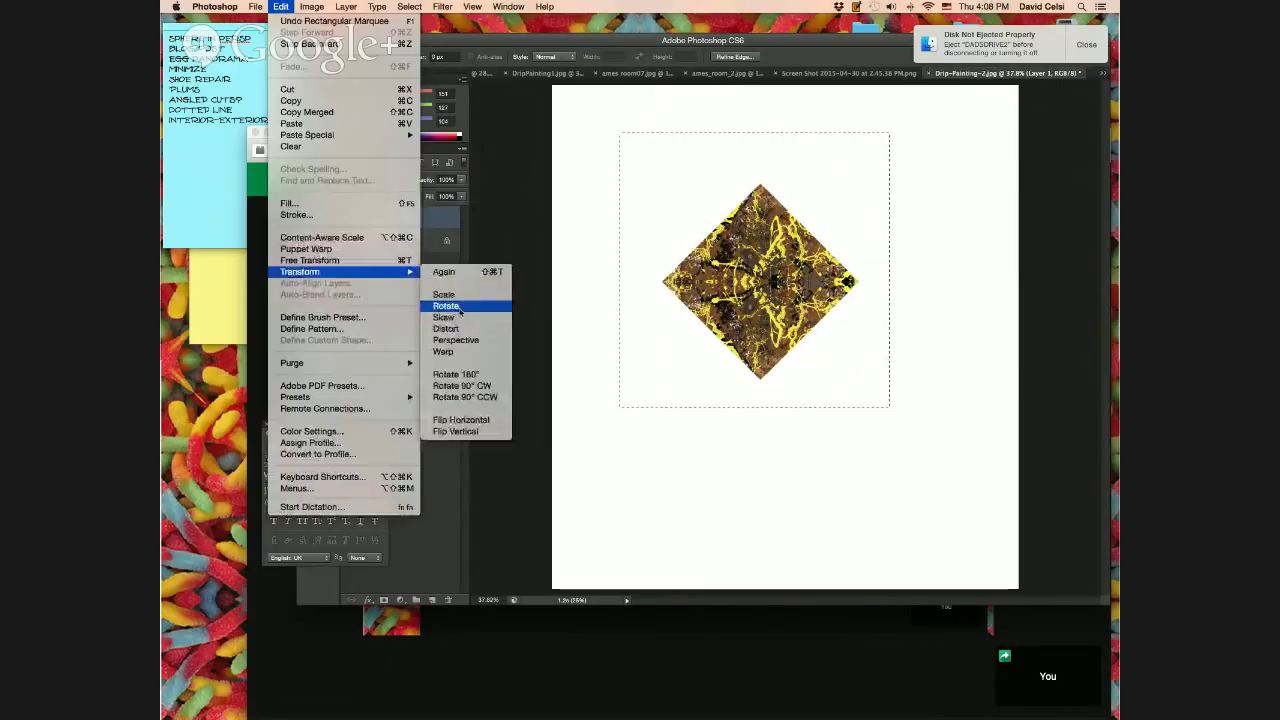
{"action": "left_click", "coordinate": [449, 307]}
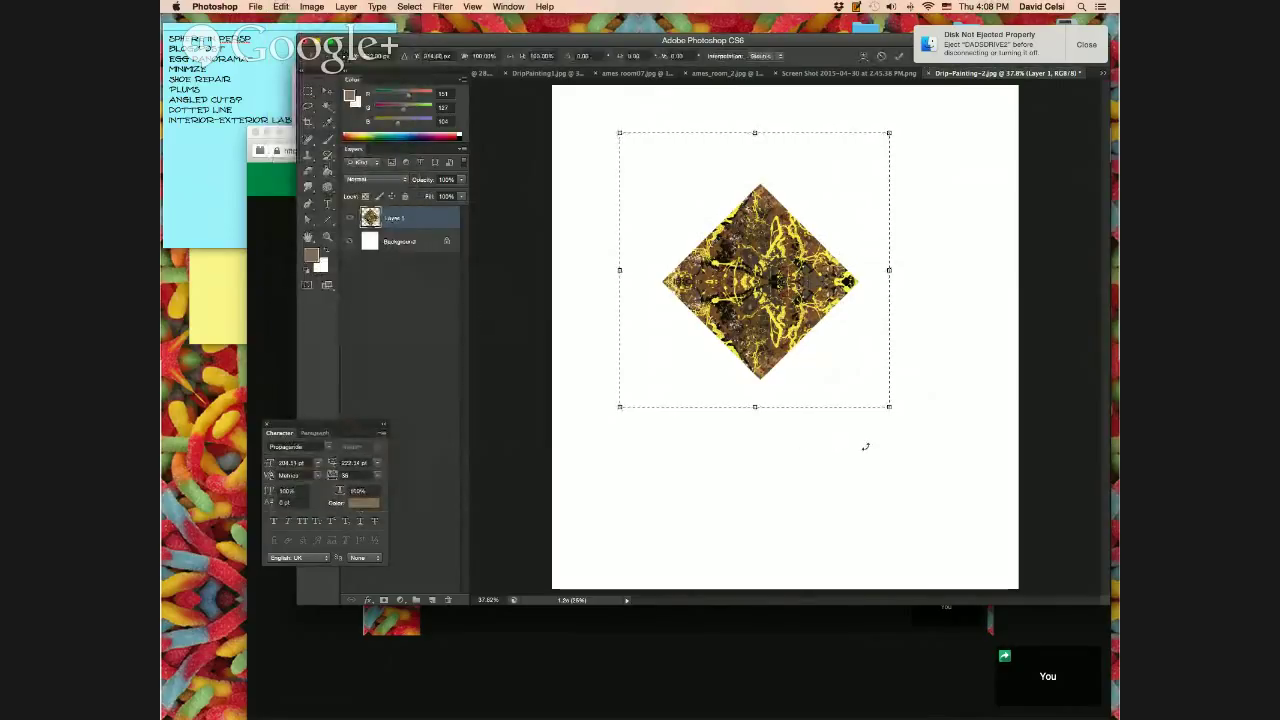
{"action": "left_click_drag", "start_coordinate": [865, 446], "coordinate": [918, 310]}
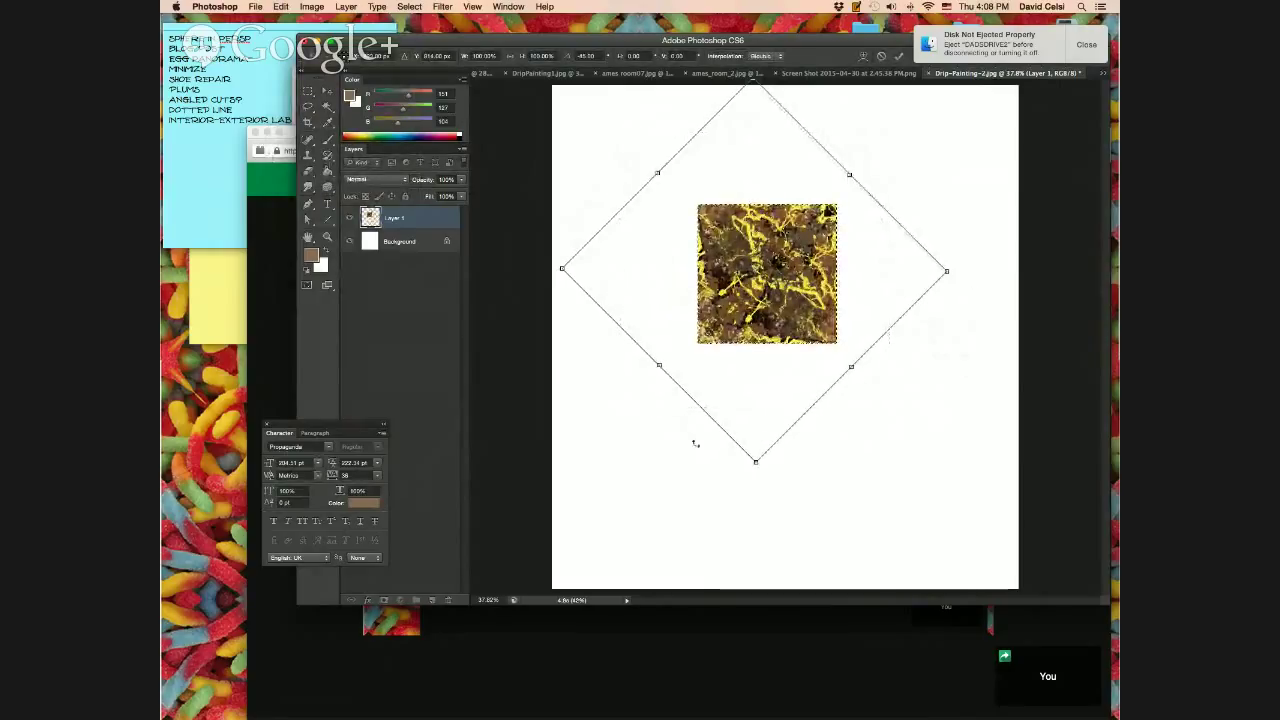
{"action": "left_click", "coordinate": [328, 100]}
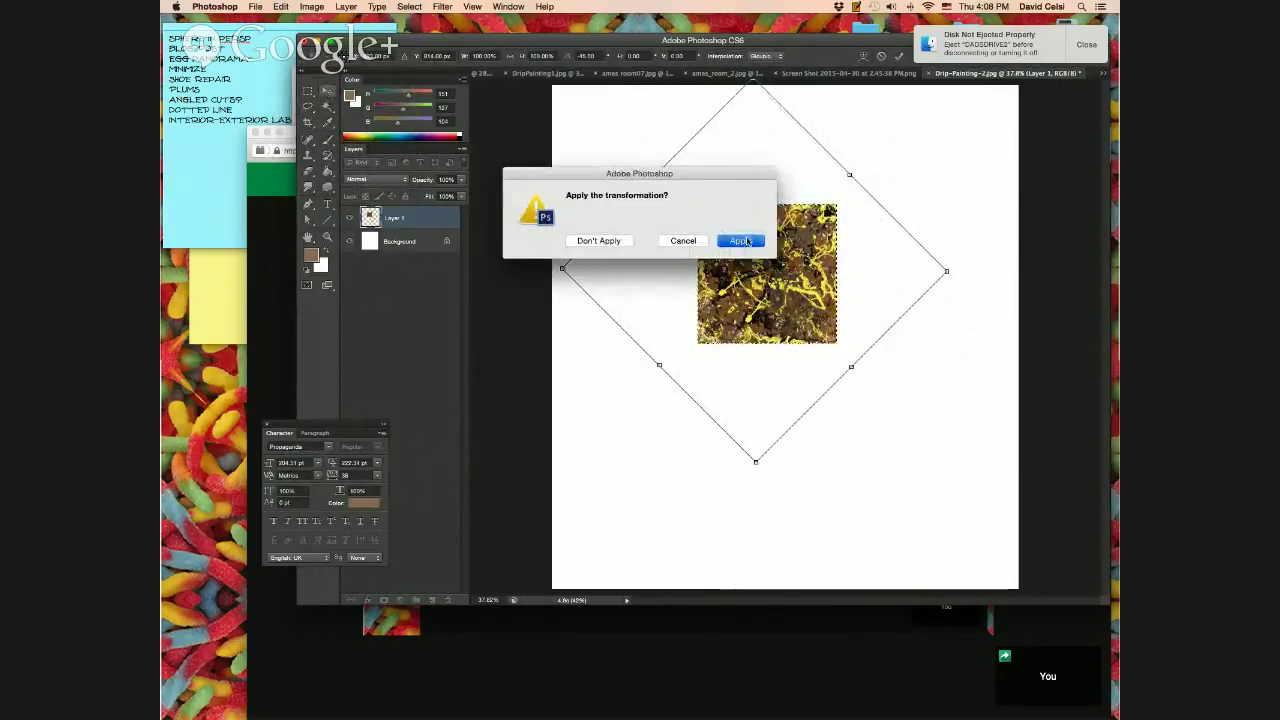
{"action": "left_click", "coordinate": [747, 242]}
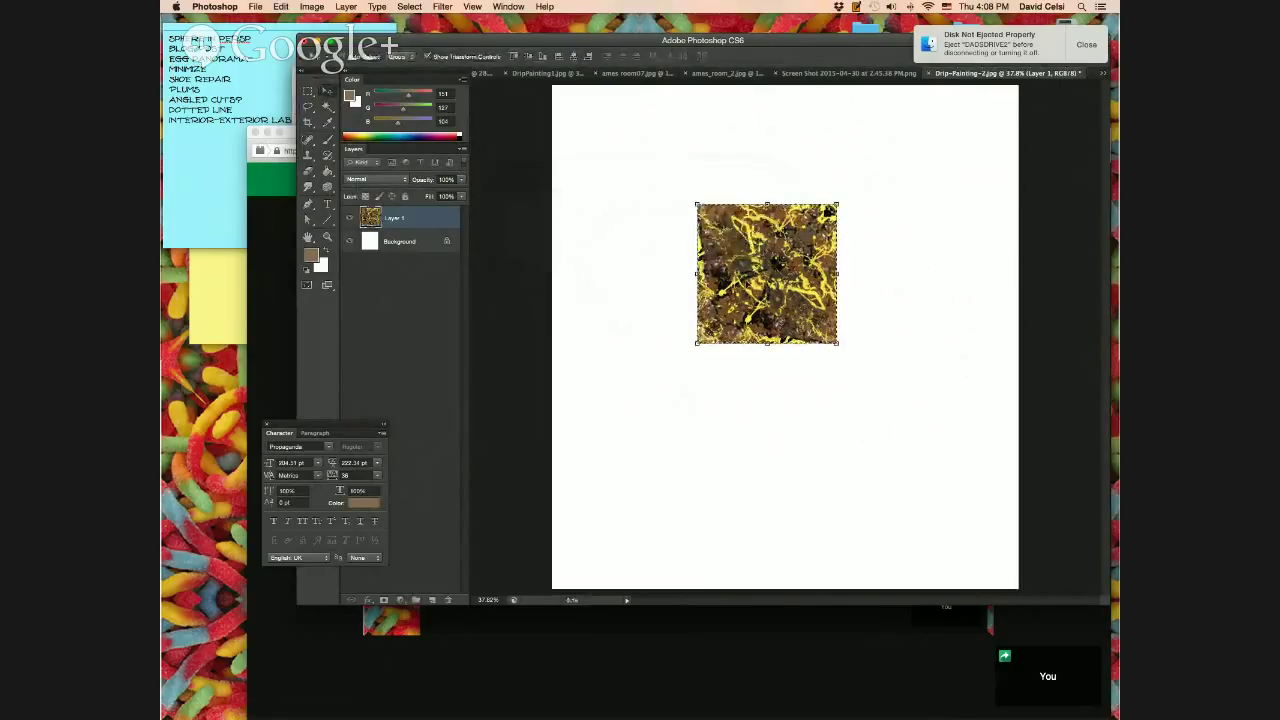
{"action": "left_click", "coordinate": [308, 91]}
Alt-drag a copy of the square tile to its right and flip it horizontally.
{"action": "left_click_drag", "start_coordinate": [693, 199], "coordinate": [856, 360]}
{"action": "left_click", "coordinate": [330, 92]}
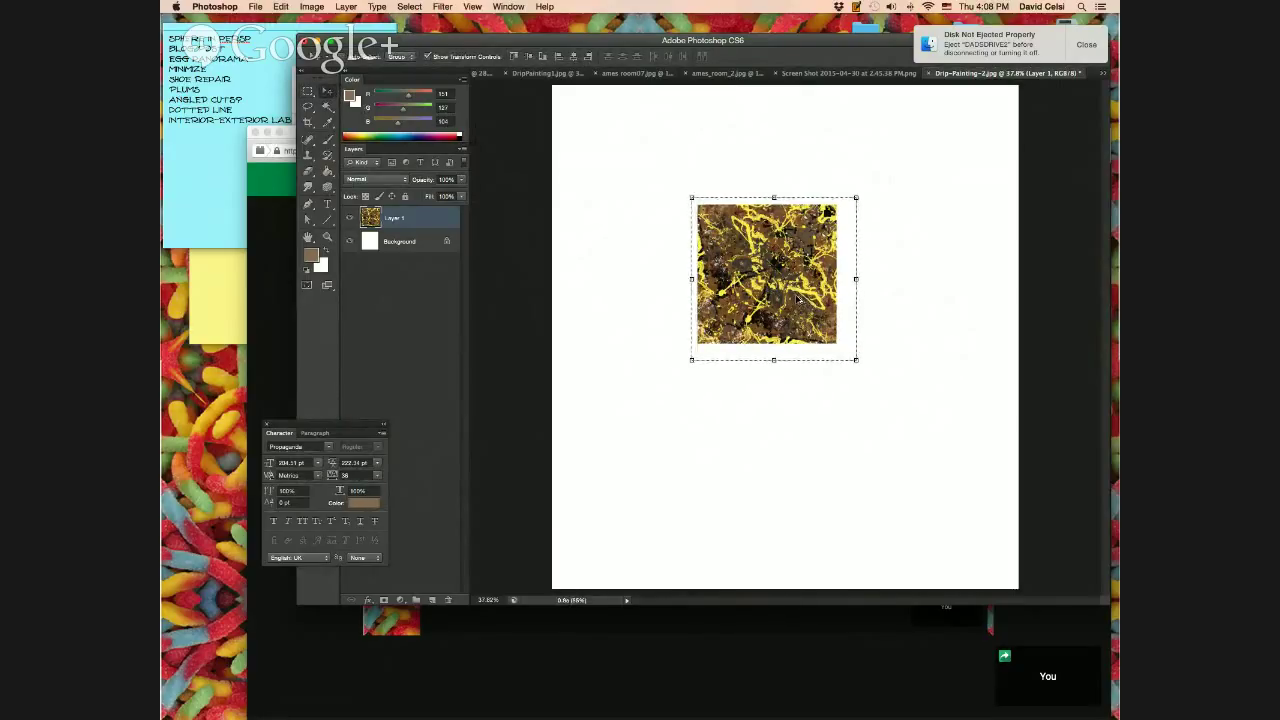
{"action": "left_click_drag", "start_coordinate": [797, 299], "coordinate": [973, 277]}
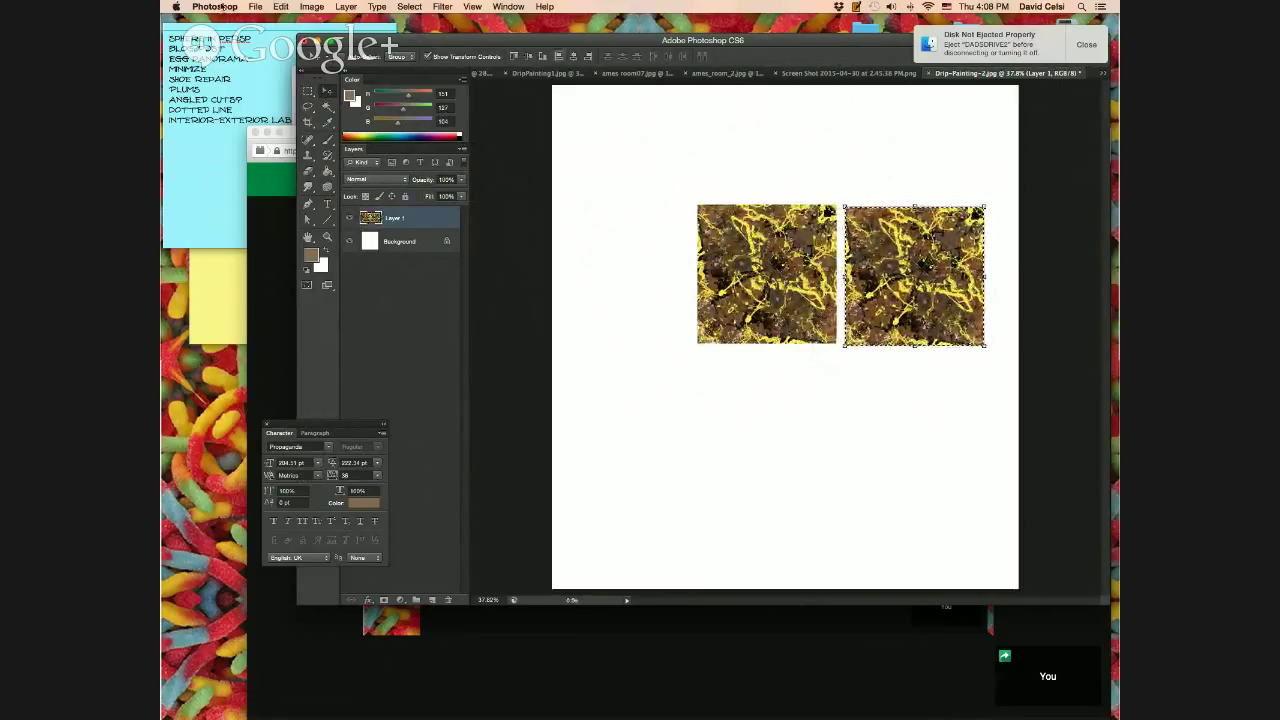
{"action": "left_click", "coordinate": [281, 7]}
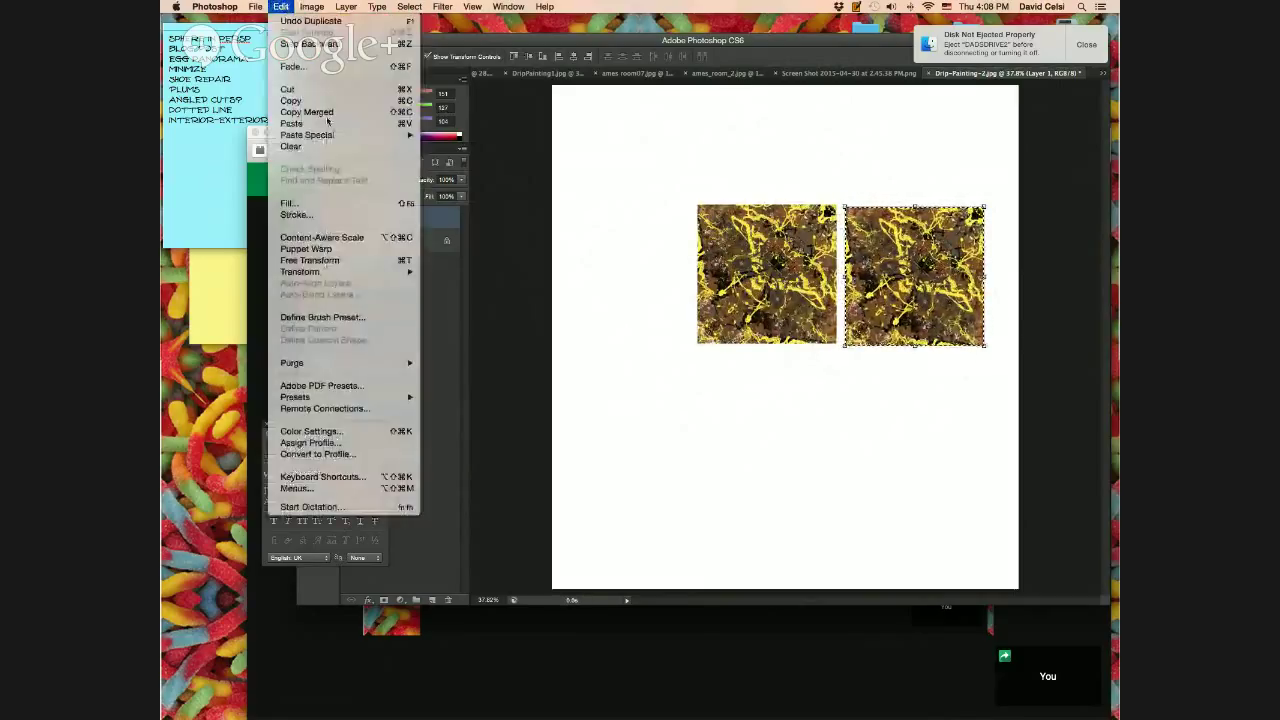
{"action": "mouse_move", "coordinate": [409, 275]}
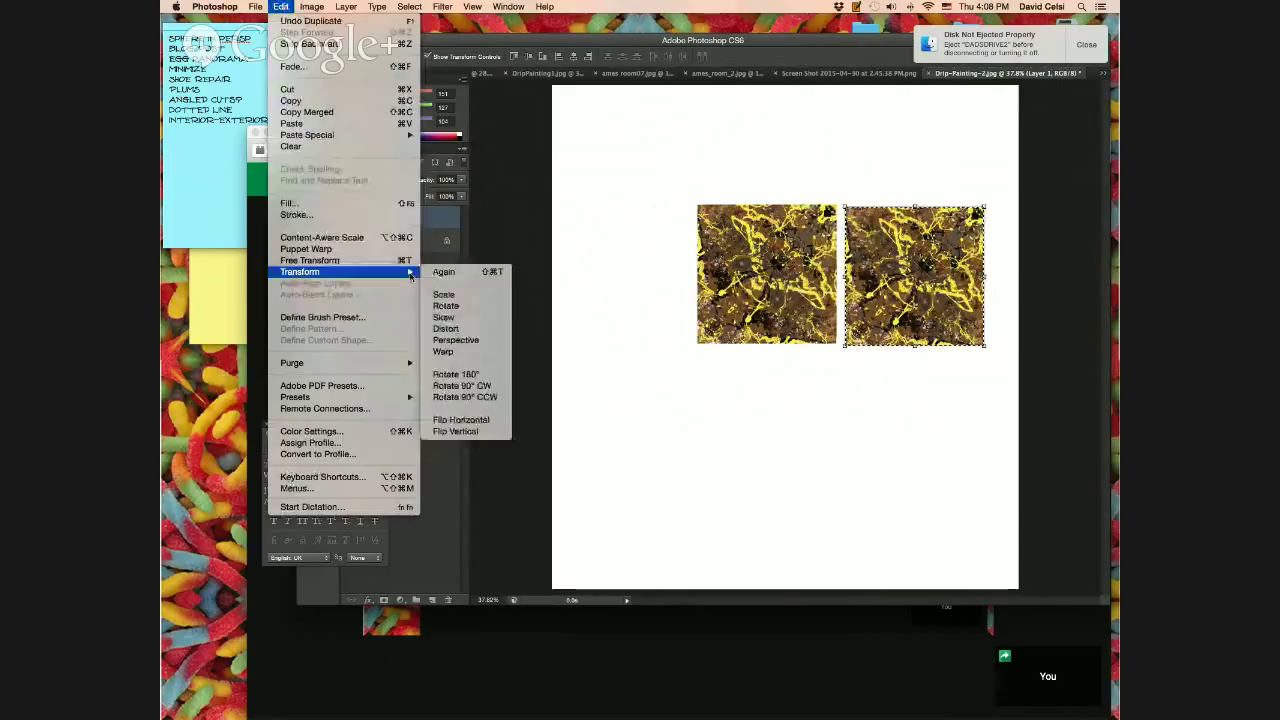
{"action": "left_click", "coordinate": [462, 419]}
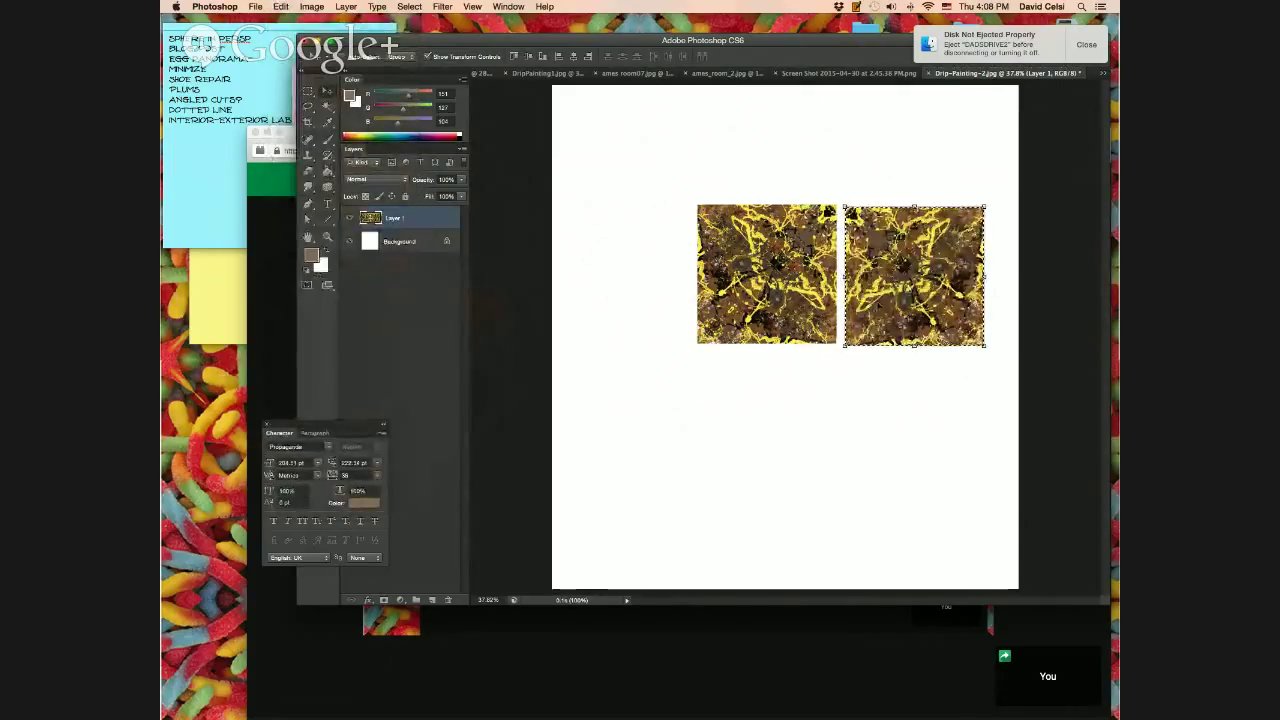
Zoom to 100% and nudge the mirrored copy left against the original, then check DripPainting1.jpg and return.
{"action": "left_click", "coordinate": [327, 236]}
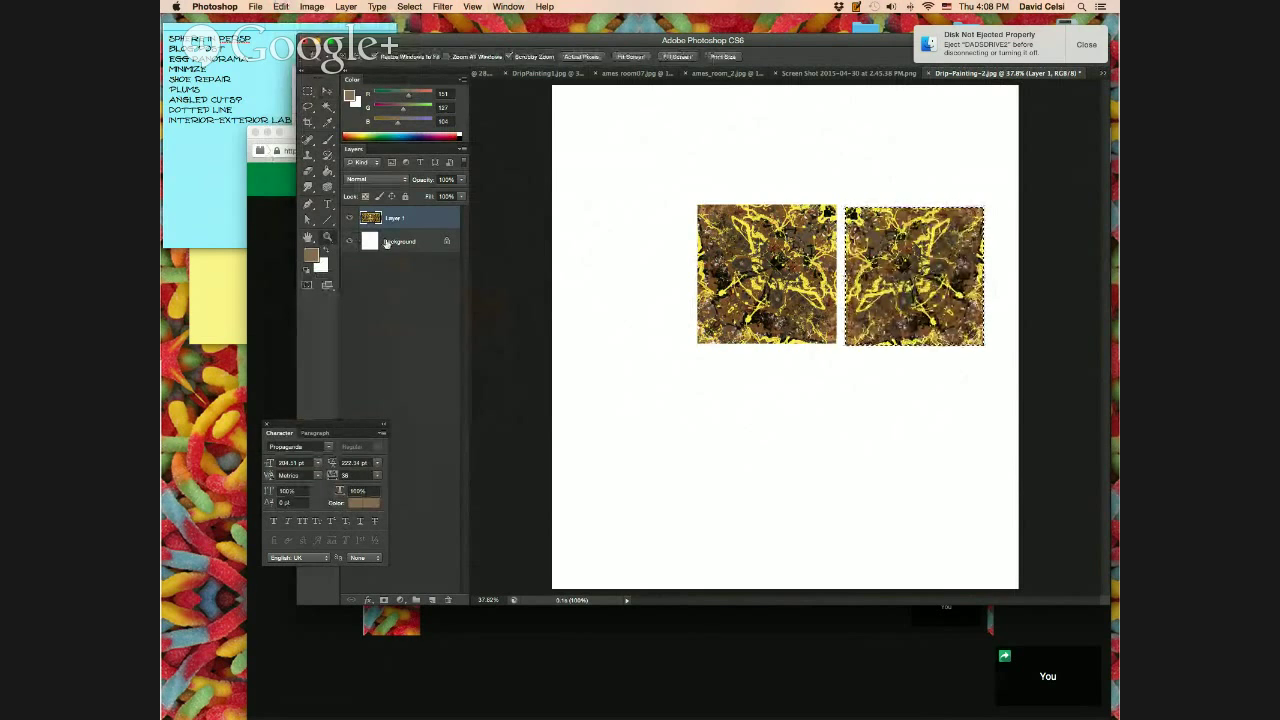
{"action": "left_click", "coordinate": [880, 285]}
{"action": "left_click", "coordinate": [889, 294]}
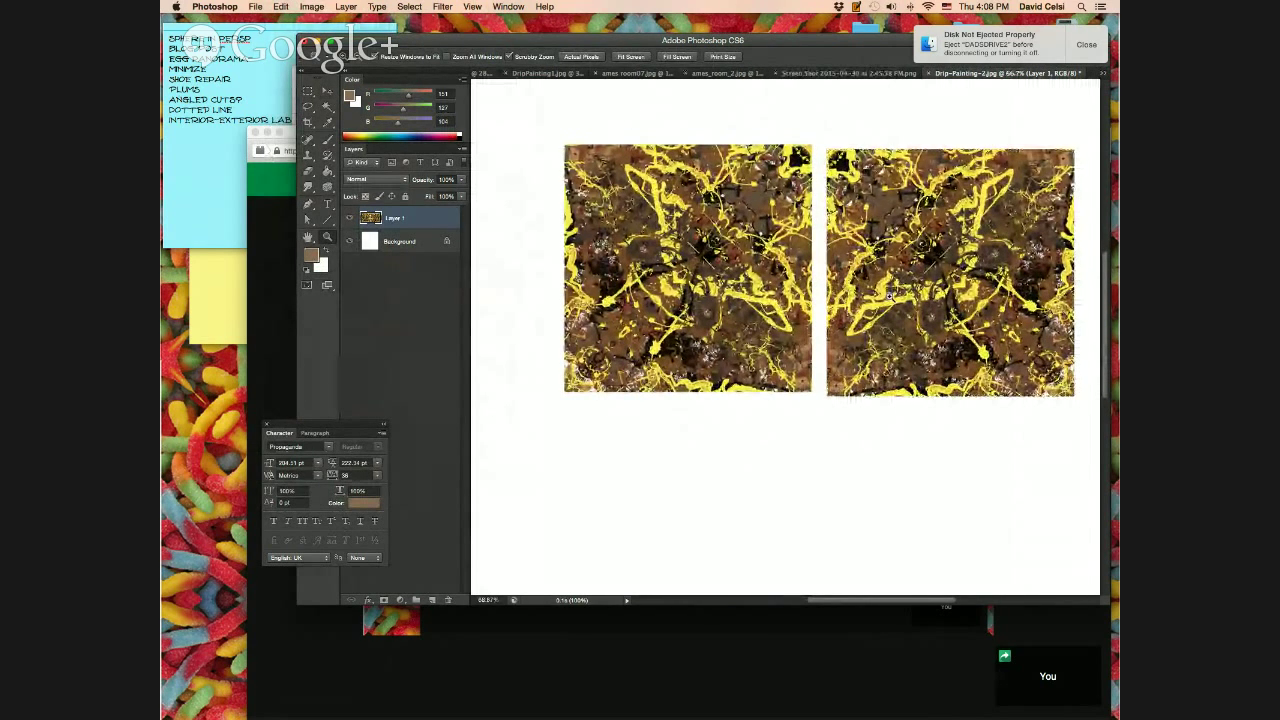
{"action": "left_click", "coordinate": [889, 294]}
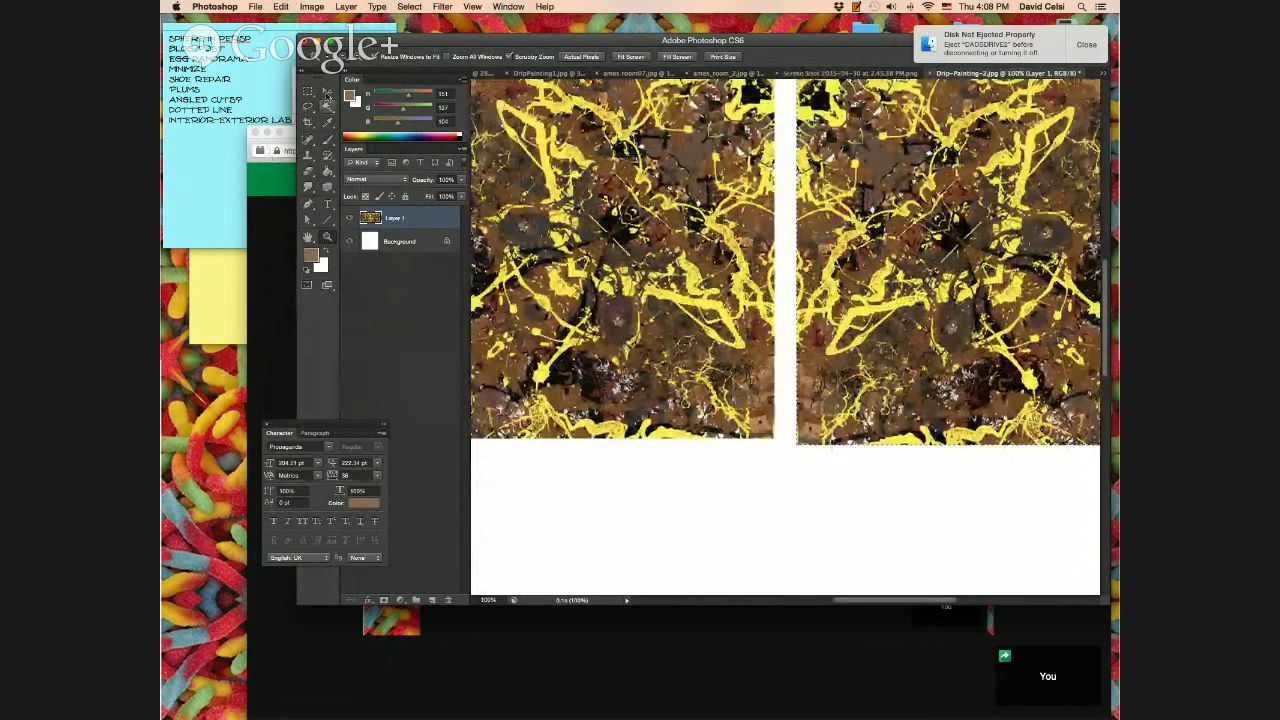
{"action": "left_click", "coordinate": [327, 92]}
{"action": "left_click_drag", "start_coordinate": [925, 164], "coordinate": [905, 160]}
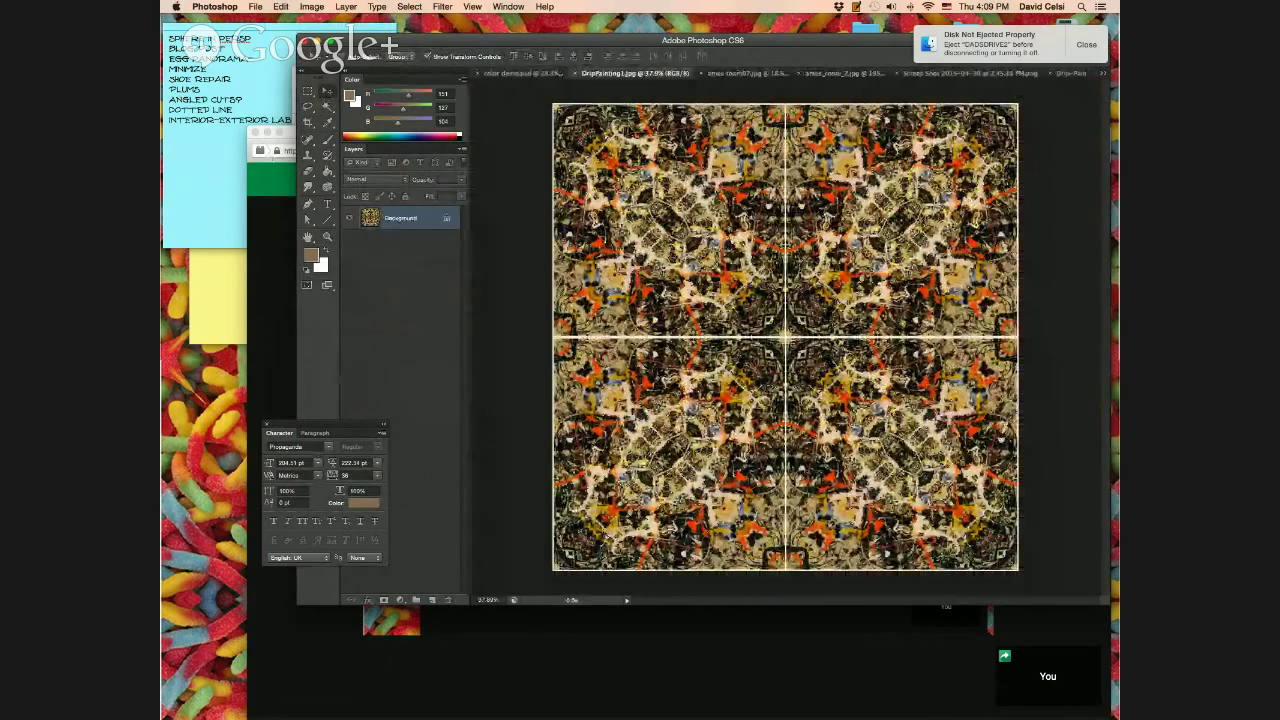
{"action": "left_click", "coordinate": [552, 74]}
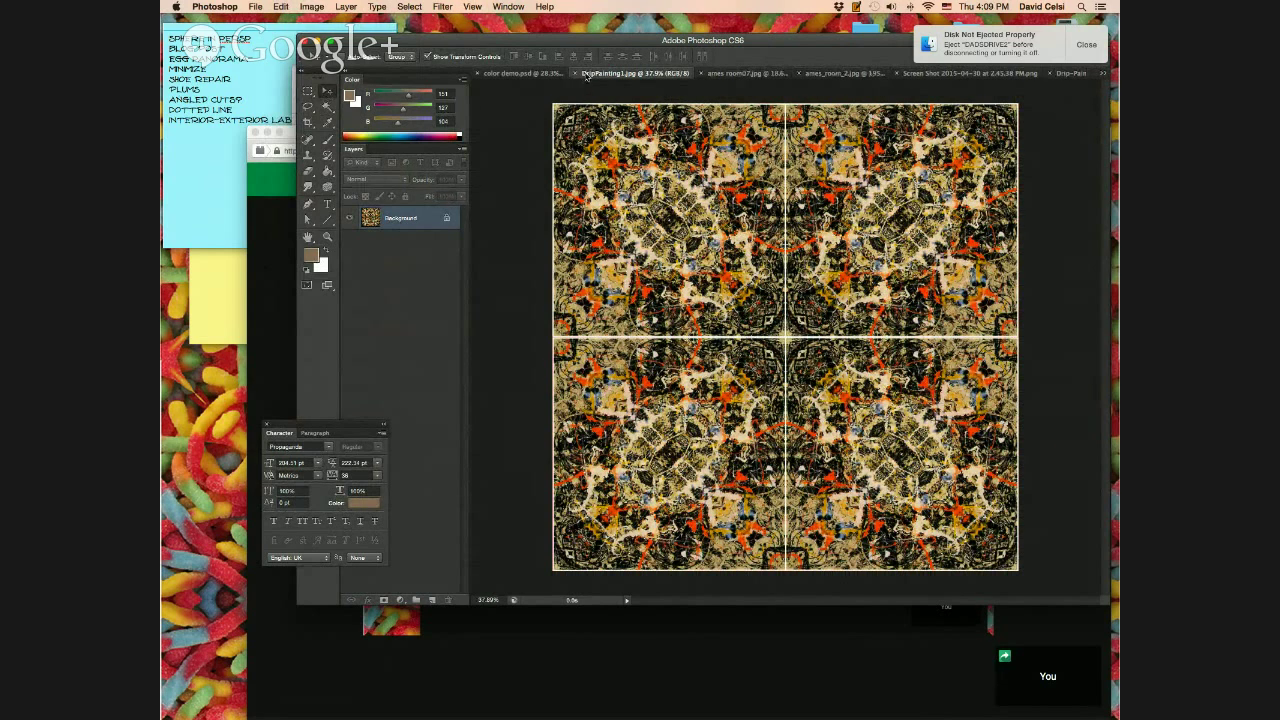
{"action": "left_click", "coordinate": [1070, 73]}
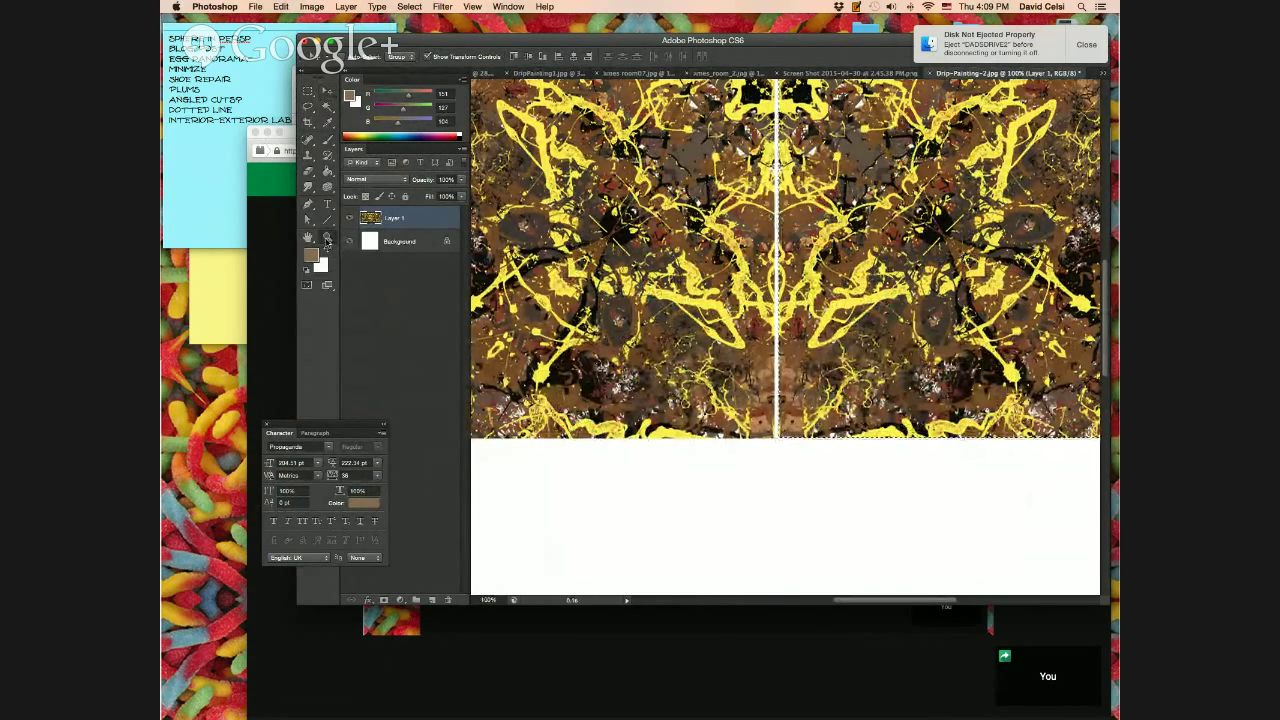
Zoom in on the seam and nudge the right tile left to narrow the gap.
{"action": "left_click", "coordinate": [326, 237]}
{"action": "left_click", "coordinate": [554, 193]}
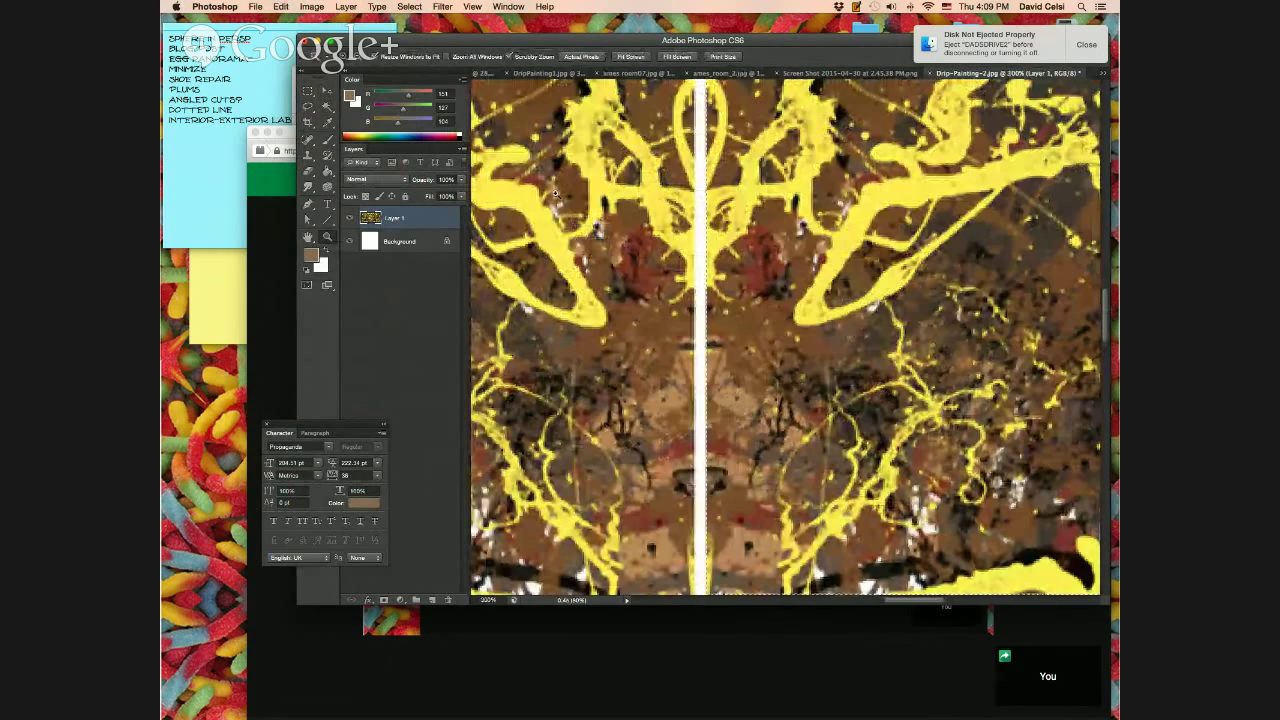
{"action": "key", "text": "v"}
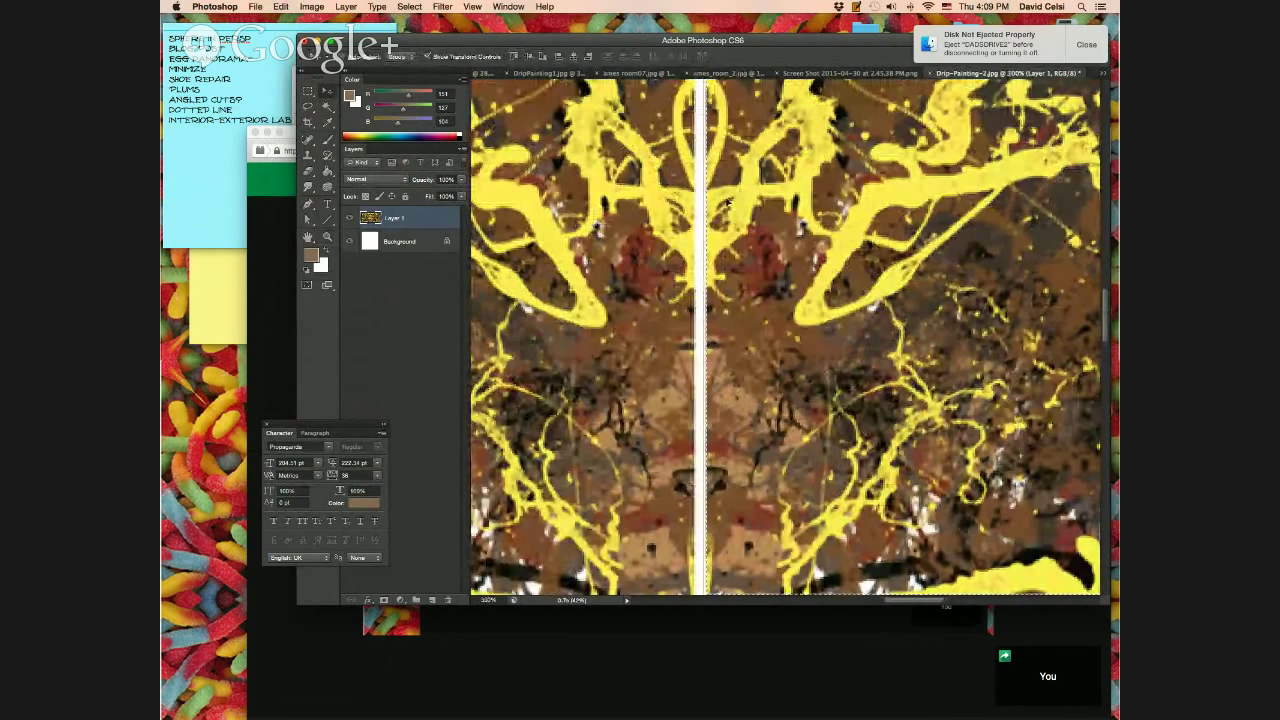
{"action": "left_click_drag", "start_coordinate": [727, 203], "coordinate": [712, 204]}
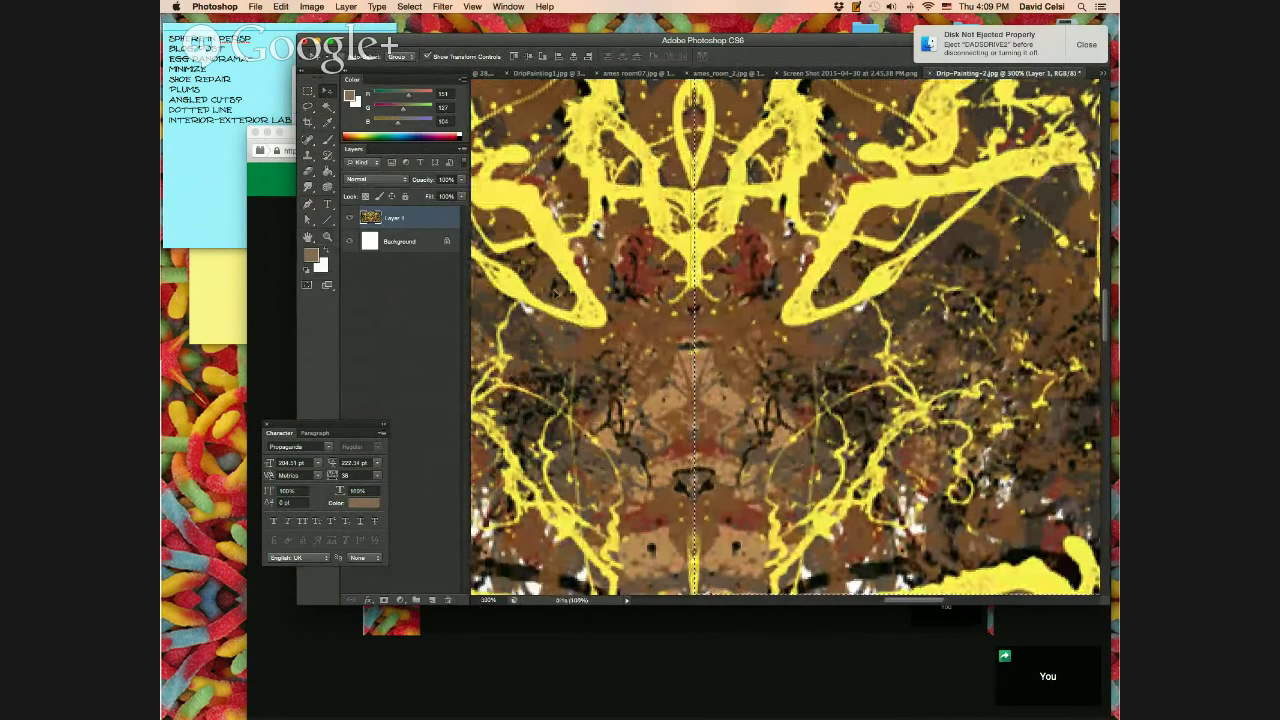
At 600% zoom, nudge the tile to close the last gap, then fit the document to the window.
{"action": "scroll", "coordinate": [617, 397], "scroll_direction": "down", "scroll_amount": 5}
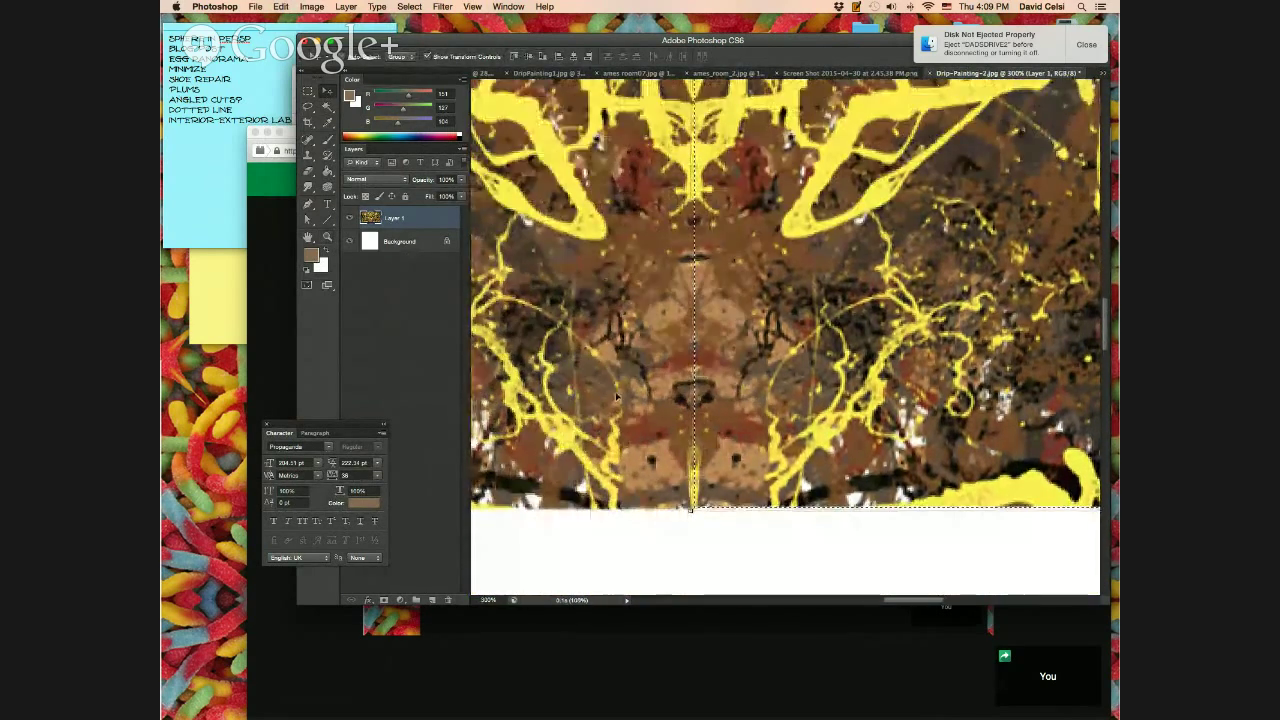
{"action": "left_click", "coordinate": [327, 237]}
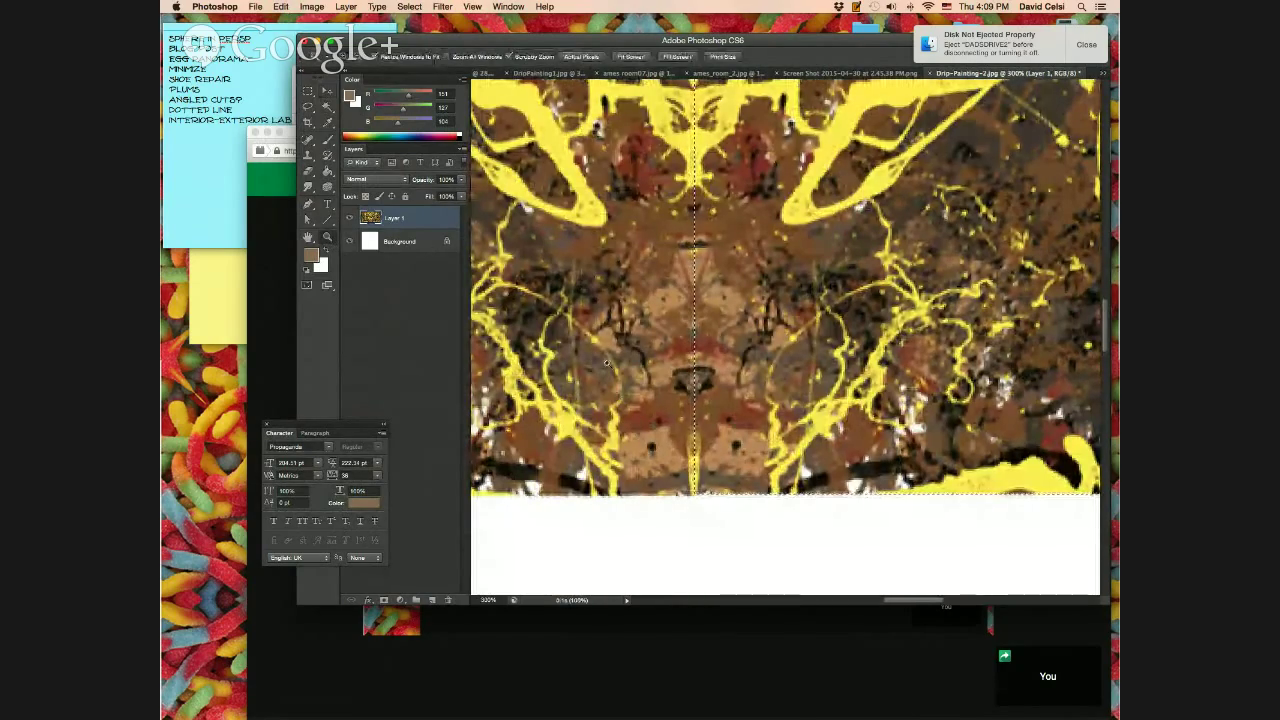
{"action": "left_click", "coordinate": [755, 479]}
{"action": "left_click", "coordinate": [755, 479]}
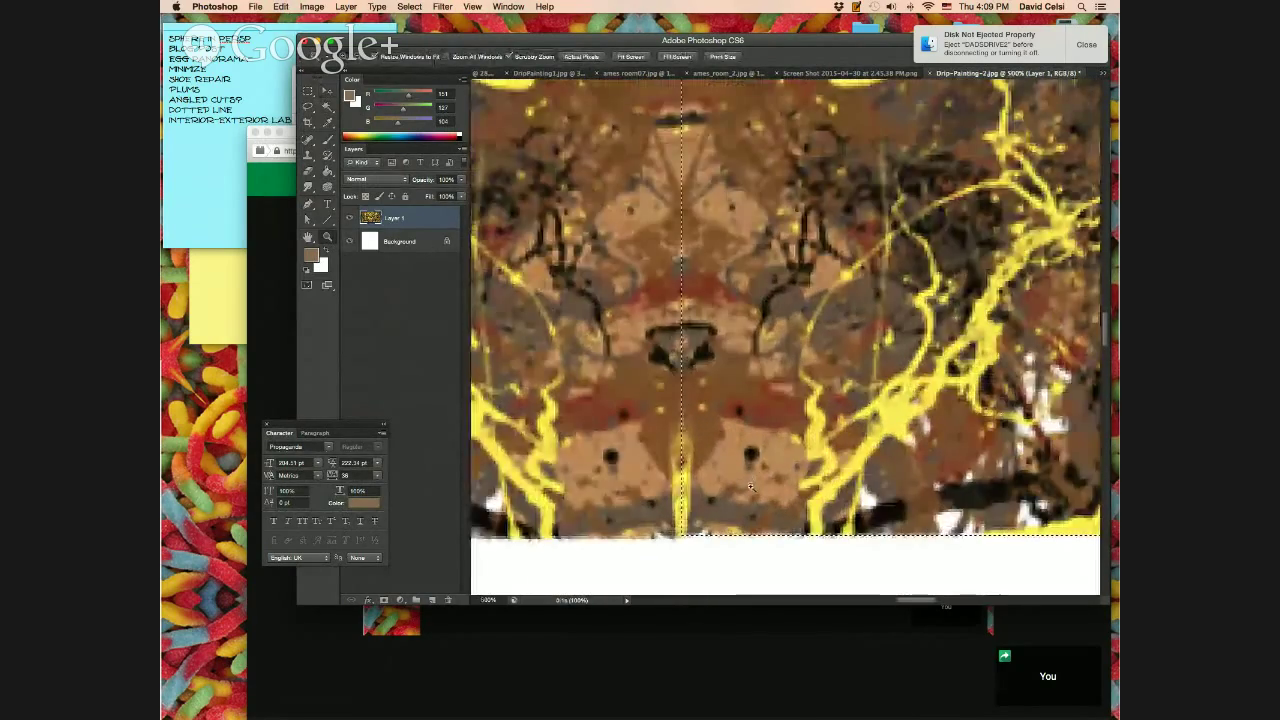
{"action": "left_click", "coordinate": [755, 479]}
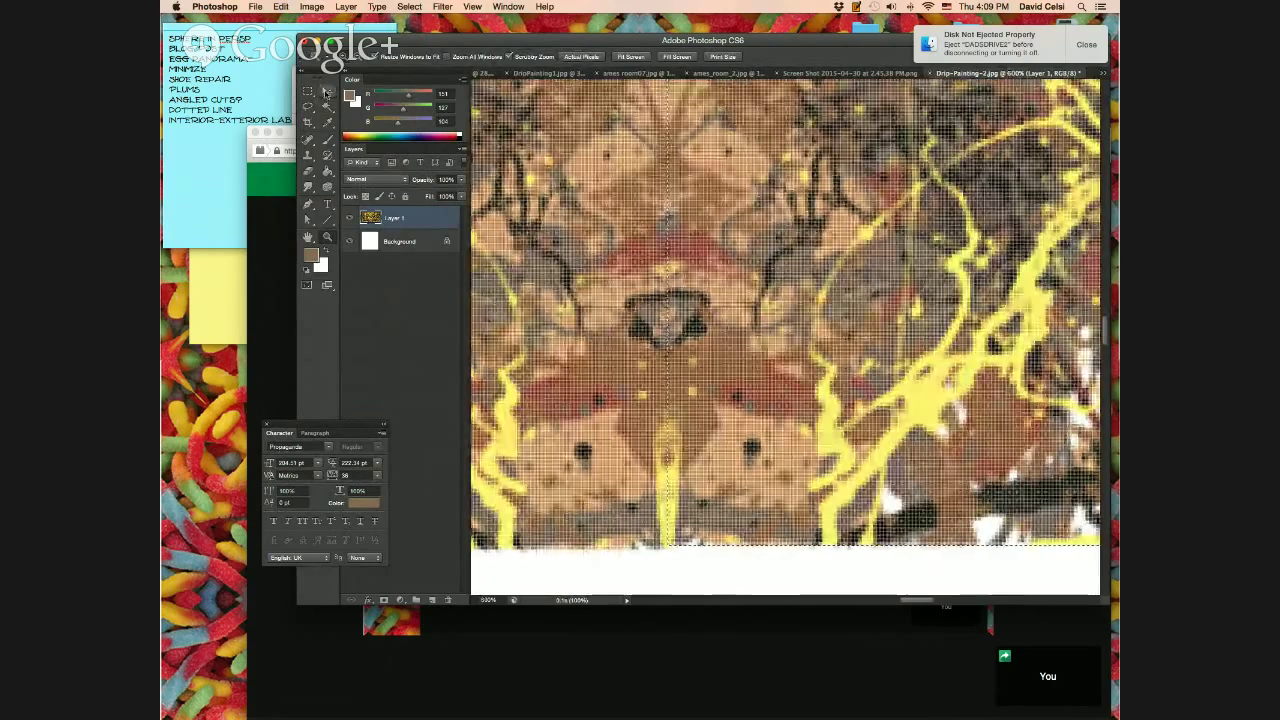
{"action": "left_click", "coordinate": [328, 93]}
{"action": "left_click_drag", "start_coordinate": [714, 326], "coordinate": [716, 329]}
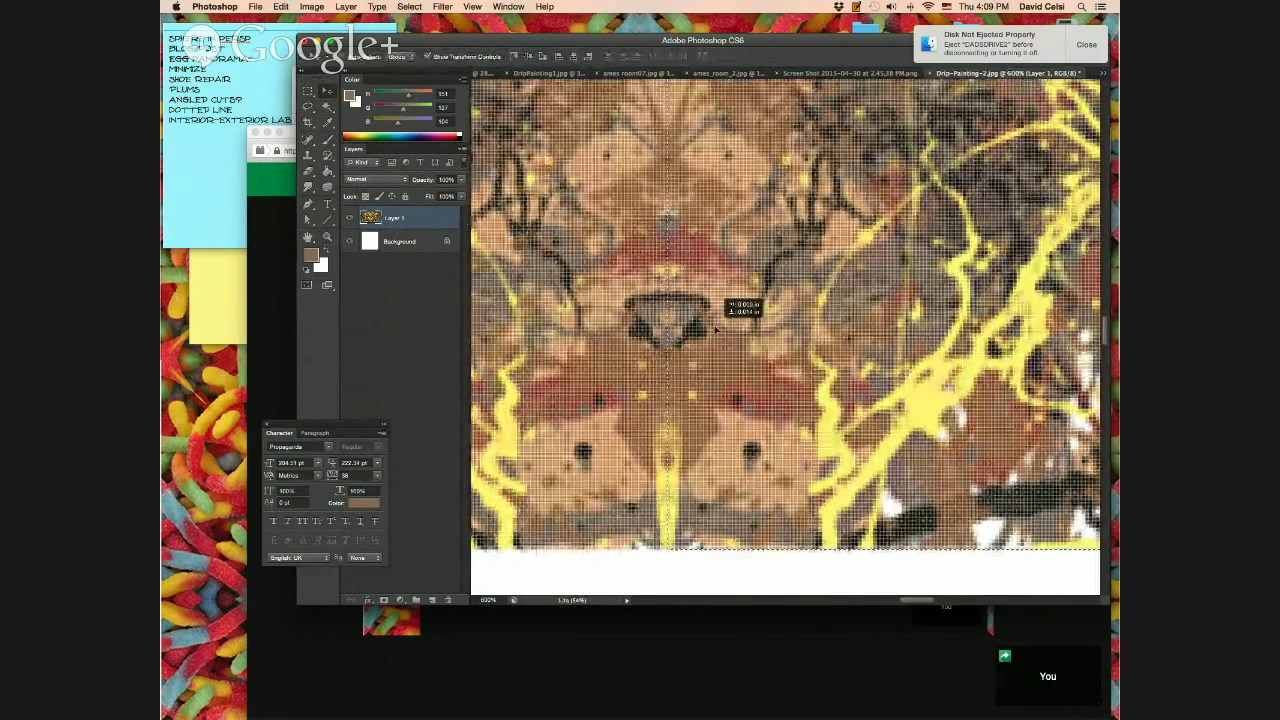
{"action": "key", "text": "super+minus"}
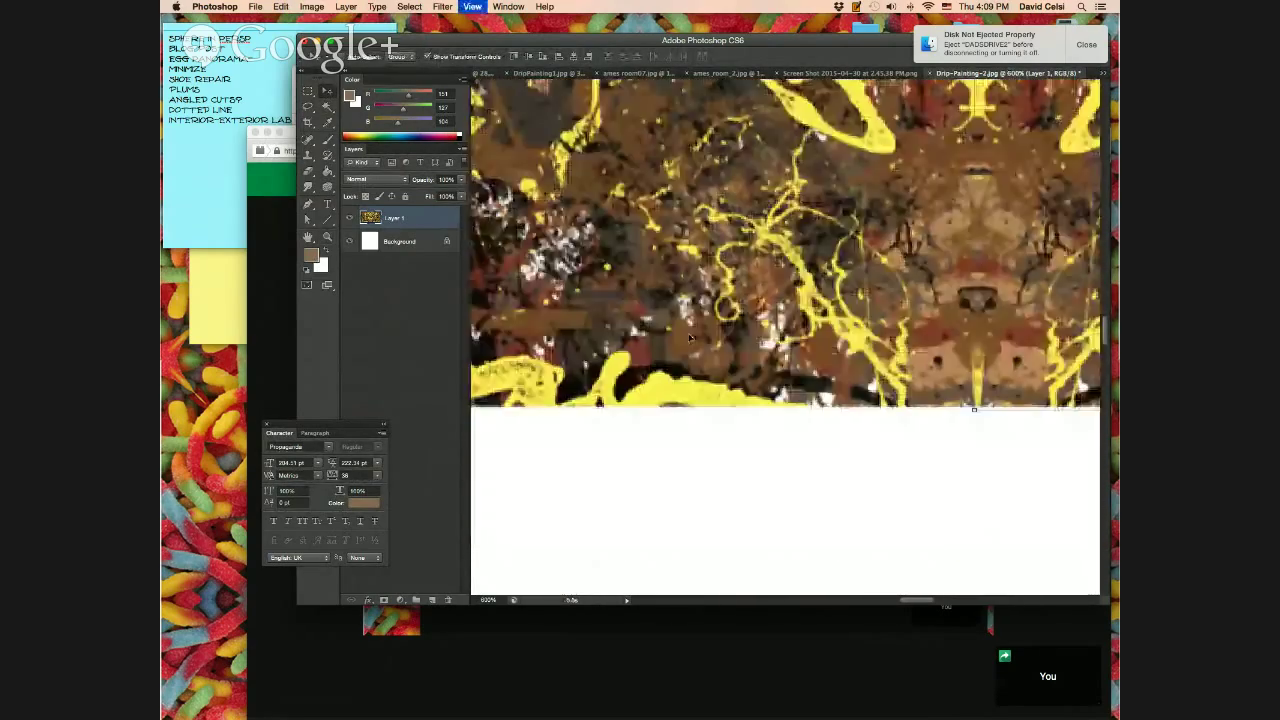
{"action": "key", "text": "super+0"}
Marquee-select the joined two-tile strip and Alt-drag a copy directly below it.
{"action": "key", "text": "super+d"}
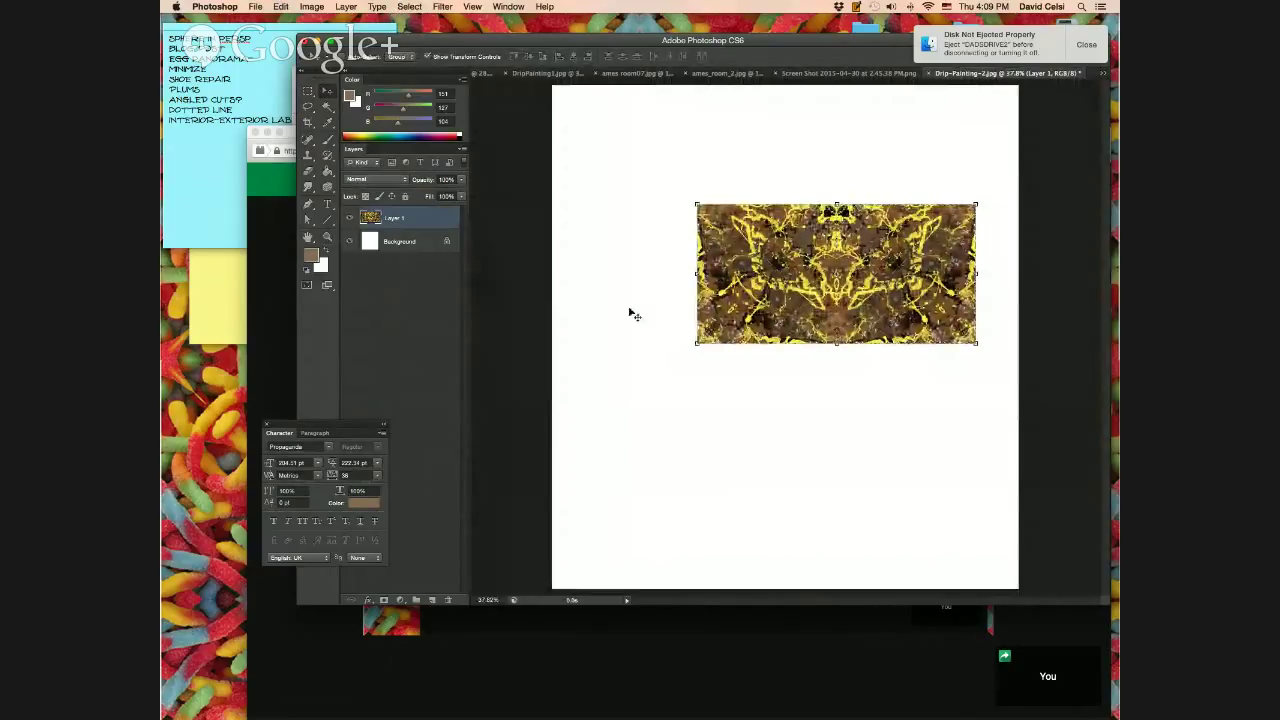
{"action": "left_click", "coordinate": [307, 92]}
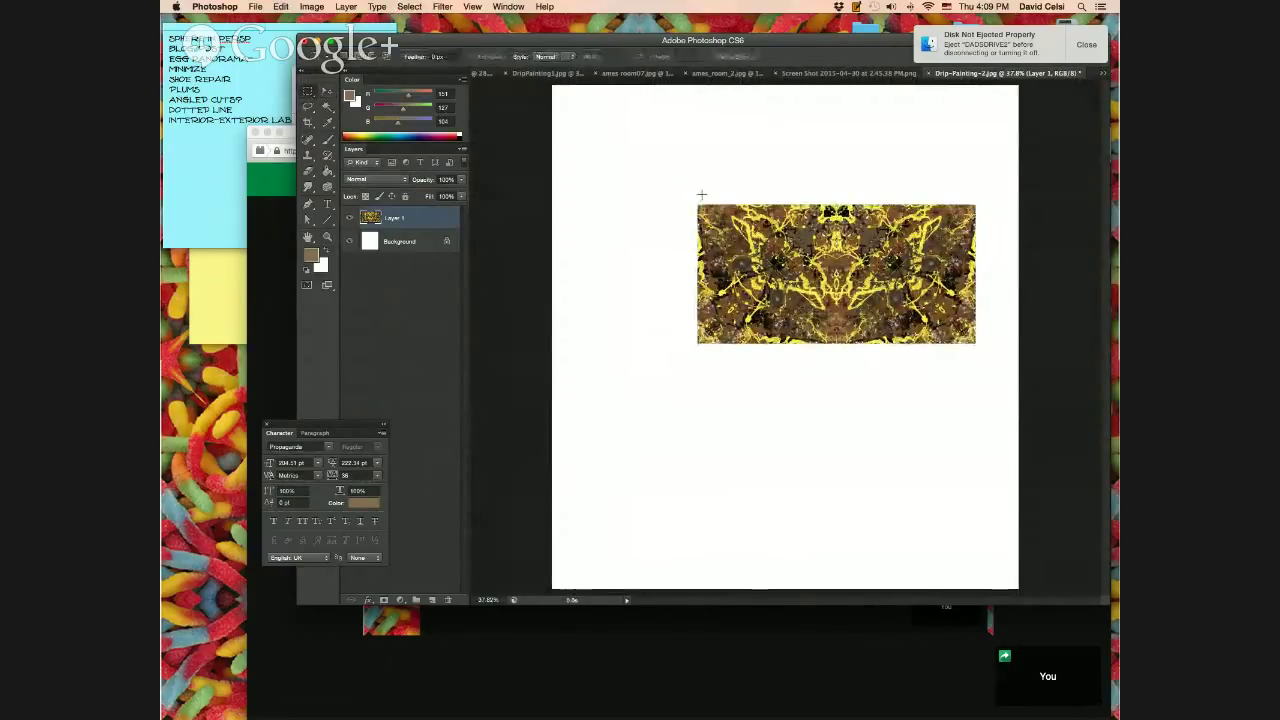
{"action": "left_click_drag", "start_coordinate": [686, 198], "coordinate": [1000, 353]}
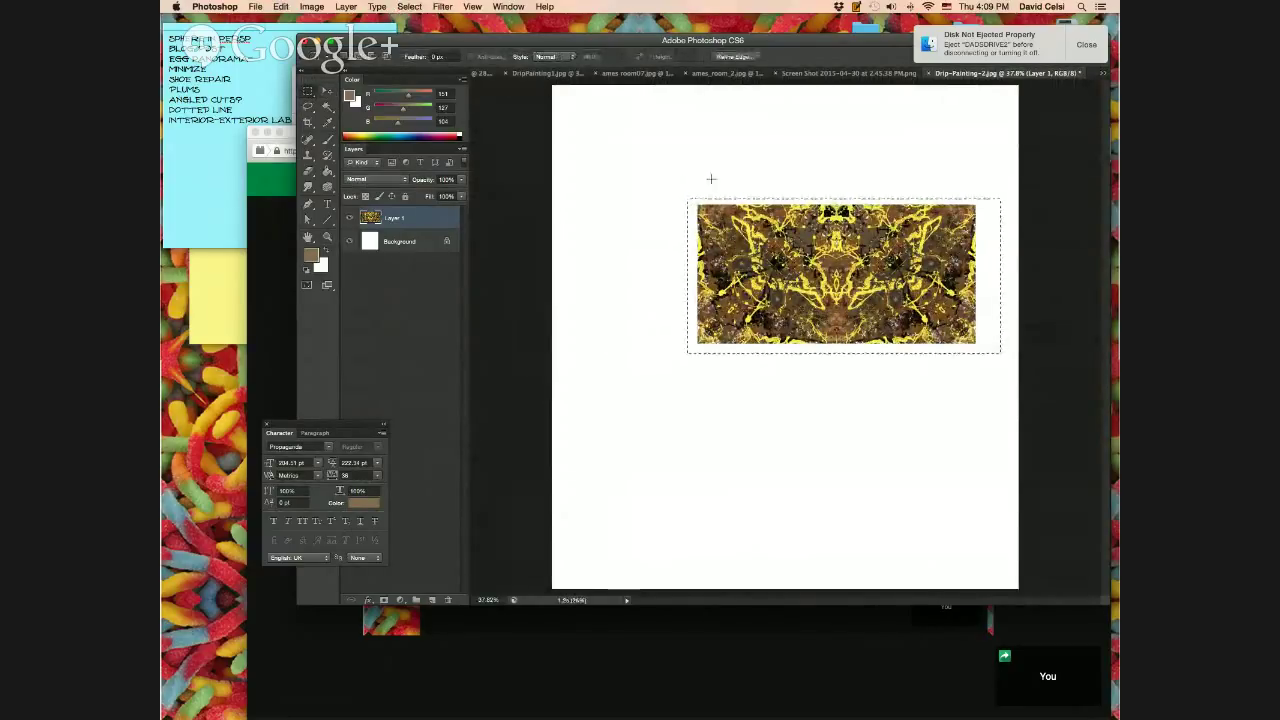
{"action": "left_click", "coordinate": [329, 94]}
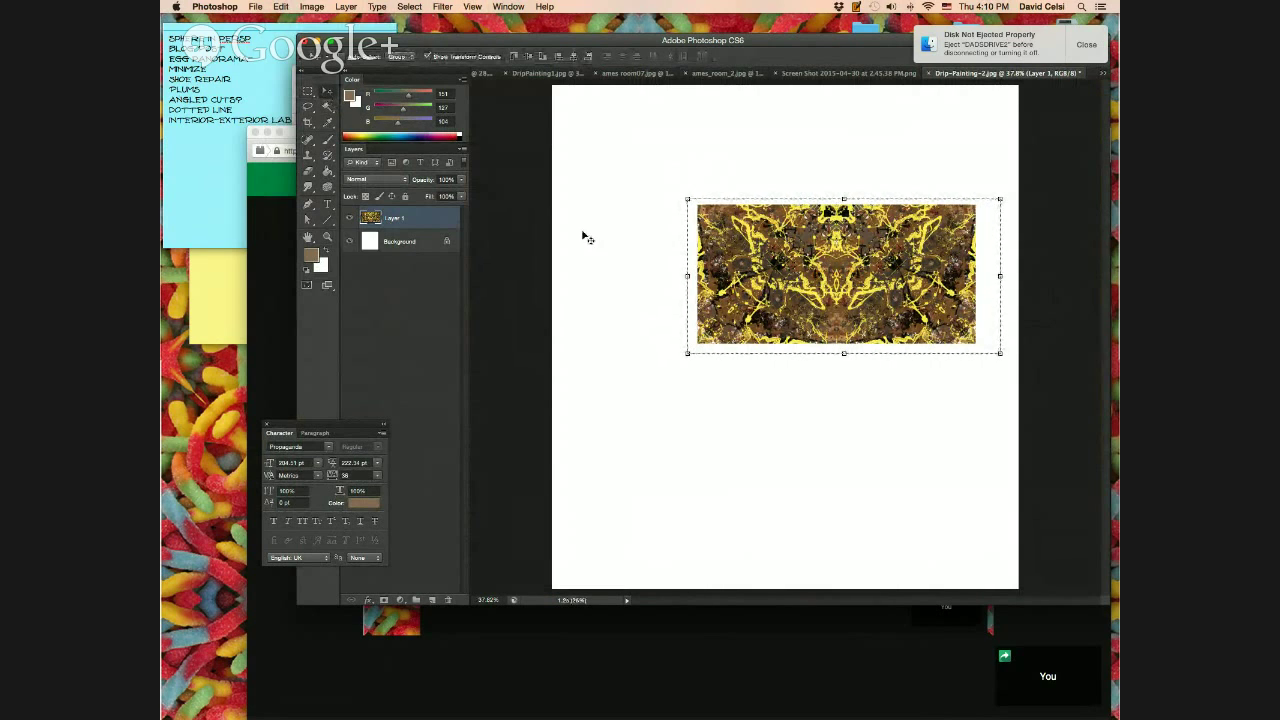
{"action": "left_click_drag", "start_coordinate": [826, 316], "coordinate": [827, 472]}
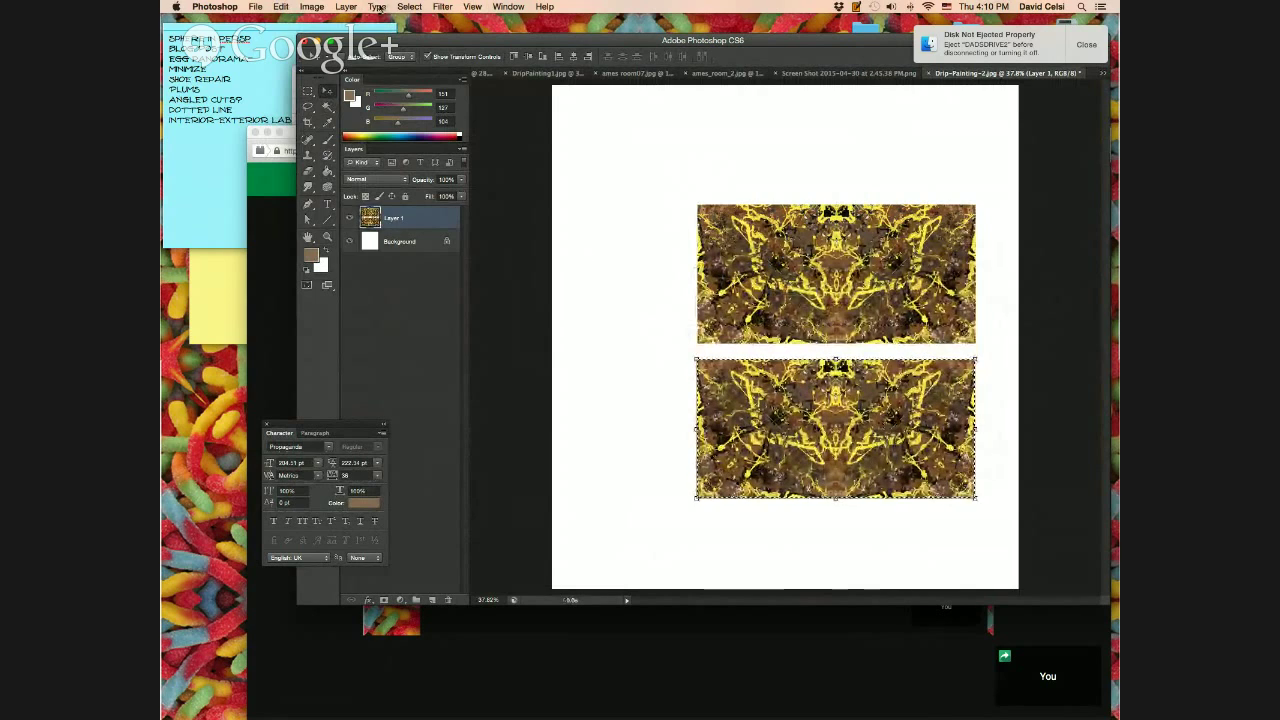
Flip the duplicated lower strip vertically via Edit > Transform > Flip Vertical.
{"action": "left_click", "coordinate": [281, 7]}
{"action": "mouse_move", "coordinate": [342, 274]}
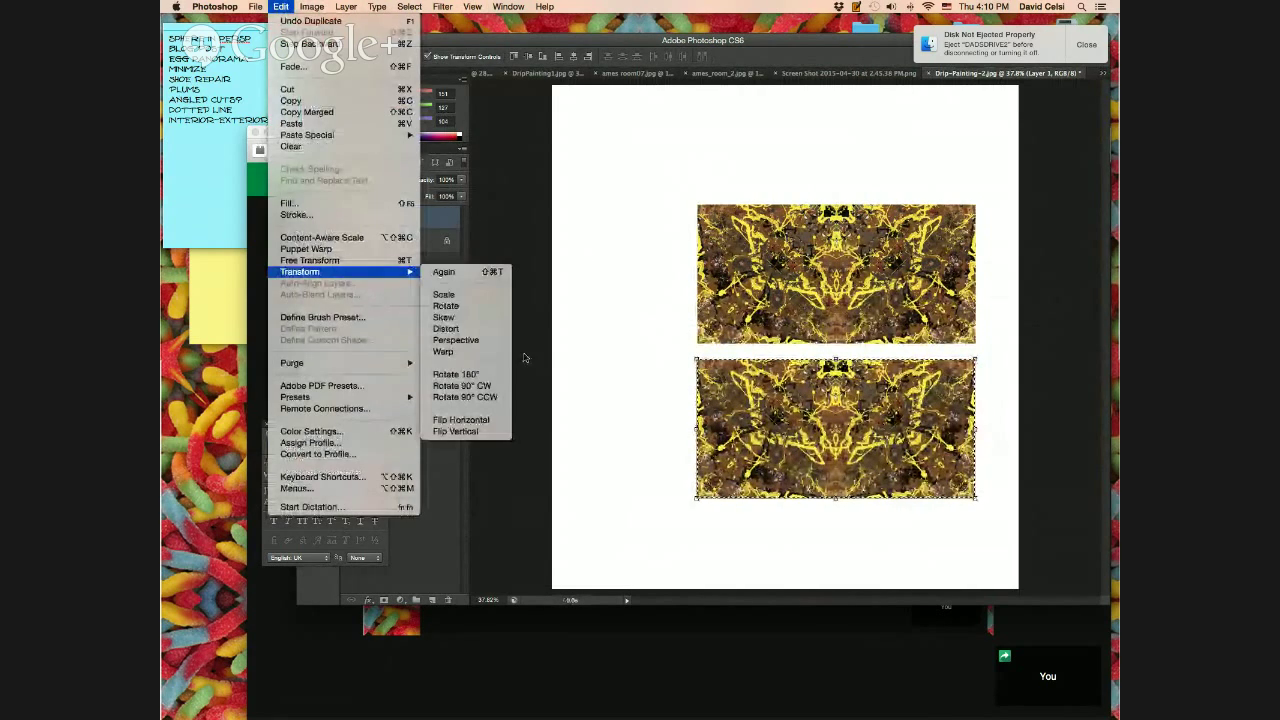
{"action": "left_click", "coordinate": [458, 431]}
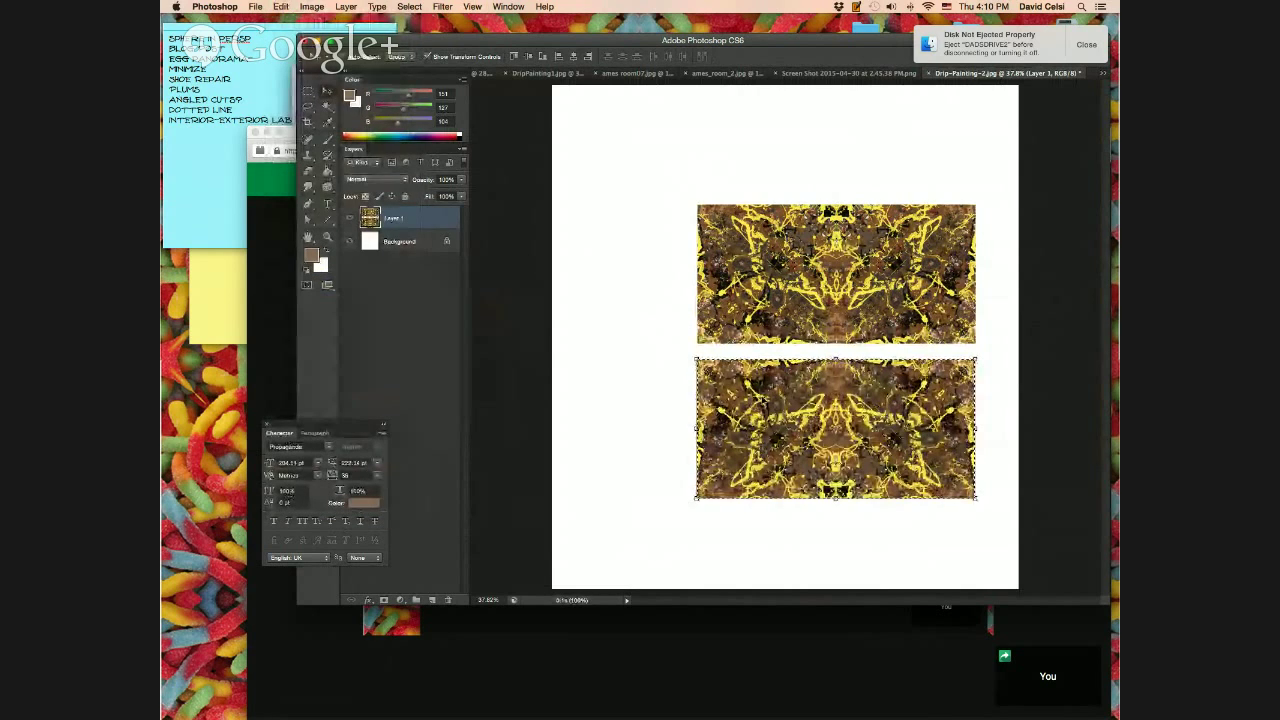
Zoom in, cancel the free transform with Don't Apply, and move the lower strip up closer to the top one.
{"action": "key", "text": "z"}
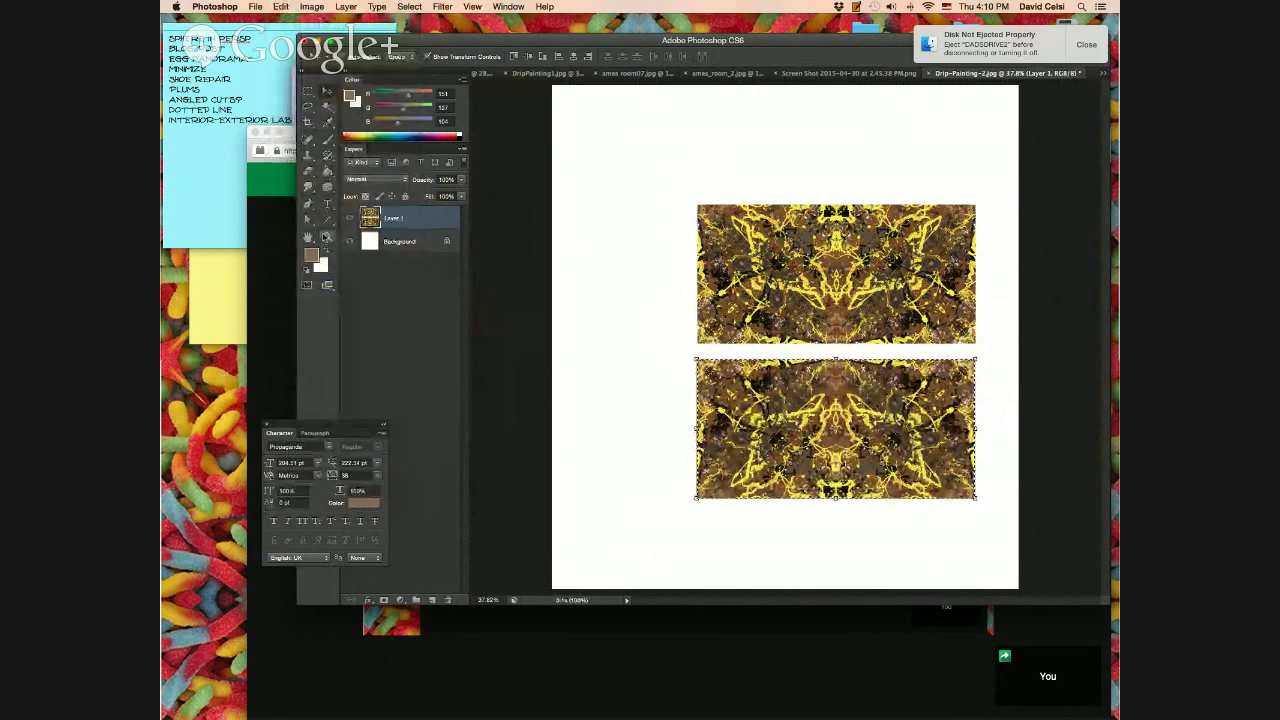
{"action": "left_click", "coordinate": [781, 325]}
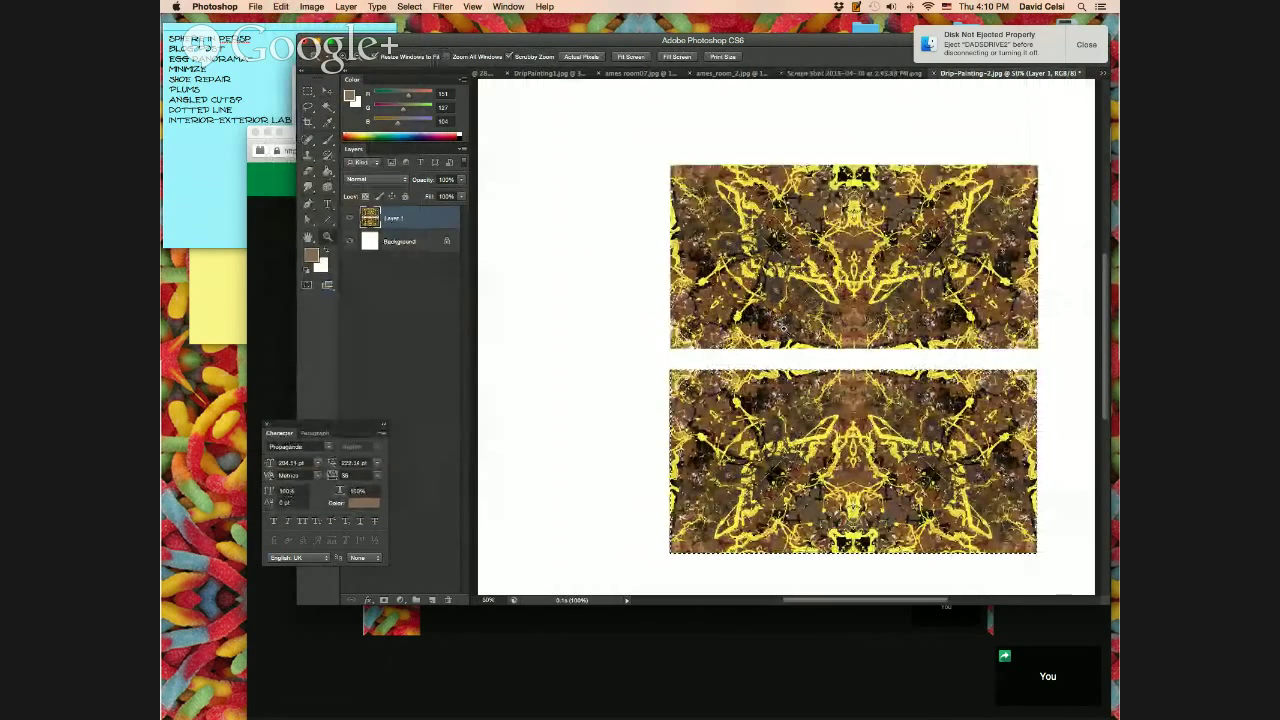
{"action": "left_click_drag", "start_coordinate": [781, 325], "coordinate": [826, 380]}
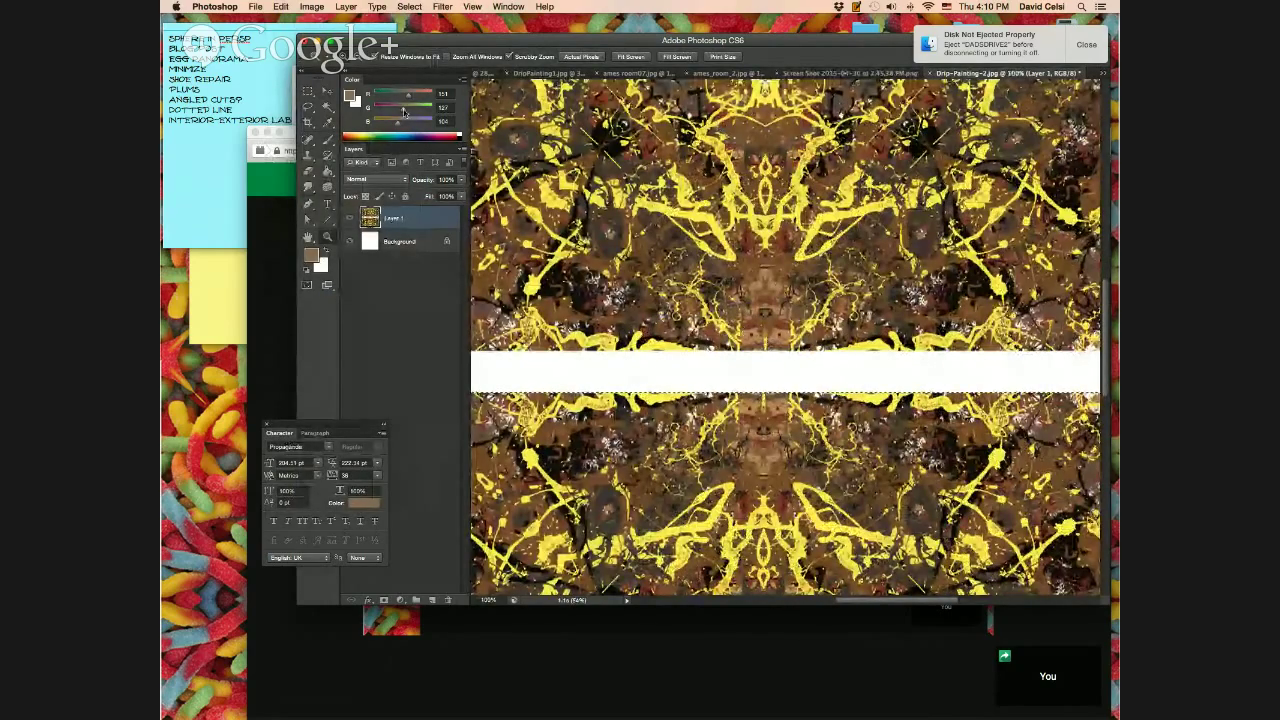
{"action": "key", "text": "super+t"}
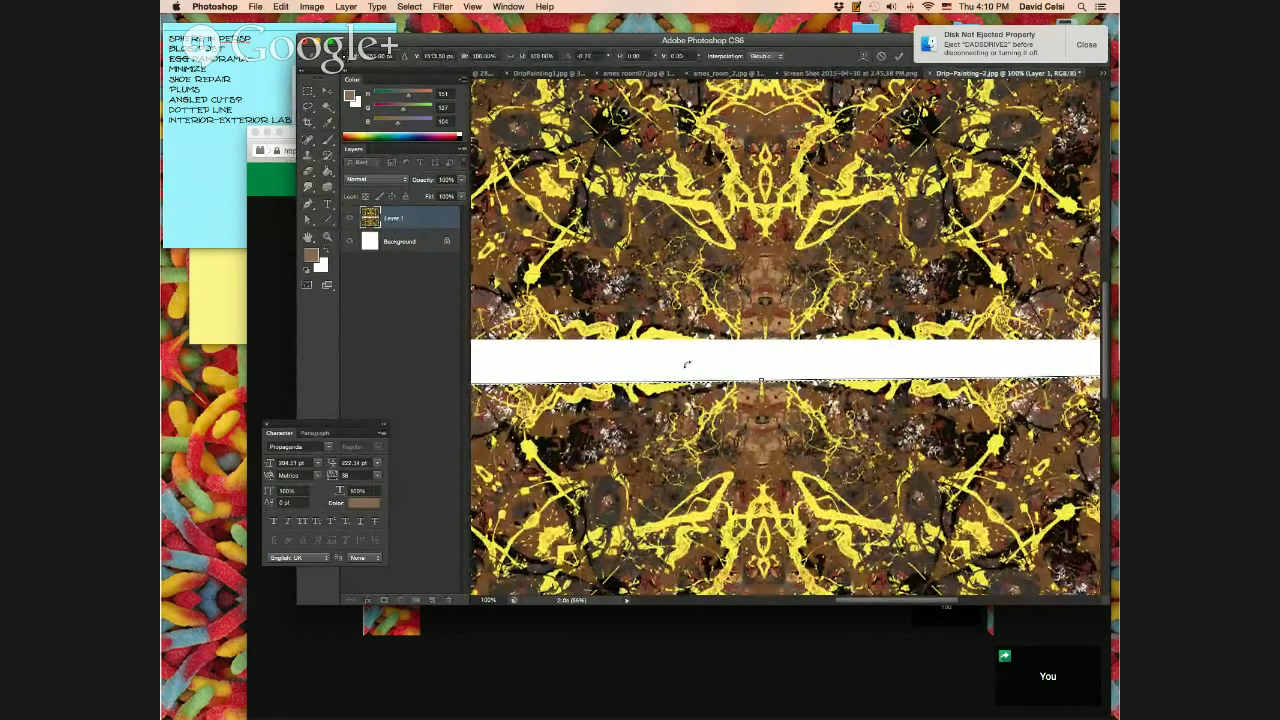
{"action": "key", "text": "m"}
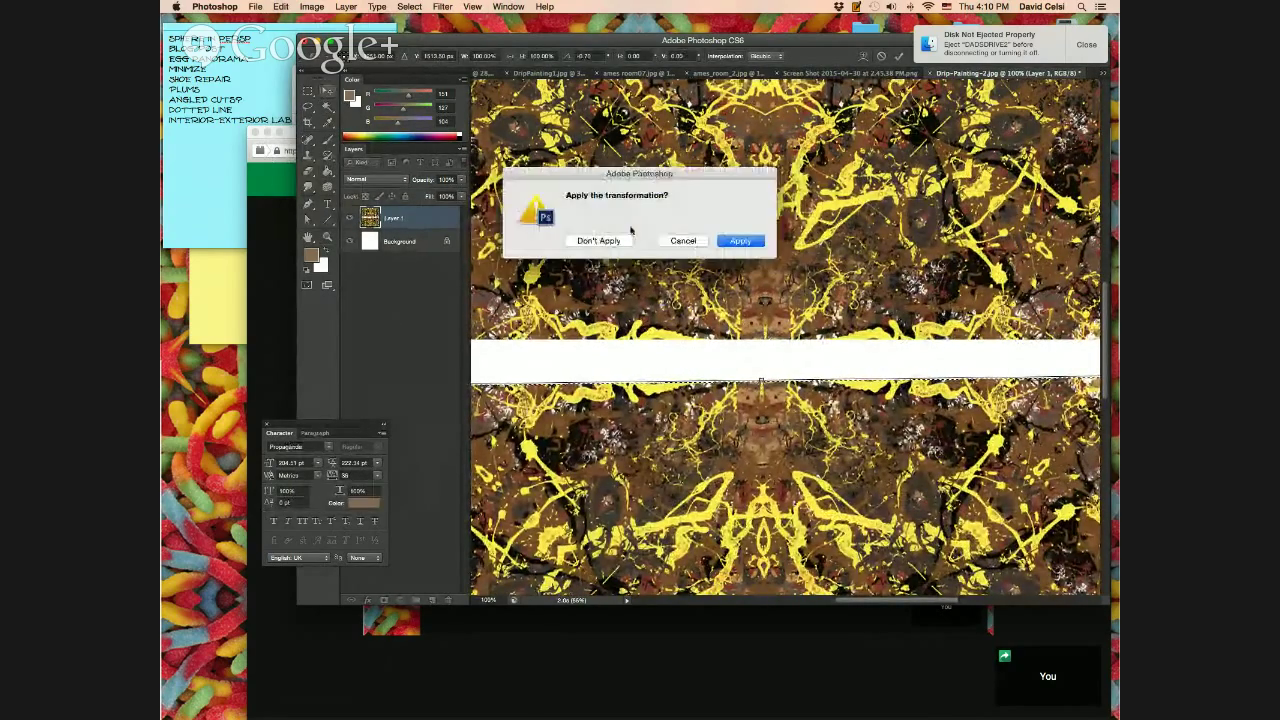
{"action": "left_click", "coordinate": [605, 240]}
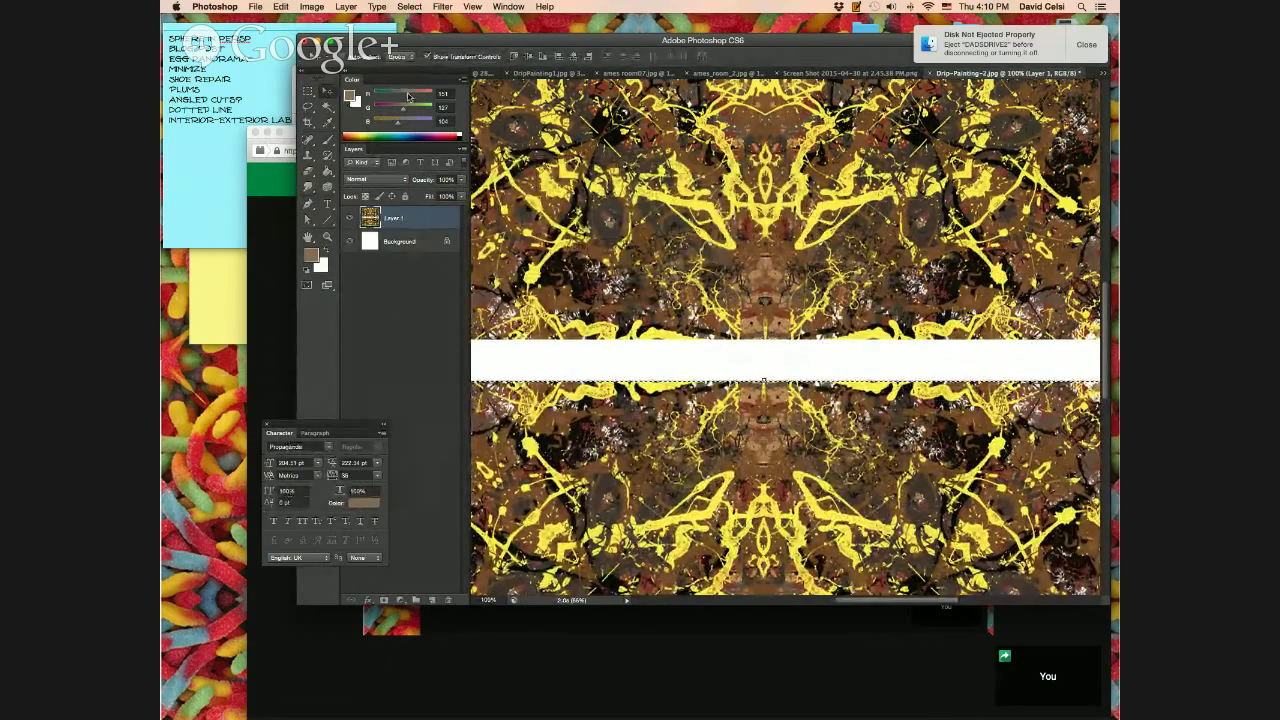
{"action": "left_click_drag", "start_coordinate": [657, 382], "coordinate": [657, 356]}
{"action": "key", "text": "z"}
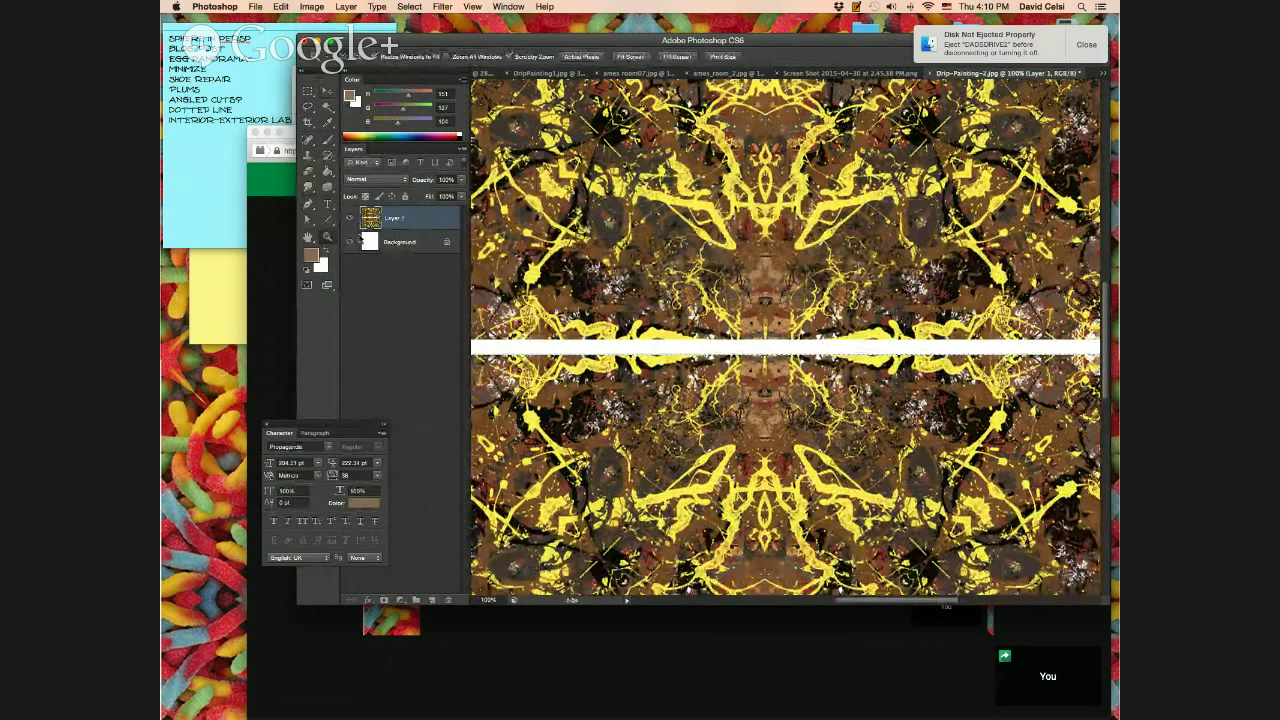
Zoom in on the white band and drag the flipped lower tile up toward the top tile.
{"action": "left_click_drag", "start_coordinate": [695, 326], "coordinate": [757, 325]}
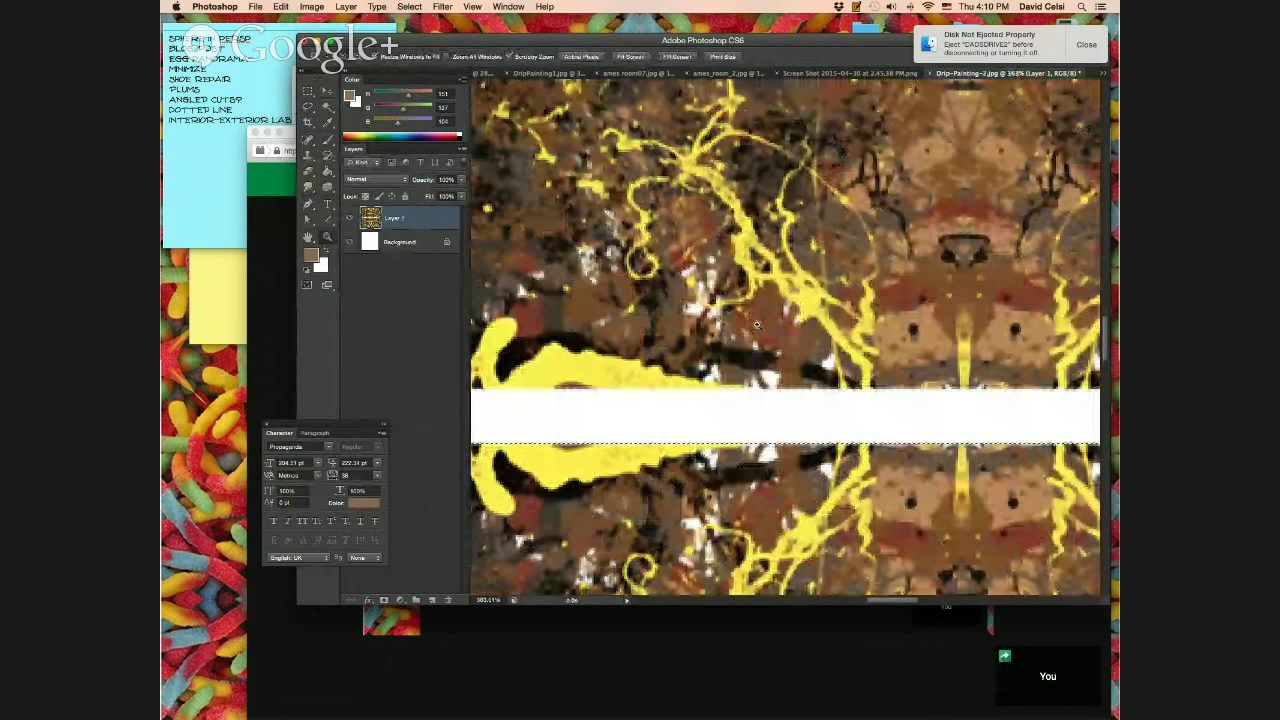
{"action": "scroll", "coordinate": [765, 380], "scroll_direction": "right", "scroll_amount": 5}
{"action": "key", "text": "v"}
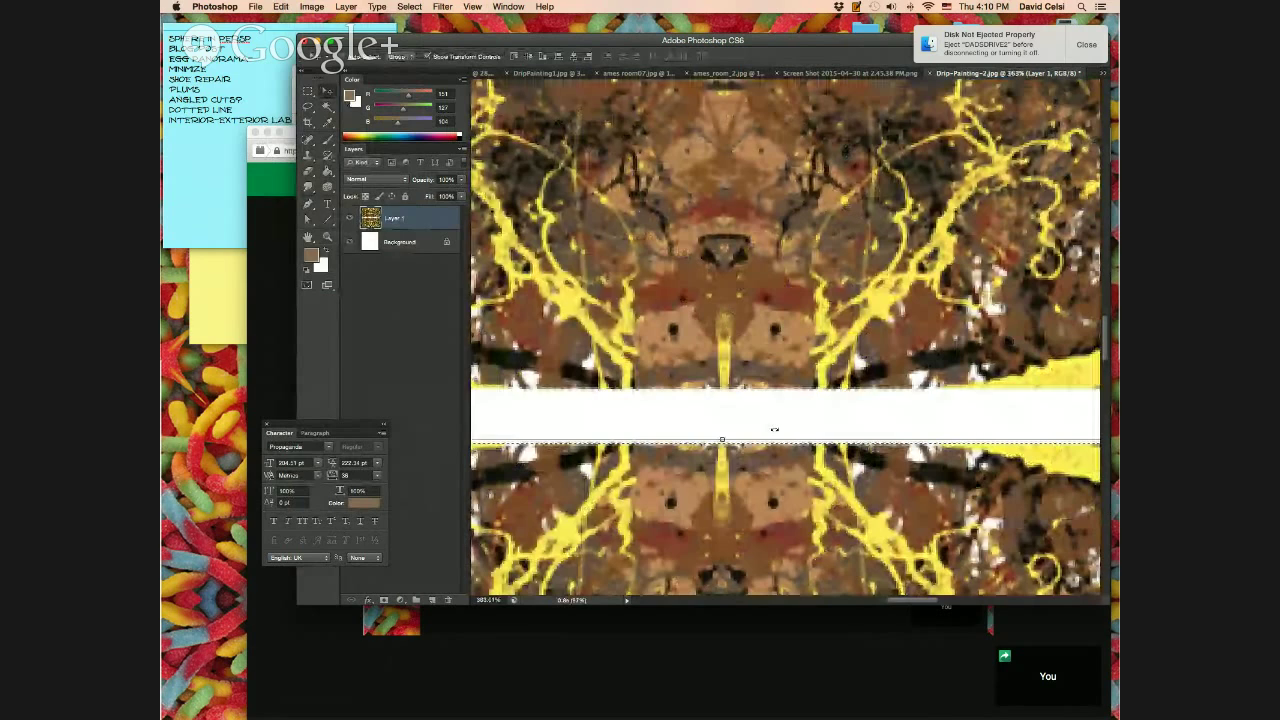
{"action": "left_click_drag", "start_coordinate": [774, 430], "coordinate": [774, 377]}
At higher zoom, nudge the lower tile up until the seam closes exactly.
{"action": "left_click", "coordinate": [328, 238]}
{"action": "left_click", "coordinate": [741, 393]}
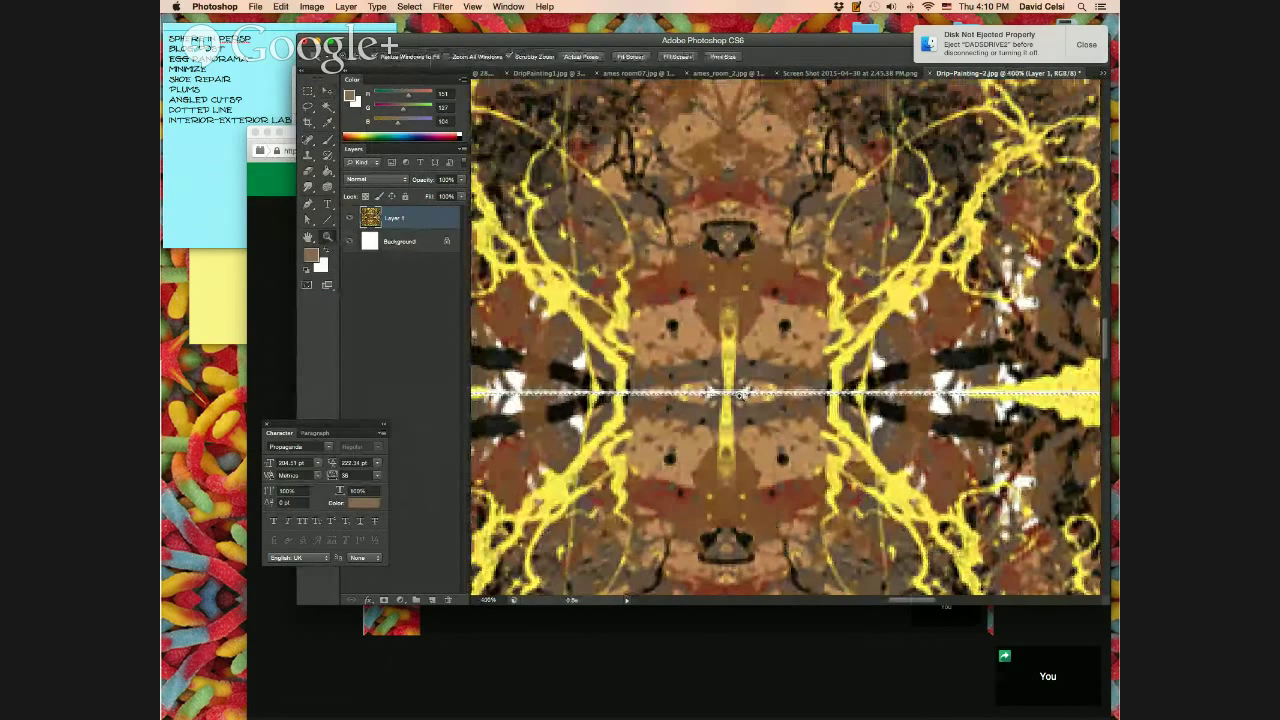
{"action": "double_click", "coordinate": [741, 393]}
{"action": "key", "text": "v"}
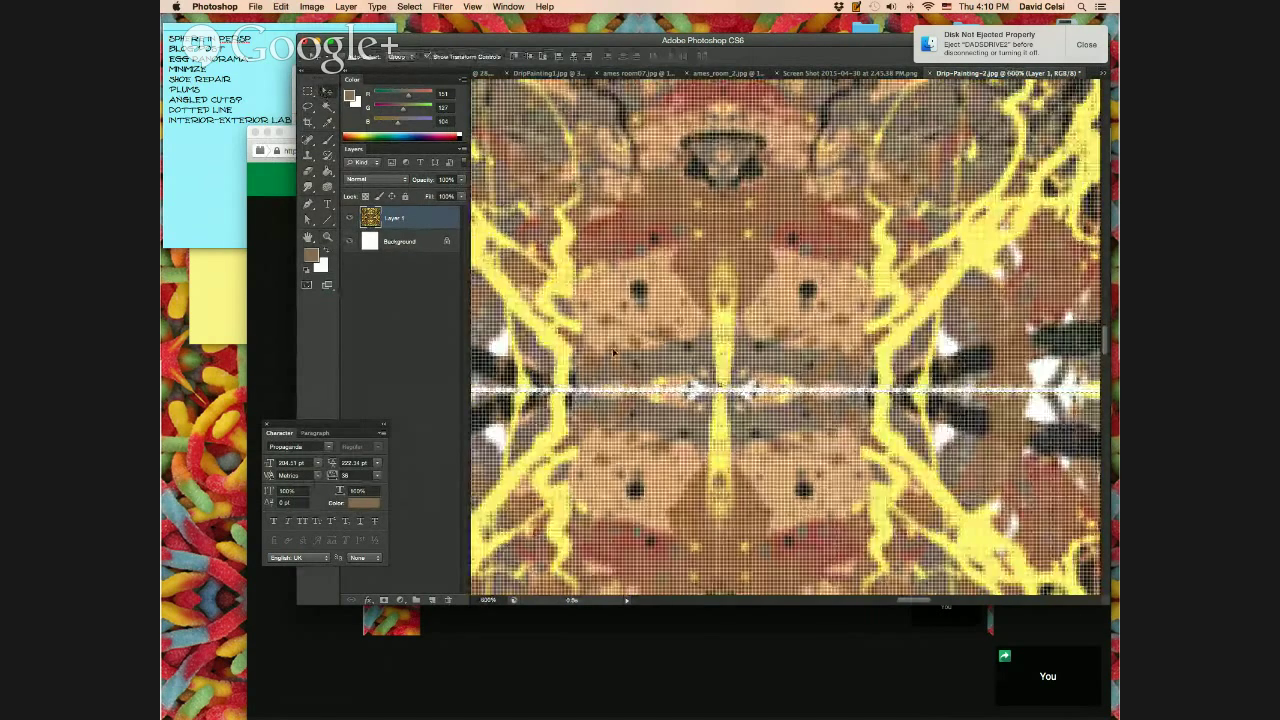
{"action": "left_click_drag", "start_coordinate": [640, 432], "coordinate": [641, 426]}
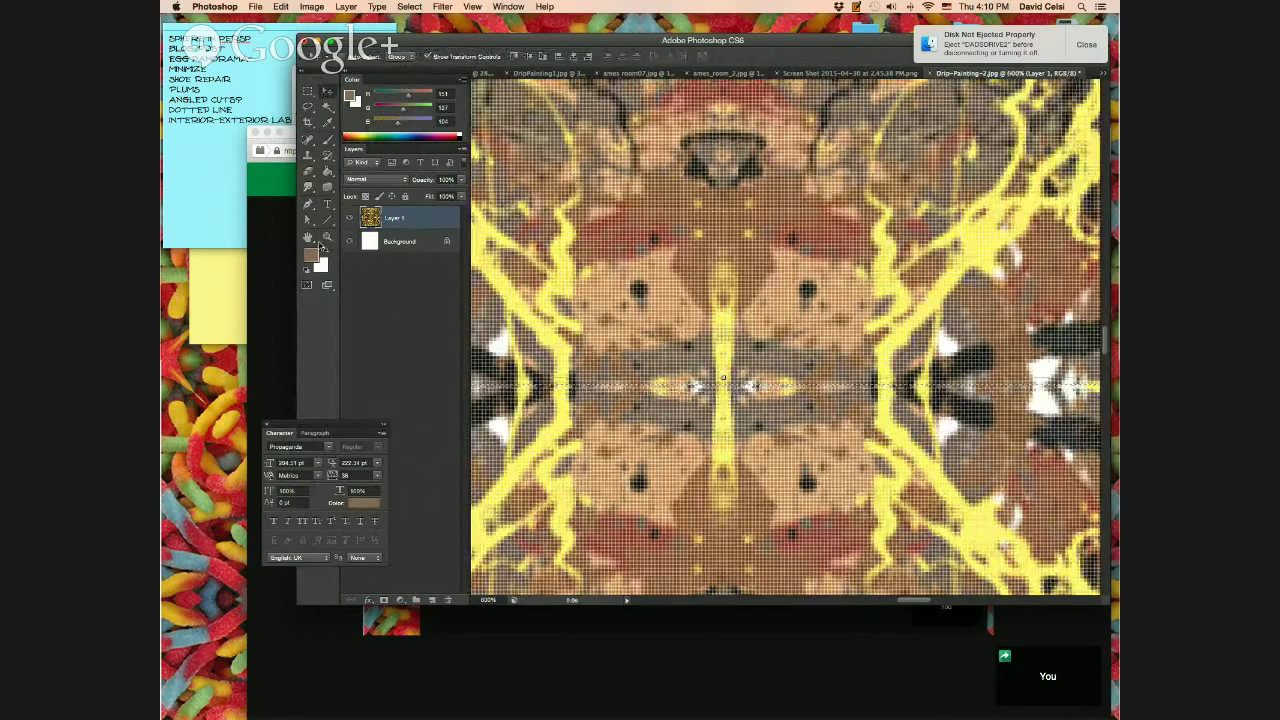
{"action": "key", "text": "z"}
{"action": "left_click_drag", "start_coordinate": [690, 300], "coordinate": [580, 301]}
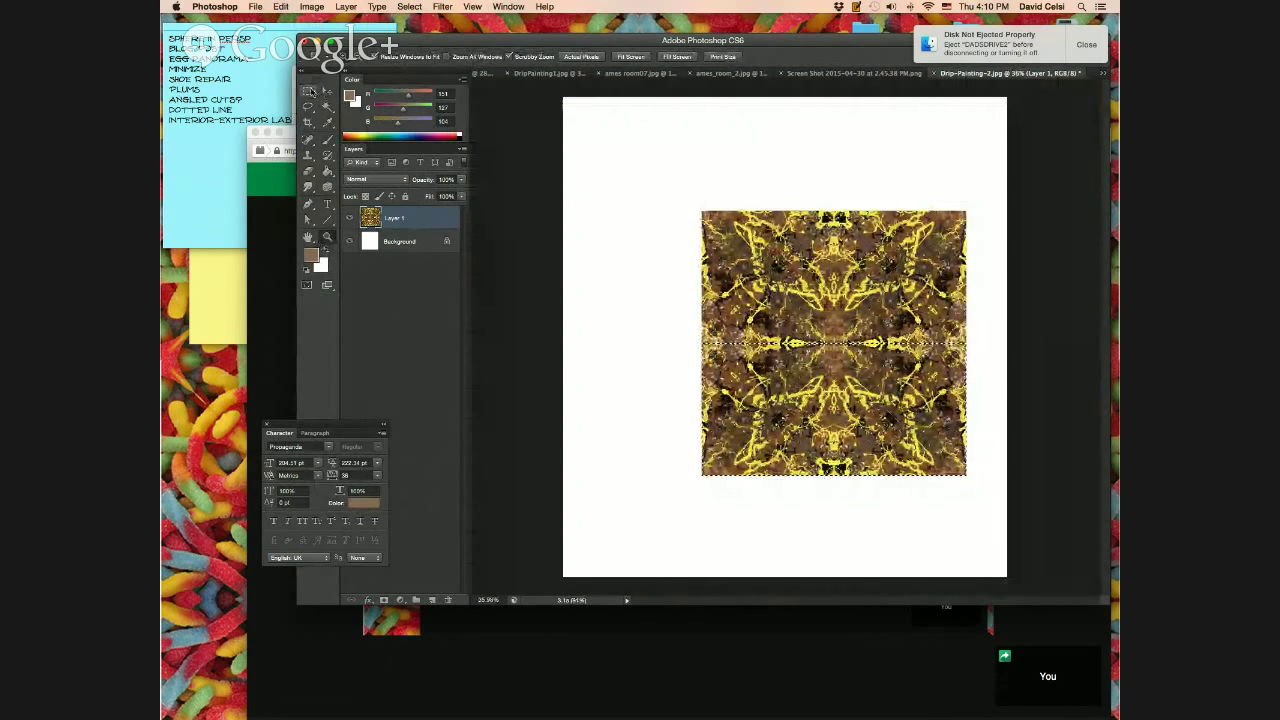
Marquee-select the square pattern, adjust the crop box around it, and confirm the crop.
{"action": "left_click", "coordinate": [309, 91]}
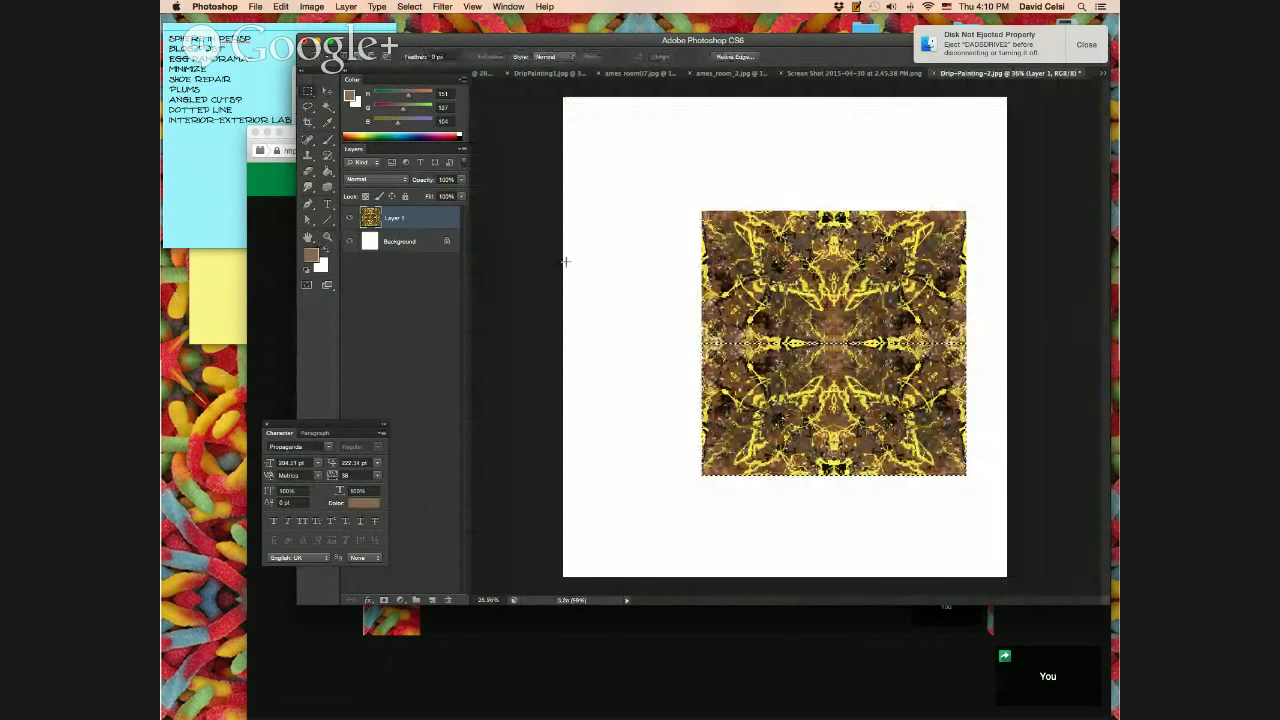
{"action": "key", "text": "super+d"}
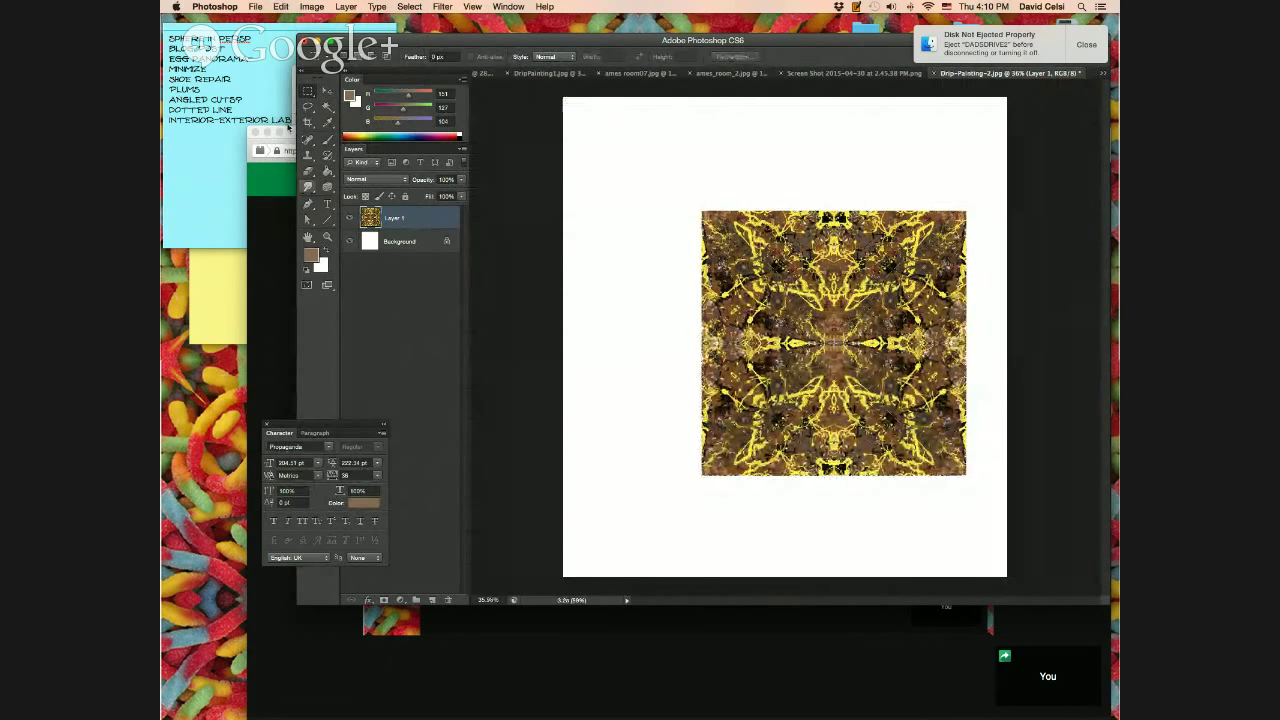
{"action": "left_click_drag", "start_coordinate": [697, 206], "coordinate": [975, 490]}
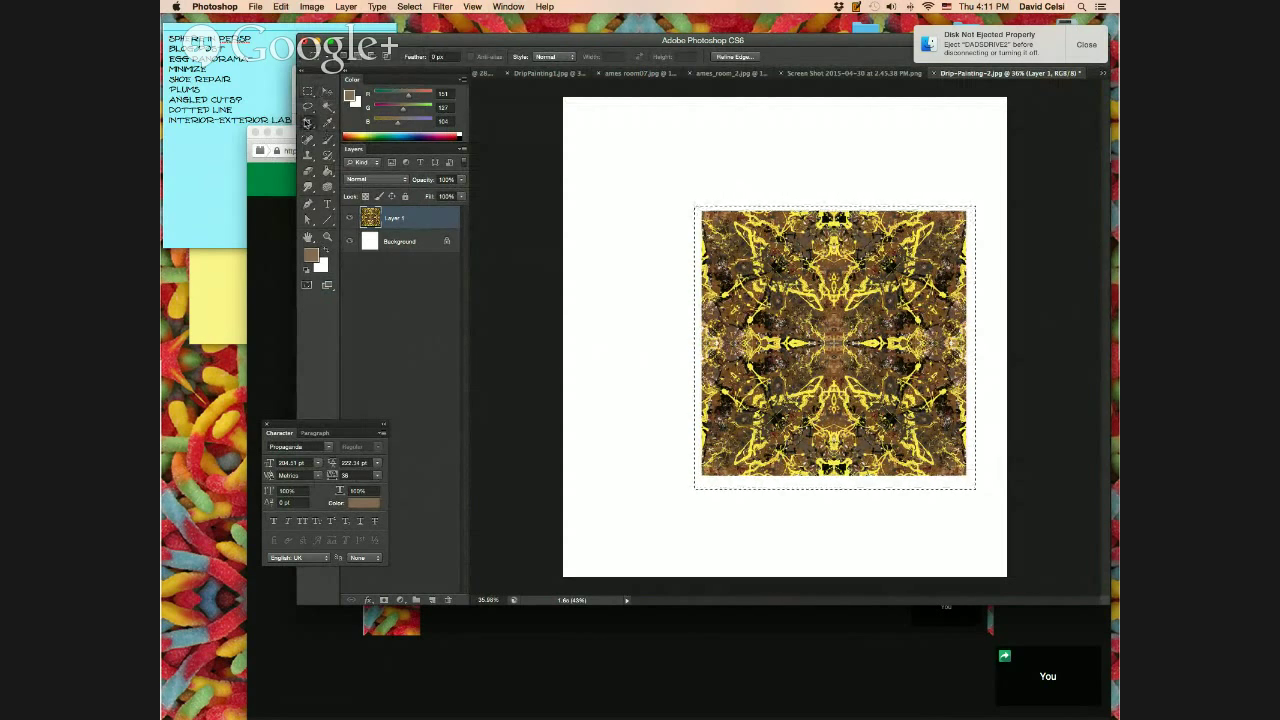
{"action": "left_click", "coordinate": [308, 121]}
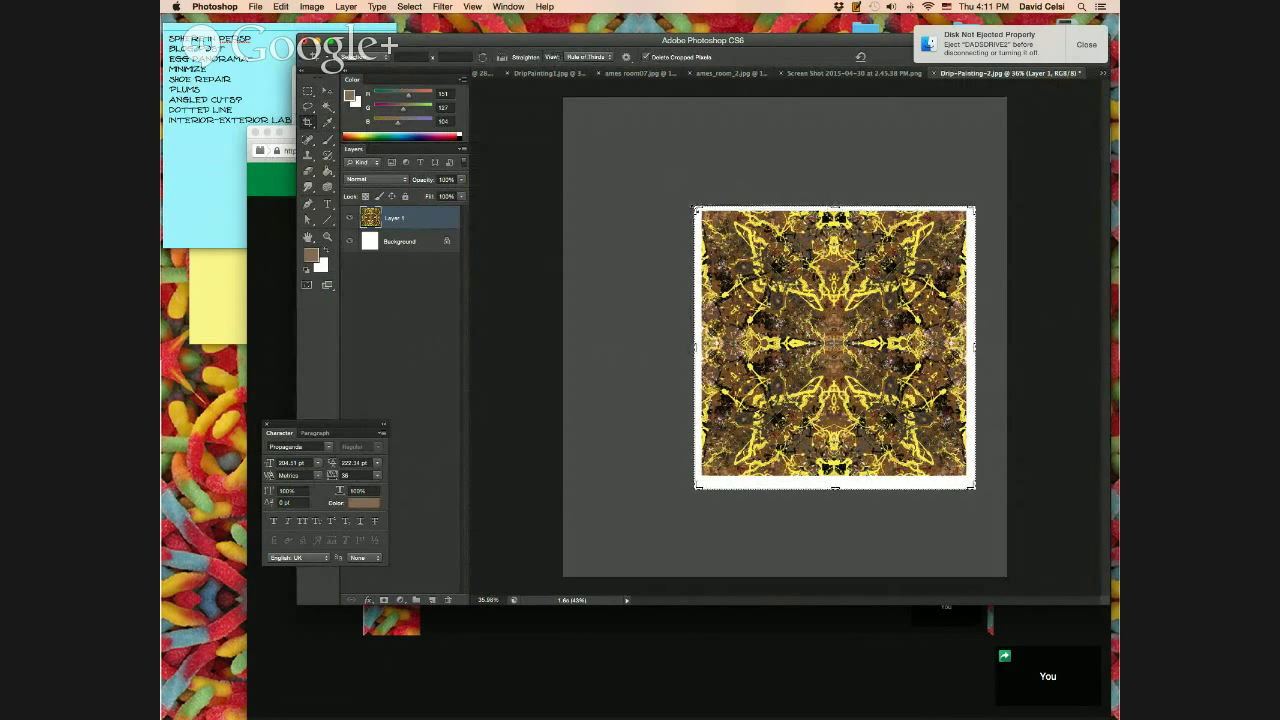
{"action": "left_click_drag", "start_coordinate": [567, 100], "coordinate": [576, 141]}
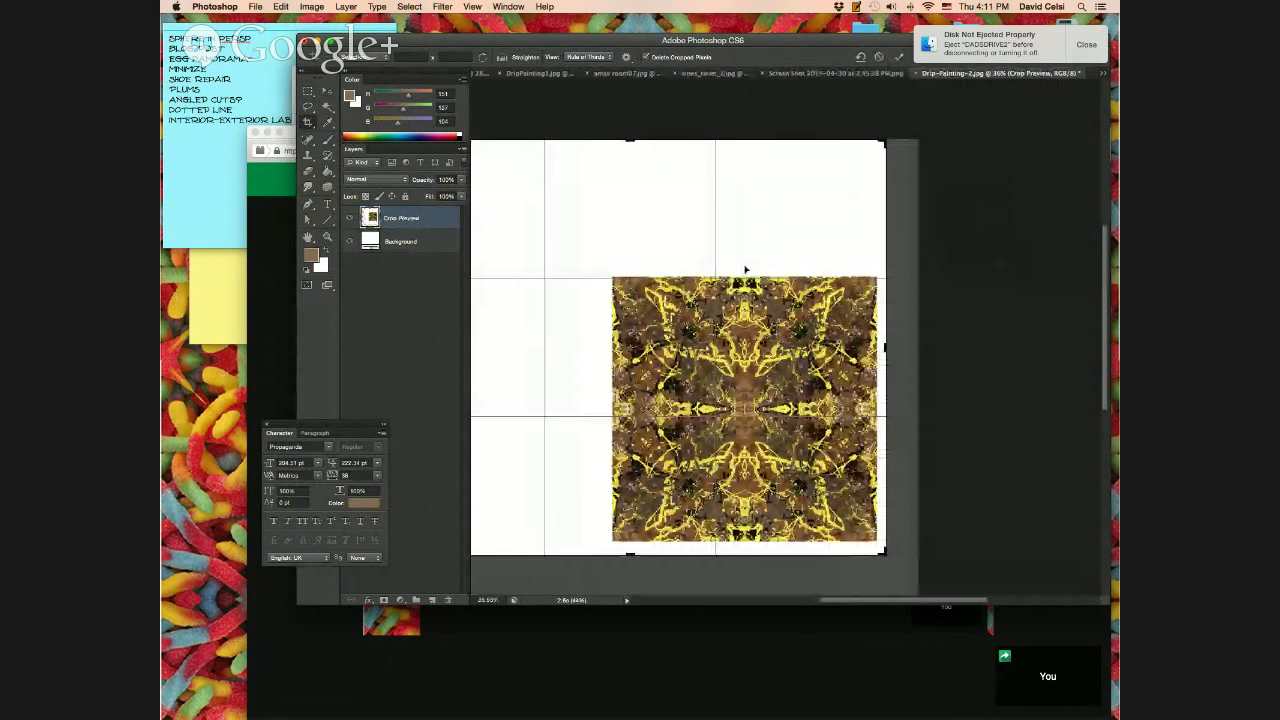
{"action": "left_click_drag", "start_coordinate": [883, 552], "coordinate": [916, 568]}
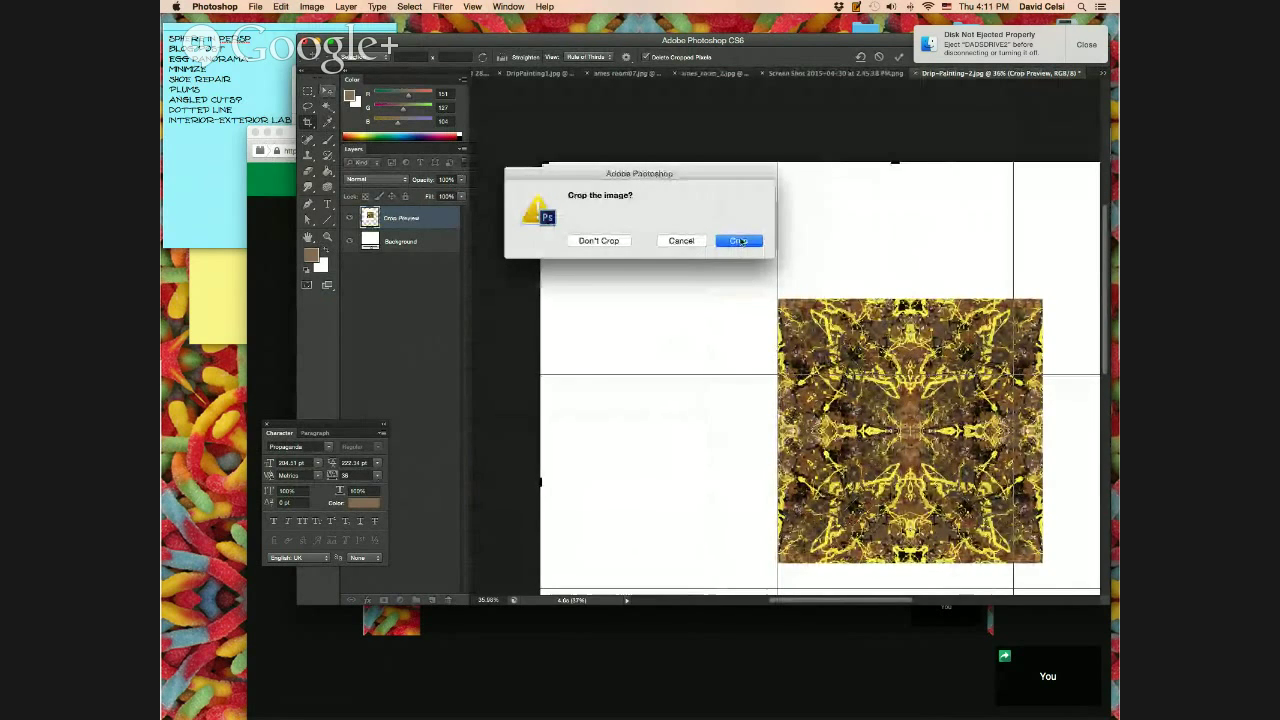
{"action": "left_click", "coordinate": [598, 241]}
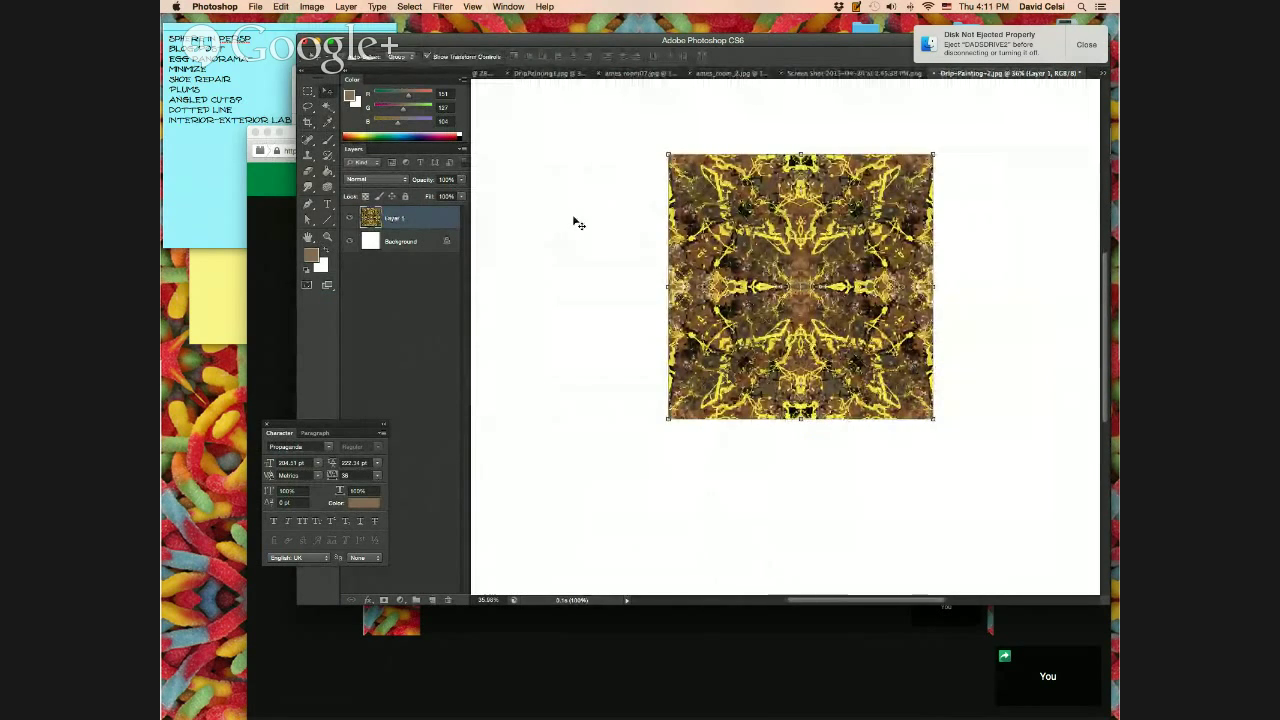
Select the square pattern tile and Alt-drag a copy to its right.
{"action": "key", "text": "super+0"}
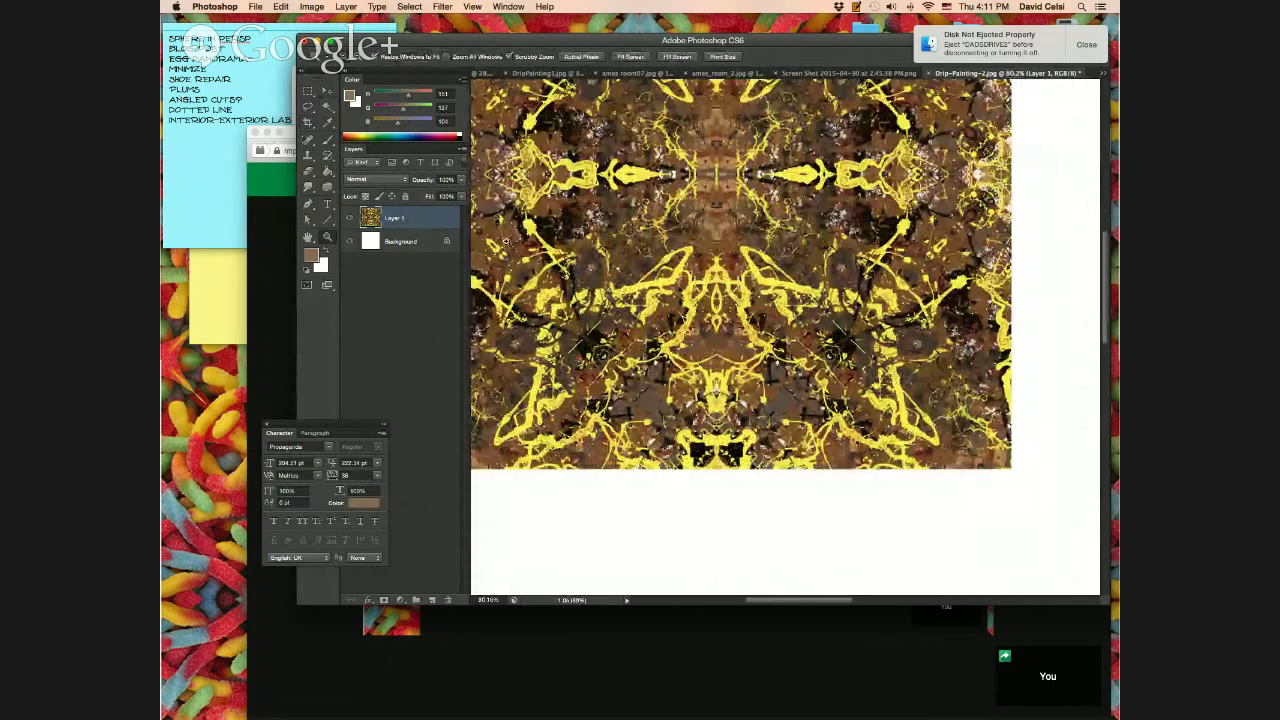
{"action": "left_click_drag", "start_coordinate": [512, 245], "coordinate": [460, 190]}
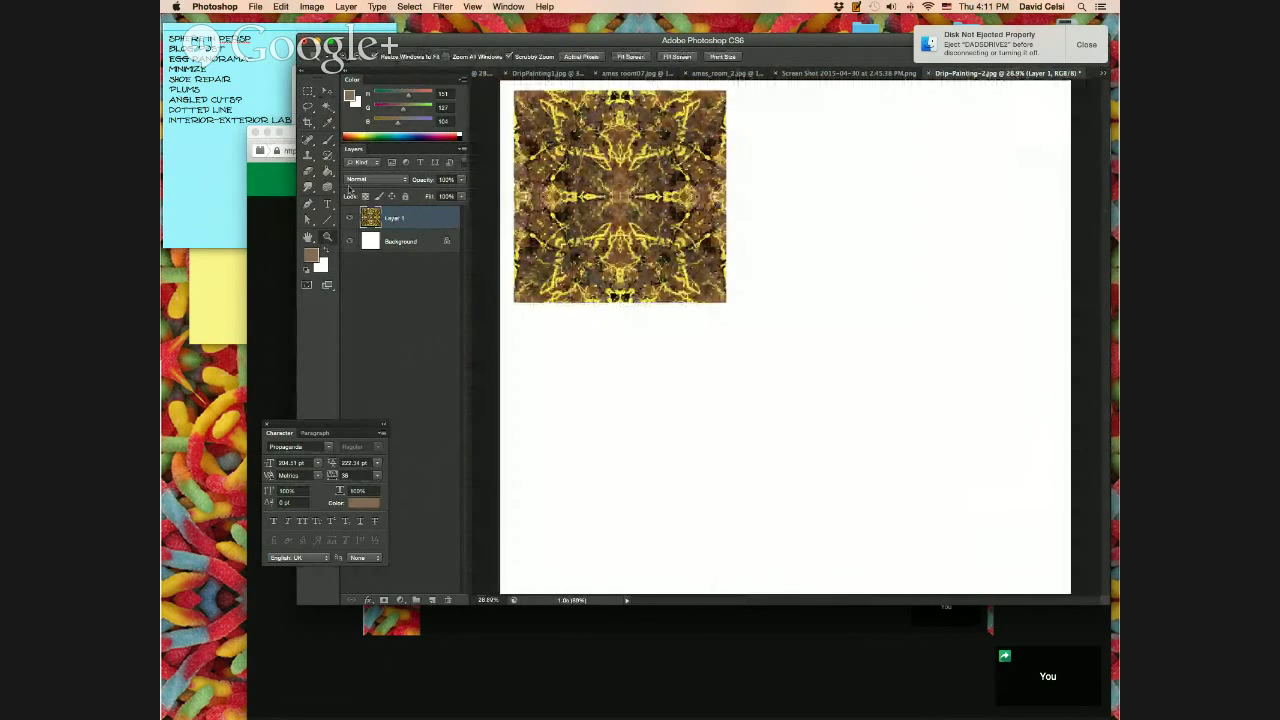
{"action": "key", "text": "m"}
{"action": "left_click_drag", "start_coordinate": [510, 85], "coordinate": [754, 311]}
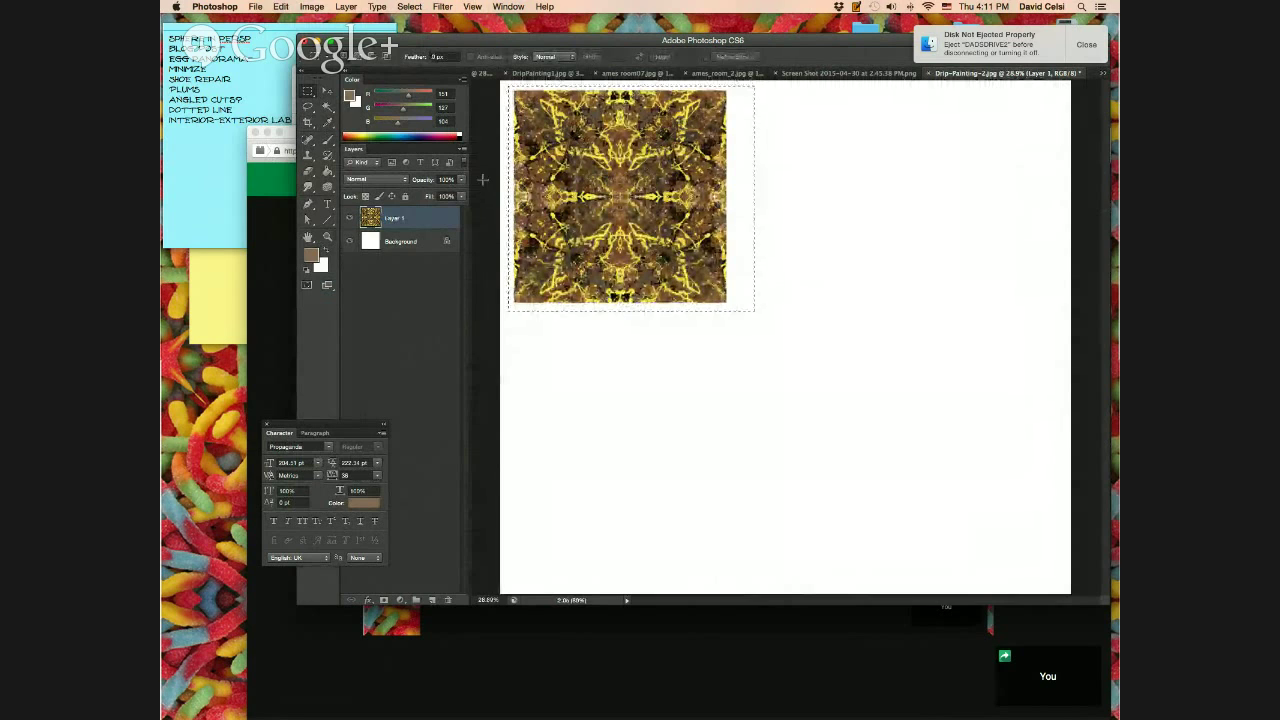
{"action": "left_click", "coordinate": [328, 91]}
{"action": "left_click_drag", "start_coordinate": [585, 197], "coordinate": [799, 205]}
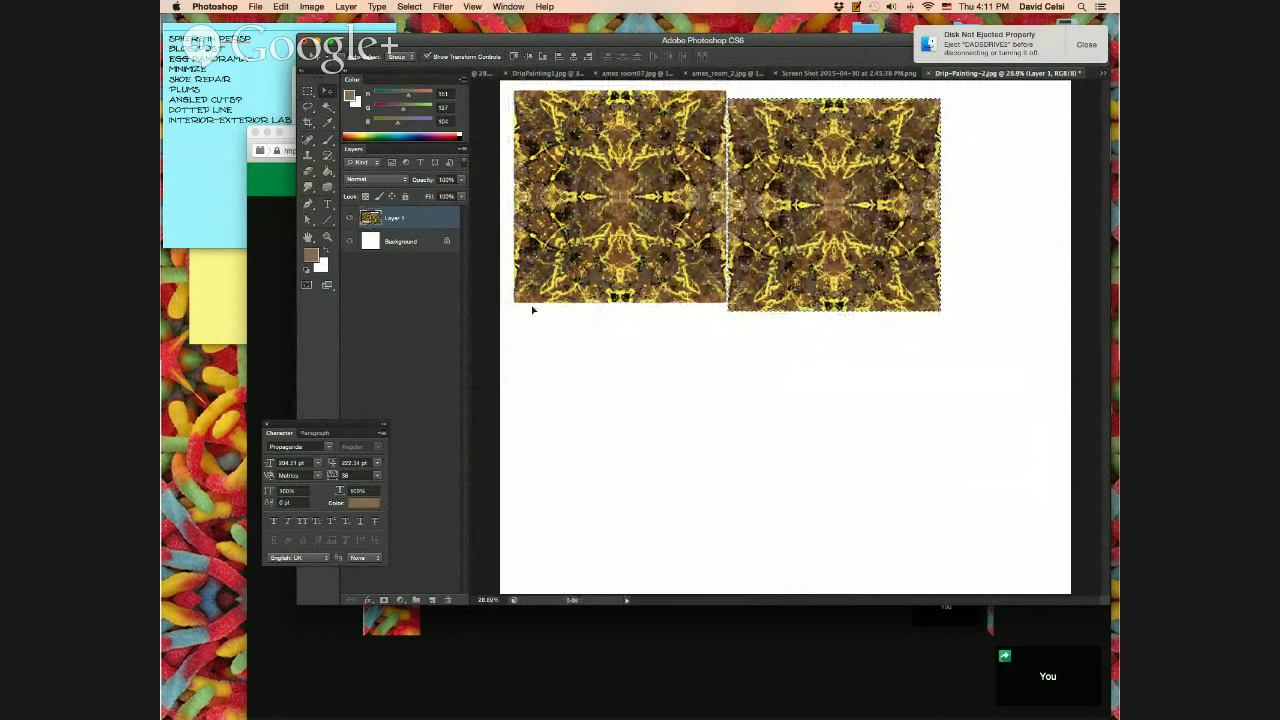
Zoom in to pixel level and align the copy against the first tile so the seam closes.
{"action": "key", "text": "z"}
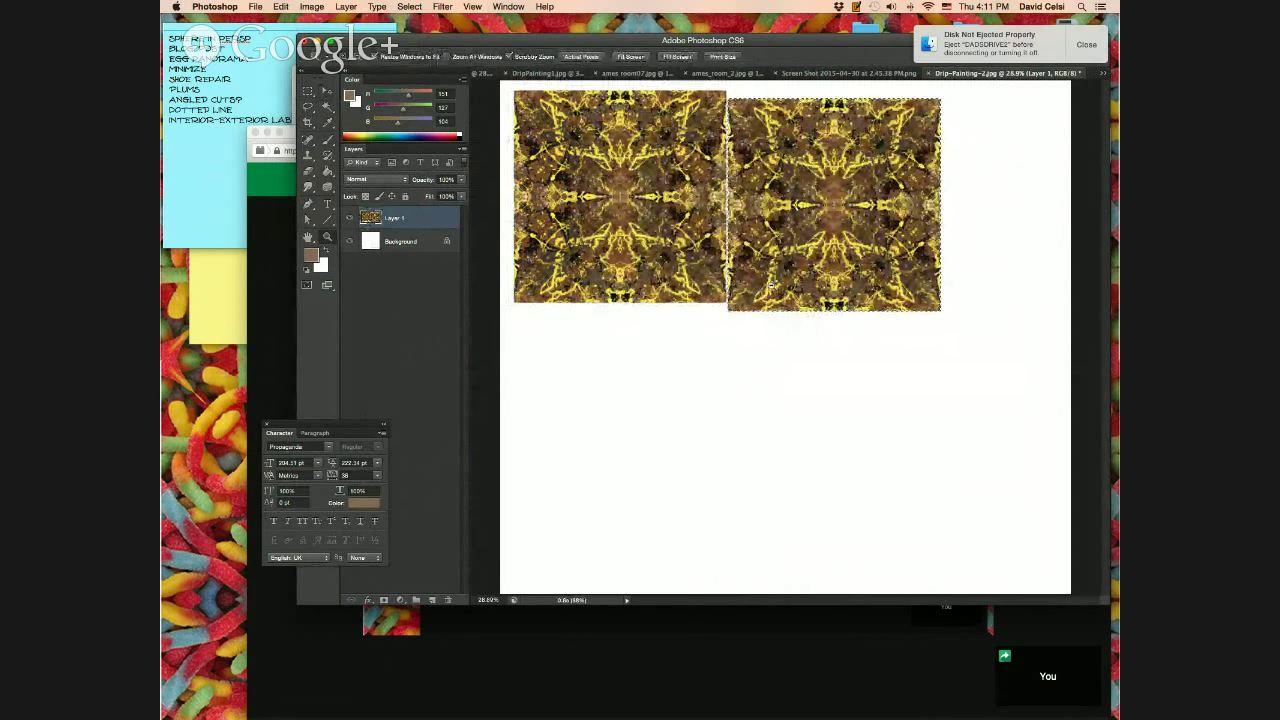
{"action": "left_click_drag", "start_coordinate": [763, 290], "coordinate": [834, 281]}
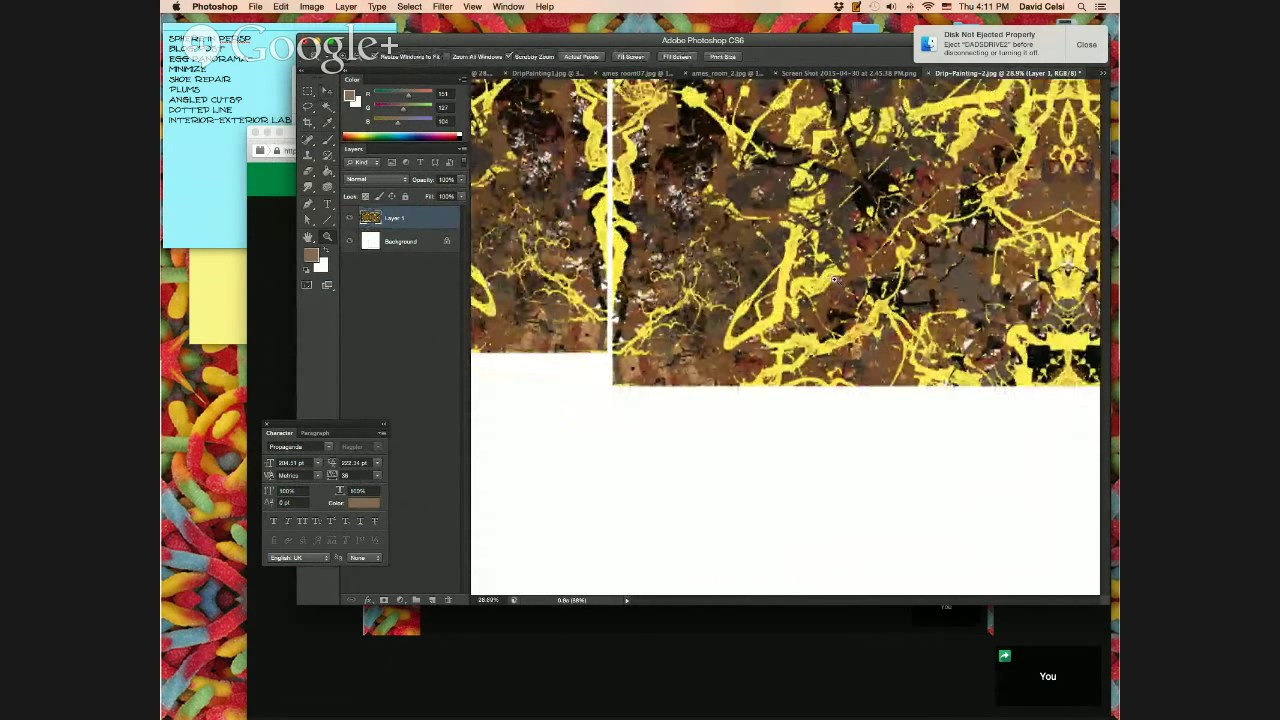
{"action": "key", "text": "v"}
{"action": "left_click_drag", "start_coordinate": [675, 250], "coordinate": [668, 226]}
{"action": "key", "text": "z"}
{"action": "left_click_drag", "start_coordinate": [620, 262], "coordinate": [684, 313]}
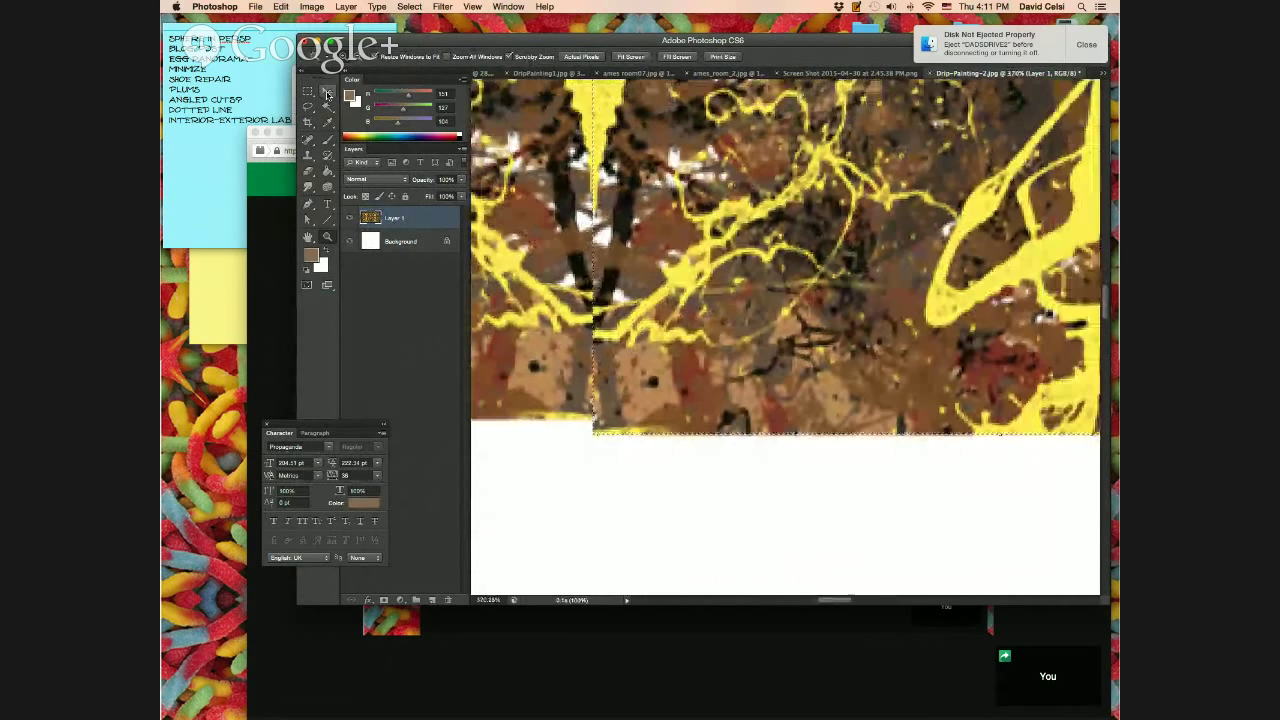
{"action": "left_click", "coordinate": [327, 93]}
{"action": "left_click_drag", "start_coordinate": [660, 295], "coordinate": [420, 200]}
{"action": "left_click", "coordinate": [327, 237]}
{"action": "left_click", "coordinate": [624, 308]}
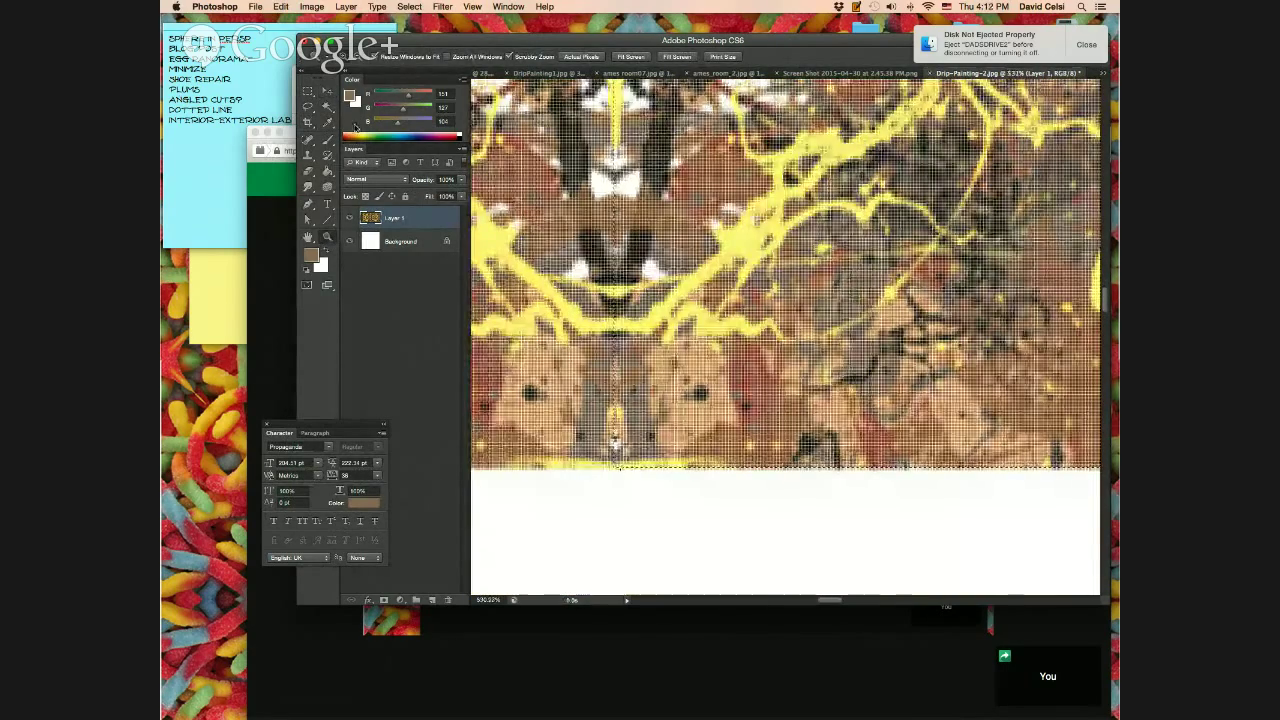
{"action": "left_click", "coordinate": [327, 93]}
{"action": "left_click_drag", "start_coordinate": [645, 297], "coordinate": [650, 298]}
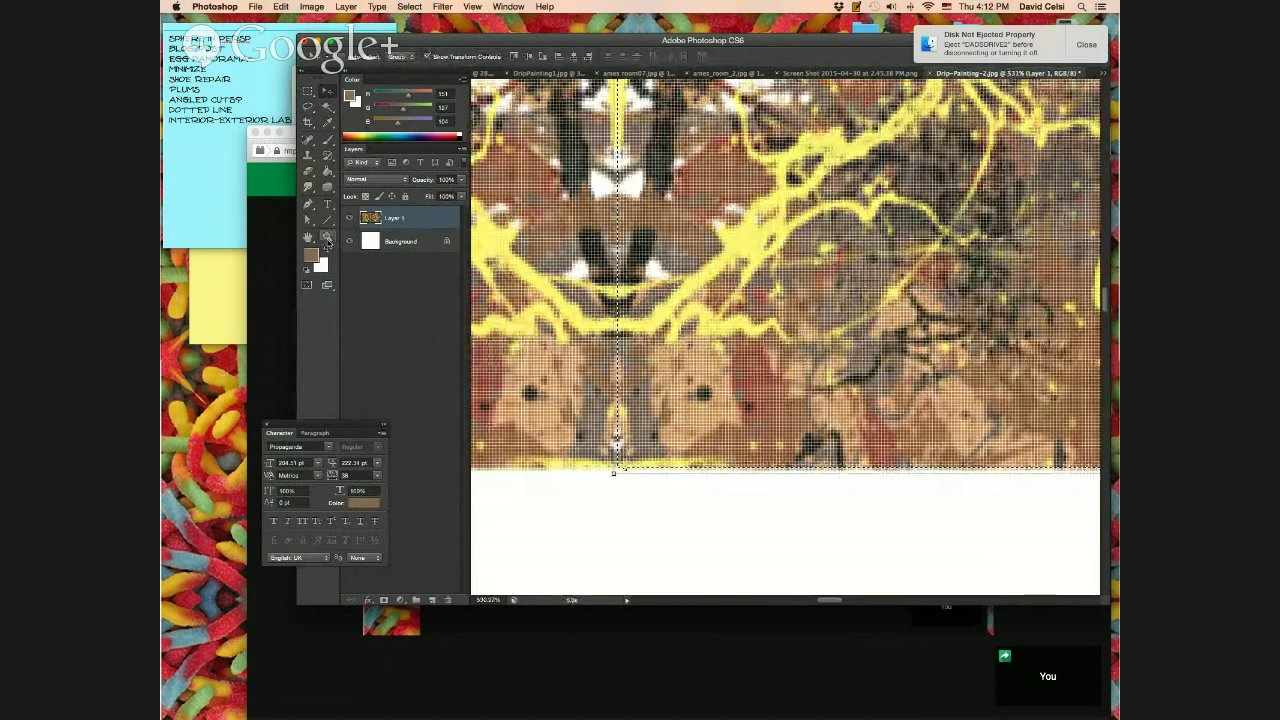
Nudge the pattern layer so its bottom edge lines up exactly, then fit the whole image.
{"action": "key", "text": "z"}
{"action": "left_click", "coordinate": [600, 463]}
{"action": "left_click", "coordinate": [600, 463]}
{"action": "left_click", "coordinate": [600, 463]}
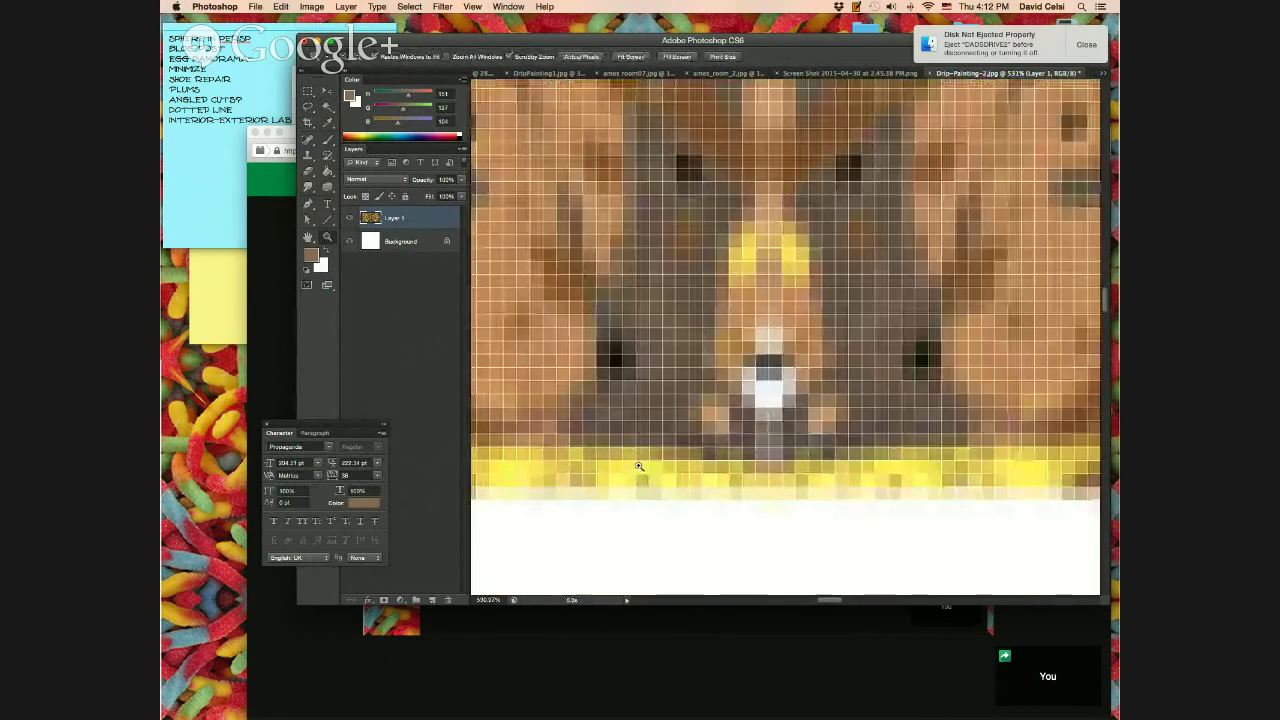
{"action": "left_click", "coordinate": [326, 94]}
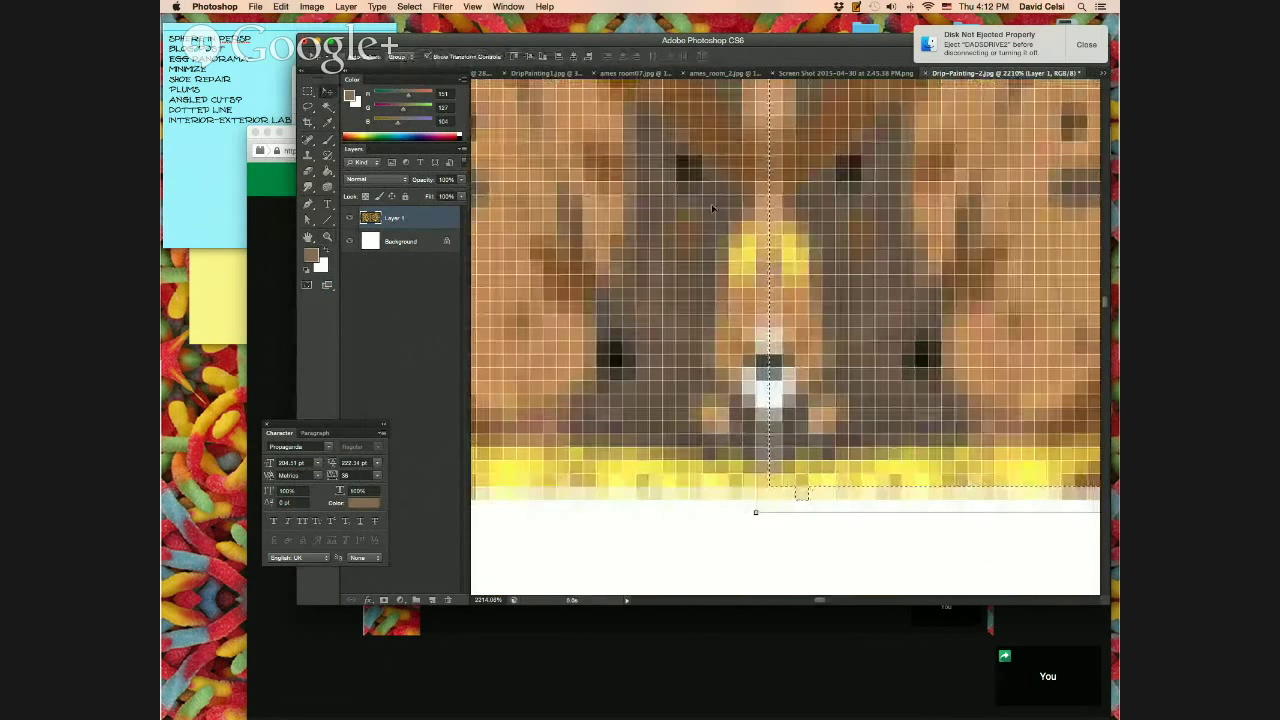
{"action": "left_click_drag", "start_coordinate": [788, 219], "coordinate": [785, 217]}
{"action": "key", "text": "super+0"}
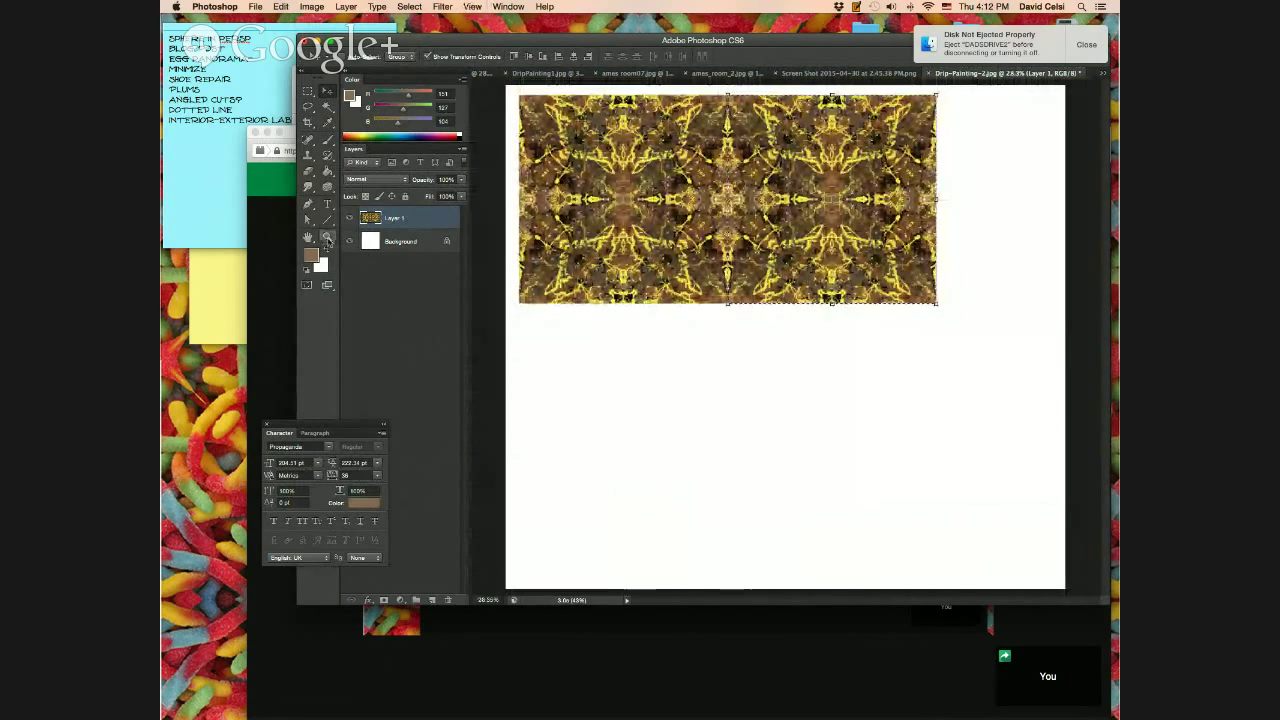
{"action": "left_click", "coordinate": [327, 242]}
Drag the lower strip up to close the gap, align it at high zoom, and fit the canvas.
{"action": "left_click_drag", "start_coordinate": [851, 291], "coordinate": [851, 291]}
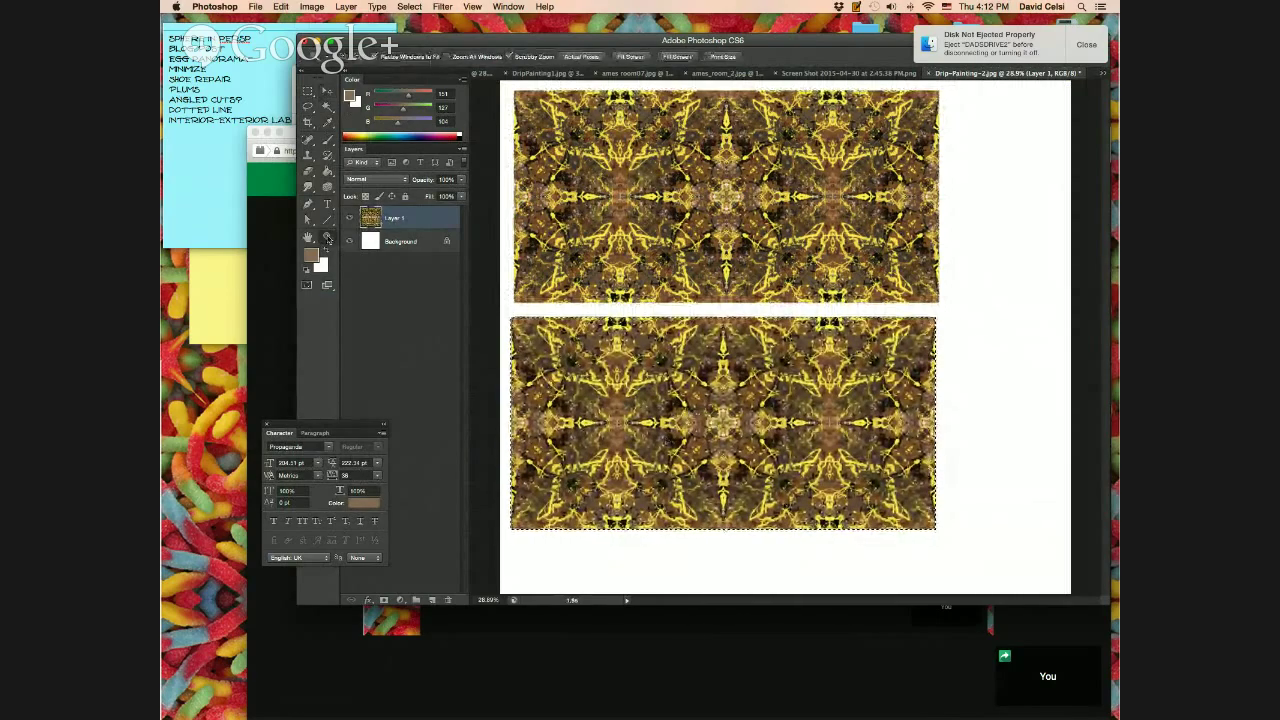
{"action": "left_click", "coordinate": [647, 300]}
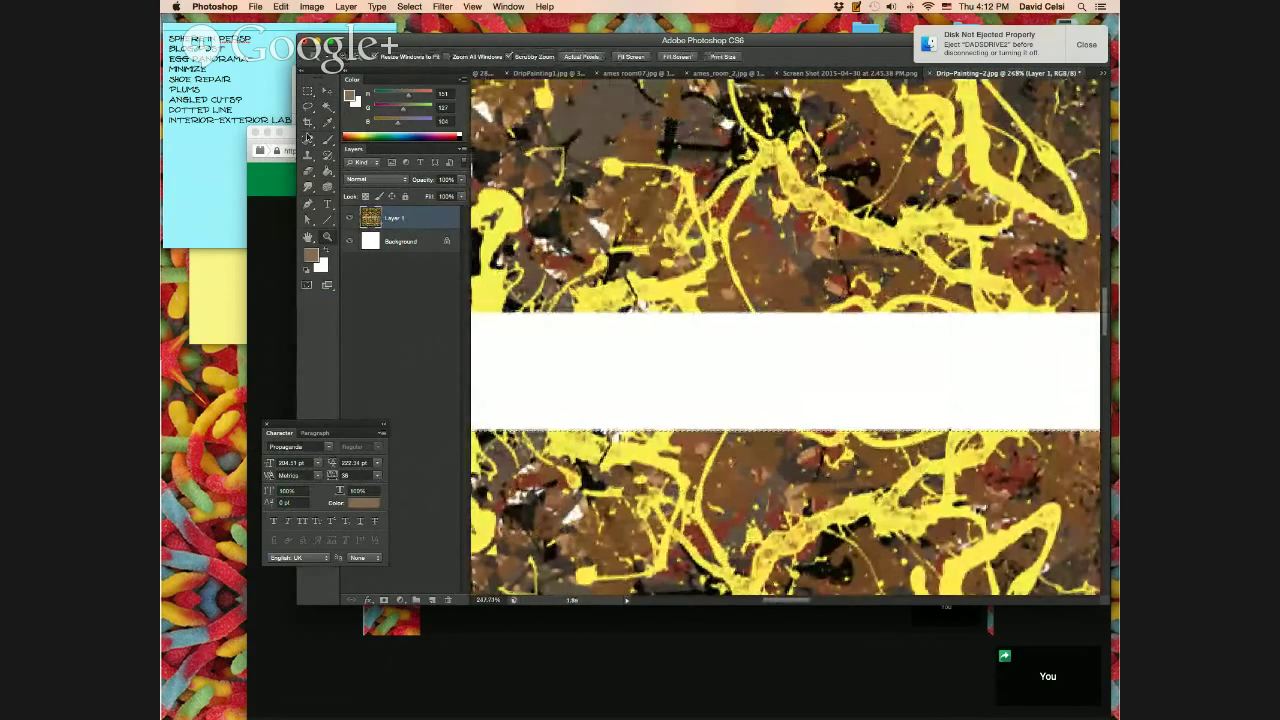
{"action": "left_click", "coordinate": [326, 90]}
{"action": "left_click_drag", "start_coordinate": [720, 440], "coordinate": [718, 343]}
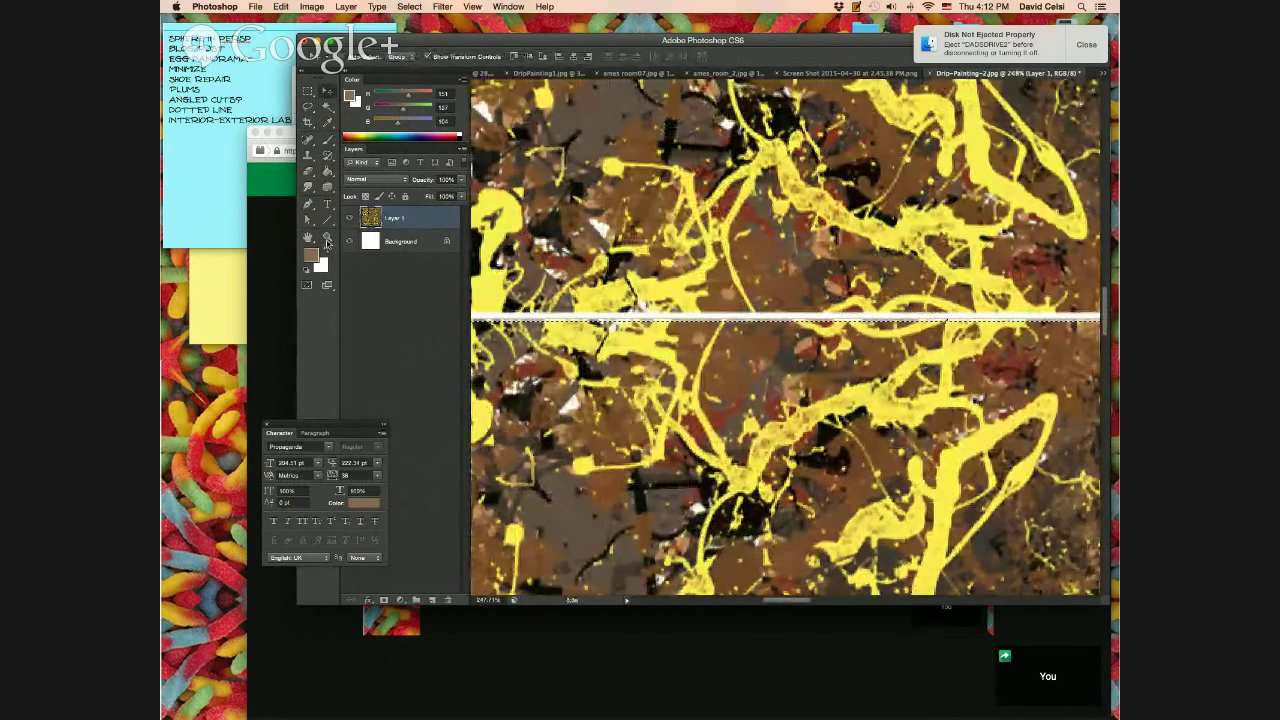
{"action": "key", "text": "z"}
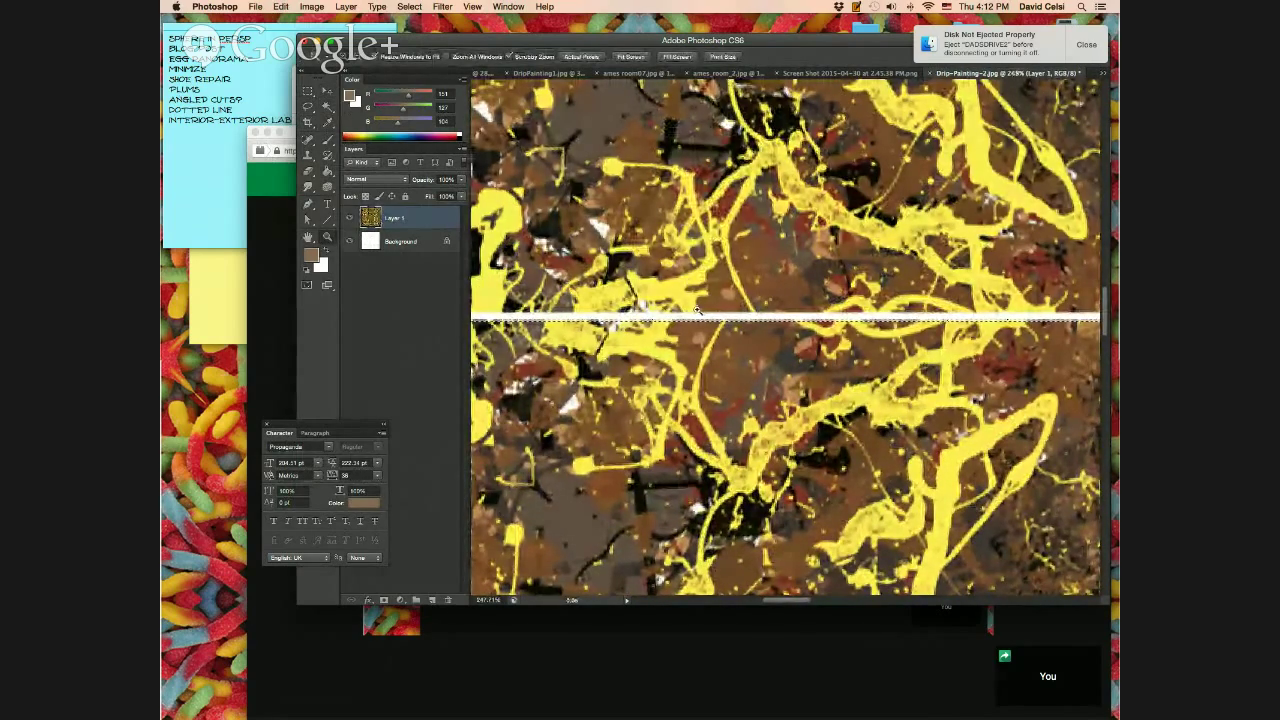
{"action": "left_click", "coordinate": [697, 312]}
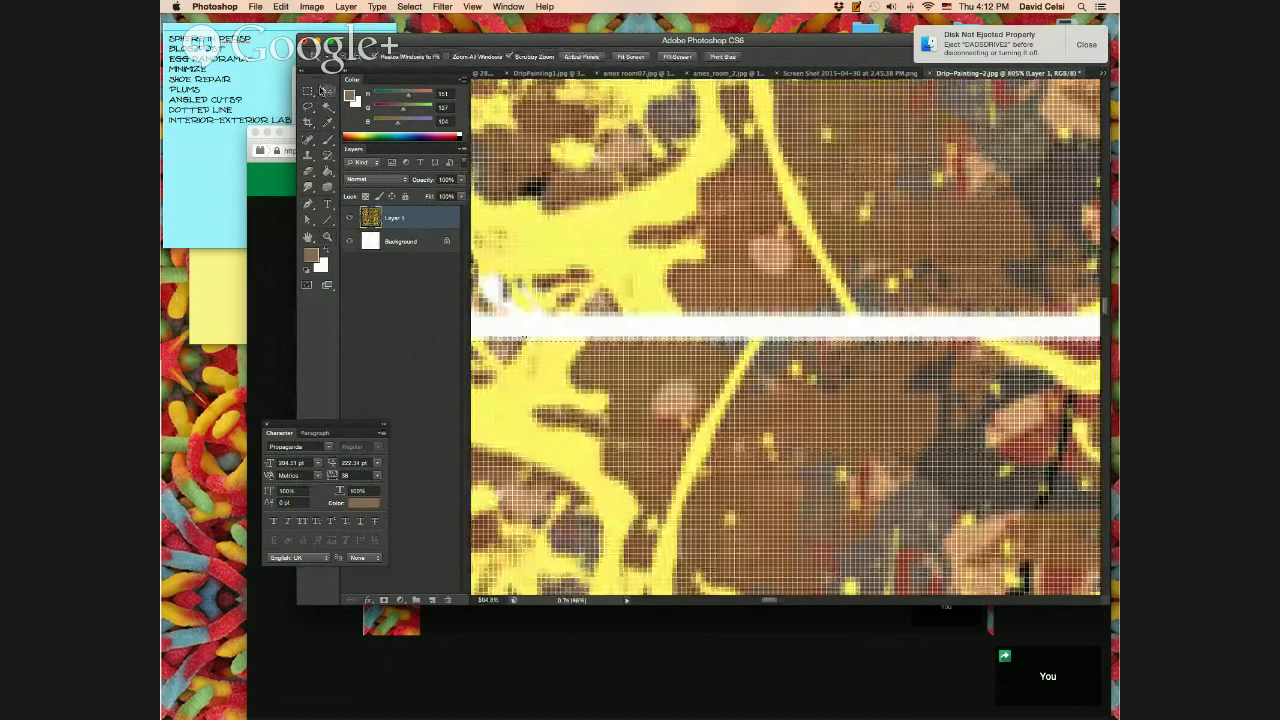
{"action": "left_click", "coordinate": [326, 90]}
{"action": "left_click_drag", "start_coordinate": [630, 395], "coordinate": [726, 373]}
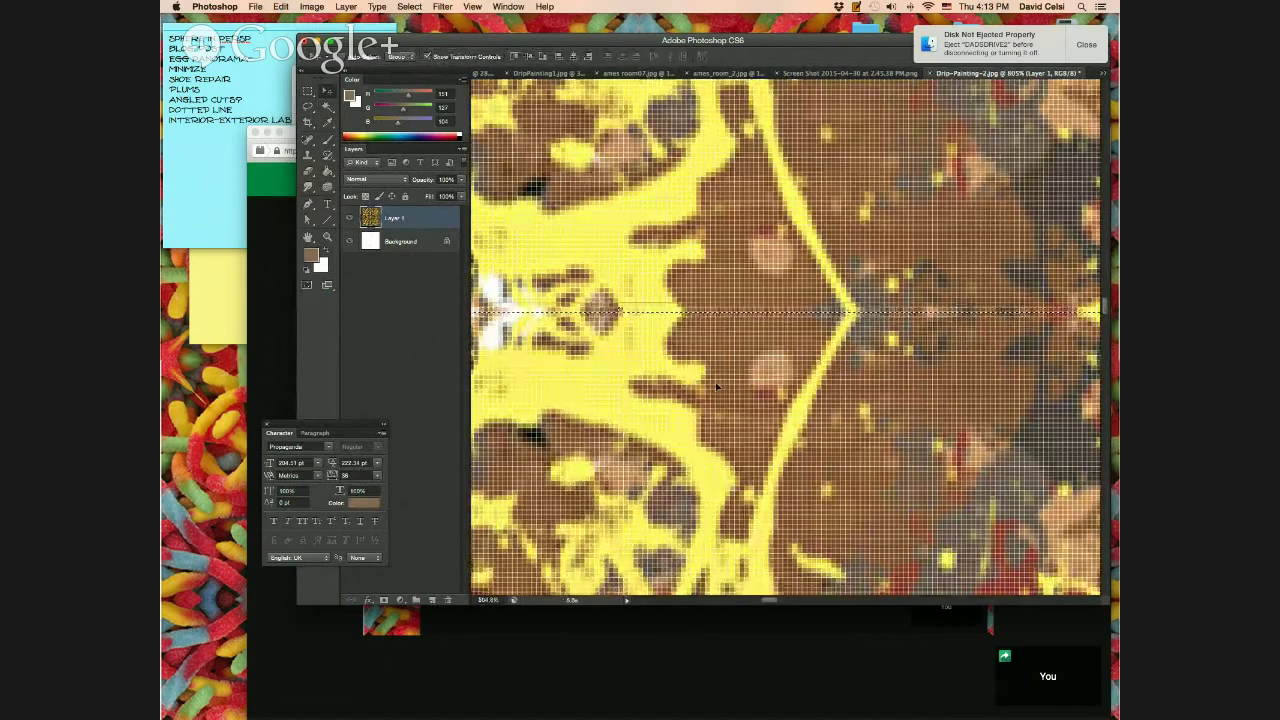
{"action": "key", "text": "super+0"}
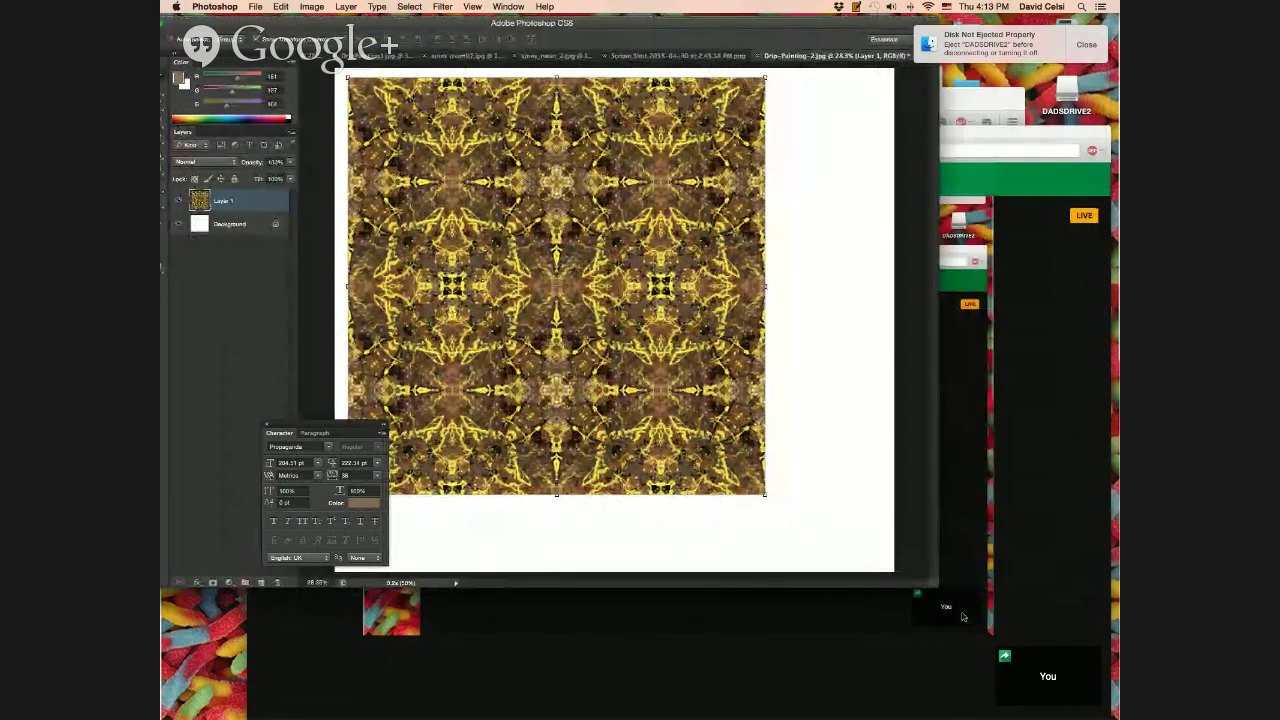
Enlarge the window and crop away the white strips below and right of the pattern.
{"action": "left_click_drag", "start_coordinate": [940, 590], "coordinate": [1080, 716]}
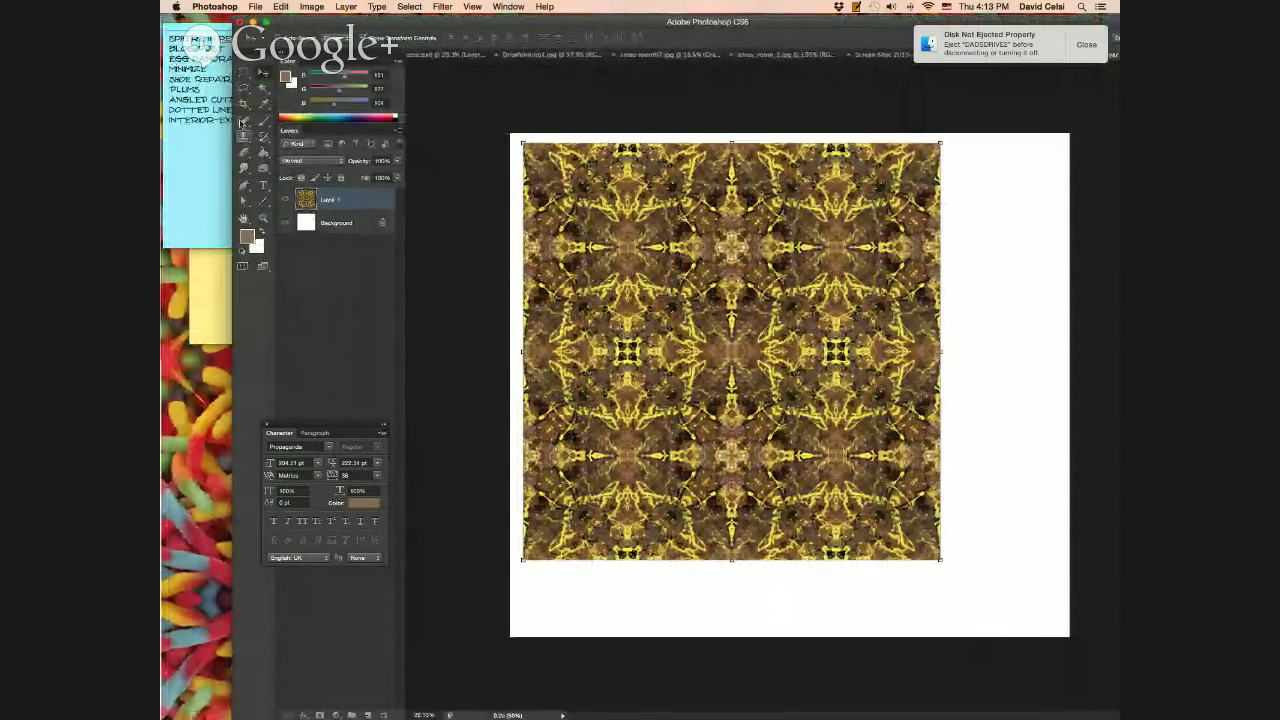
{"action": "left_click", "coordinate": [243, 104]}
{"action": "left_click_drag", "start_coordinate": [511, 134], "coordinate": [503, 130]}
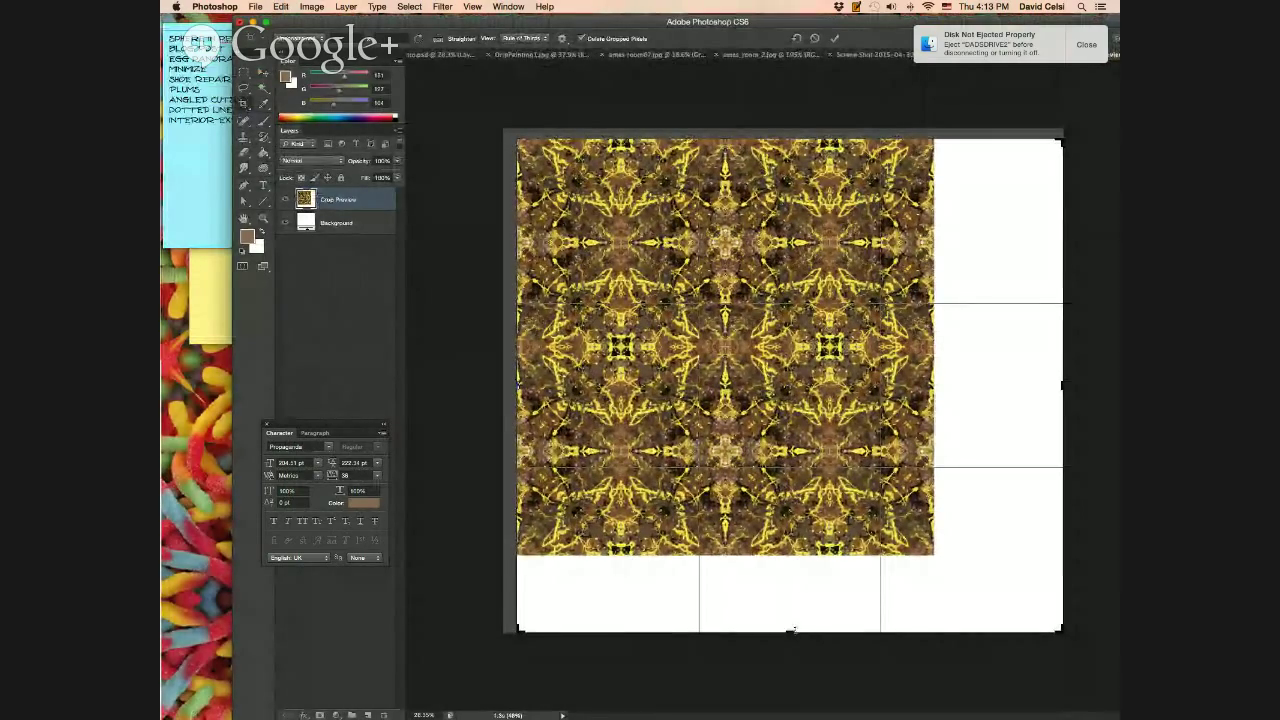
{"action": "left_click_drag", "start_coordinate": [789, 627], "coordinate": [793, 595]}
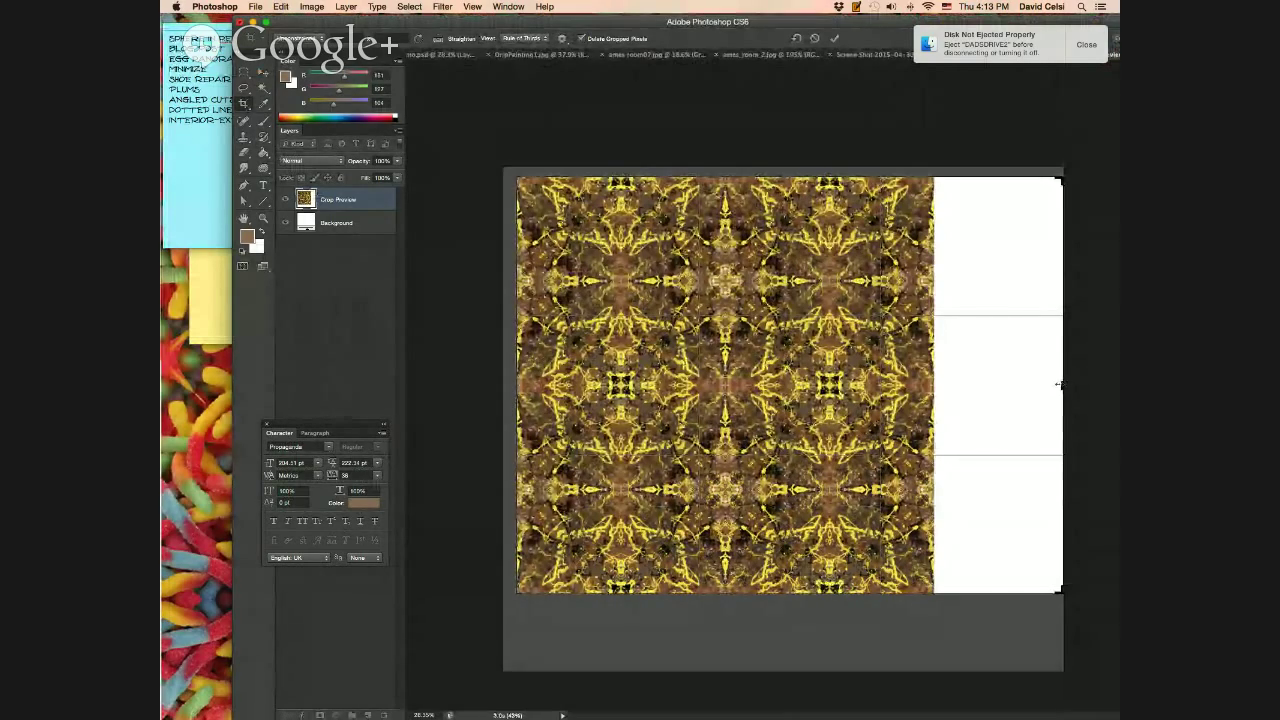
{"action": "left_click_drag", "start_coordinate": [1059, 384], "coordinate": [998, 384]}
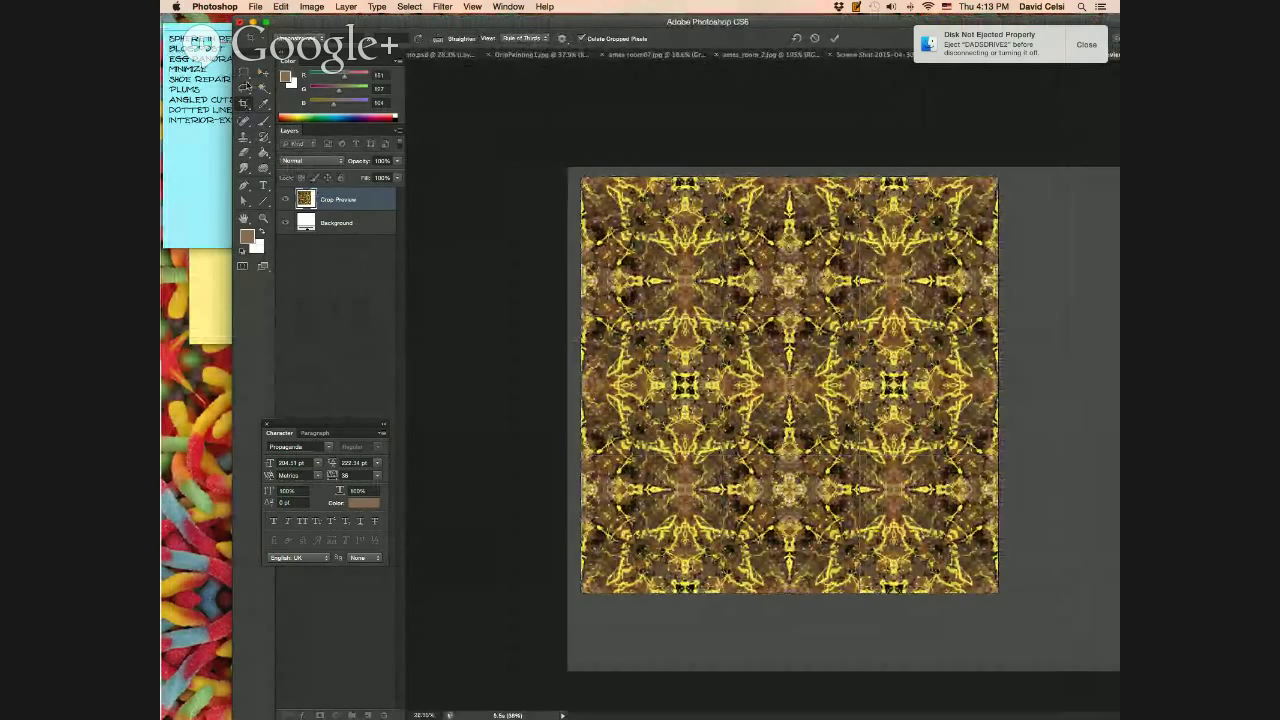
{"action": "left_click", "coordinate": [245, 86]}
{"action": "left_click", "coordinate": [738, 238]}
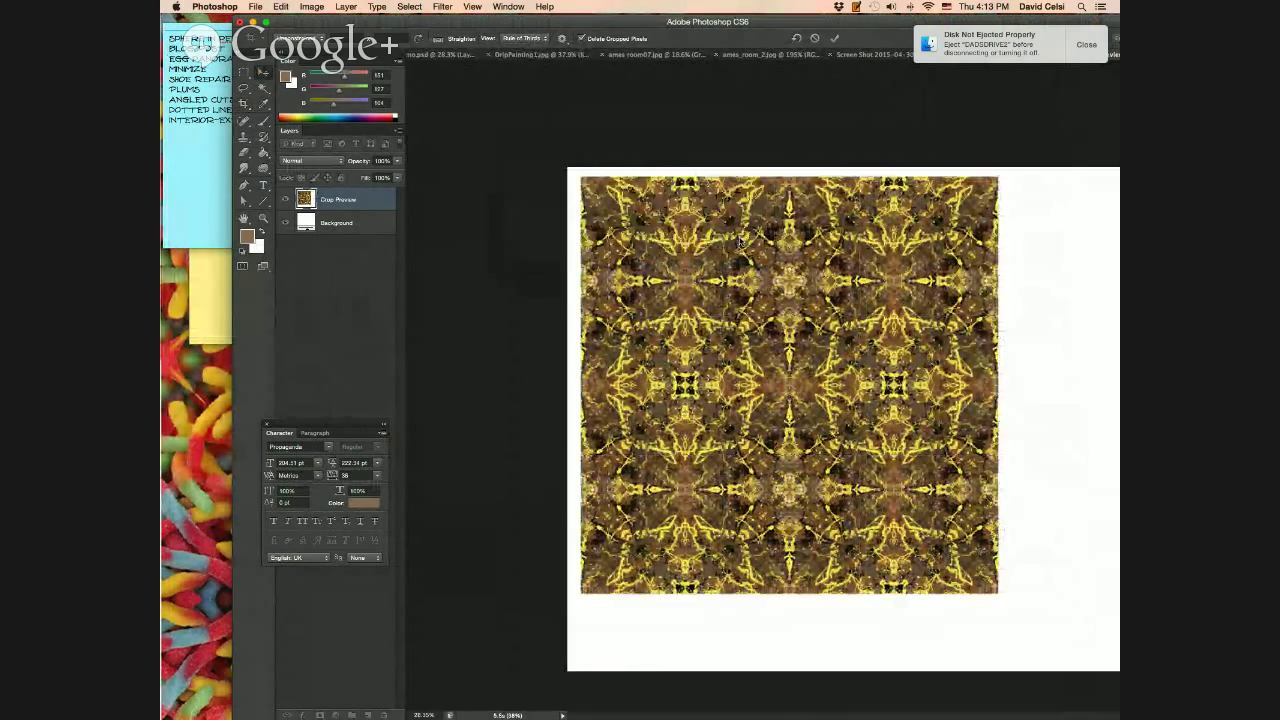
Resize the image to 900 pixels wide with Image Size.
{"action": "left_click", "coordinate": [311, 7]}
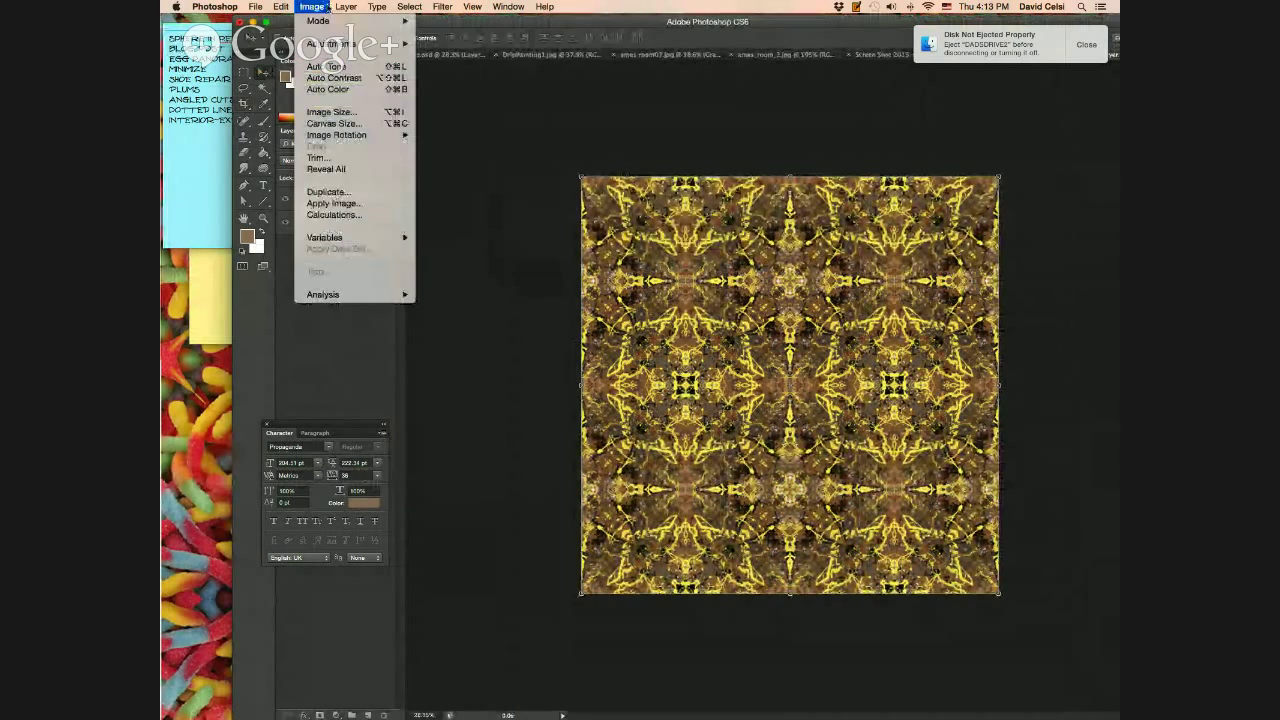
{"action": "left_click", "coordinate": [343, 113]}
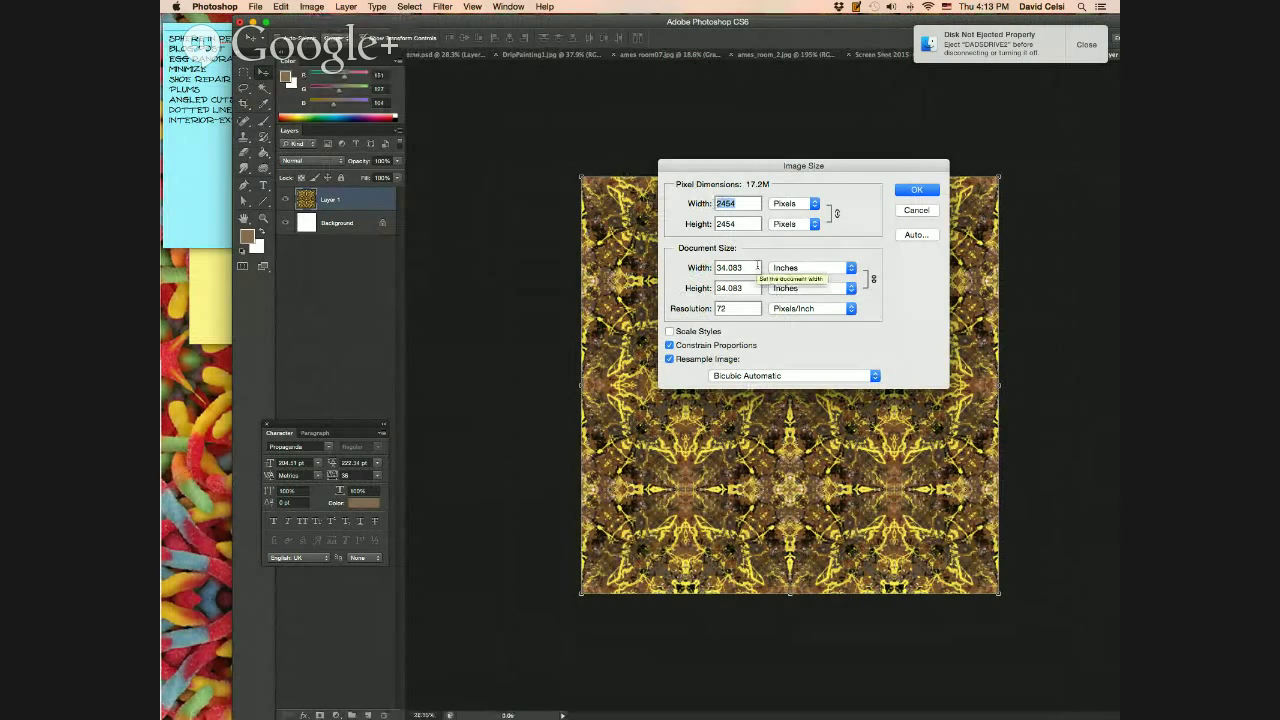
{"action": "type", "text": "900"}
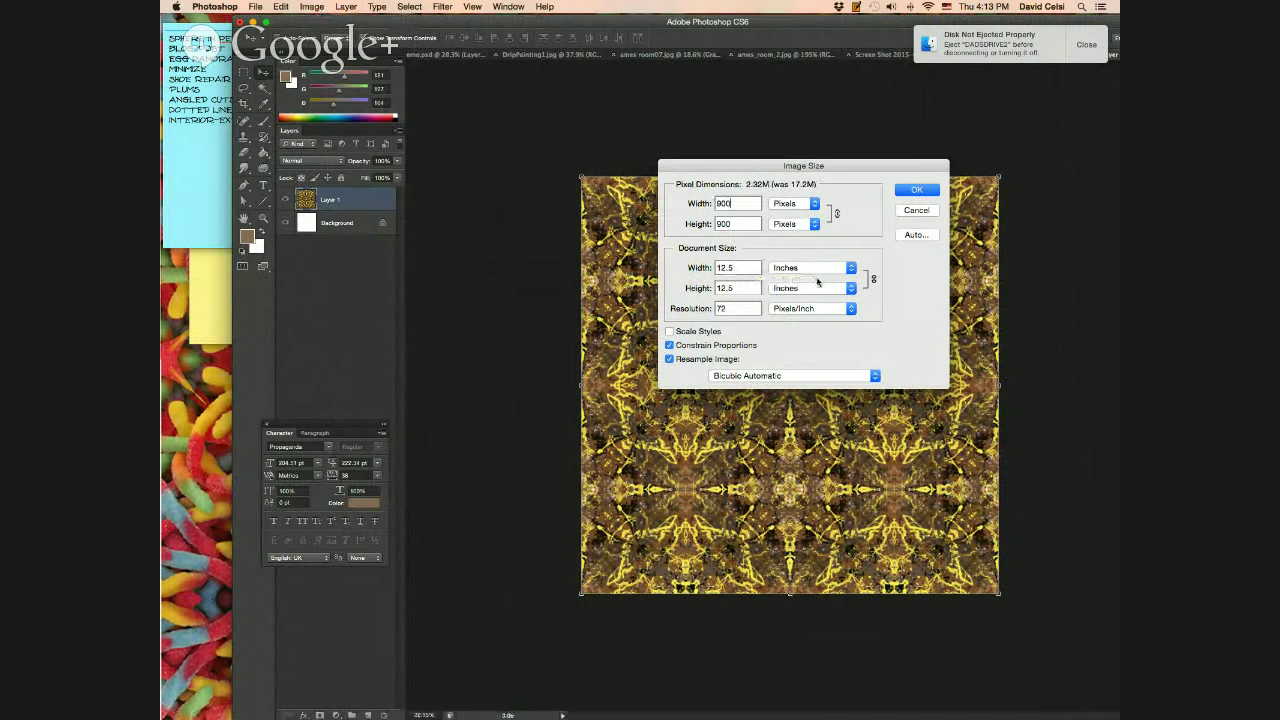
{"action": "left_click", "coordinate": [931, 192]}
Save the document under a new name in Photoshop format.
{"action": "key", "text": "super+alt+shift+s"}
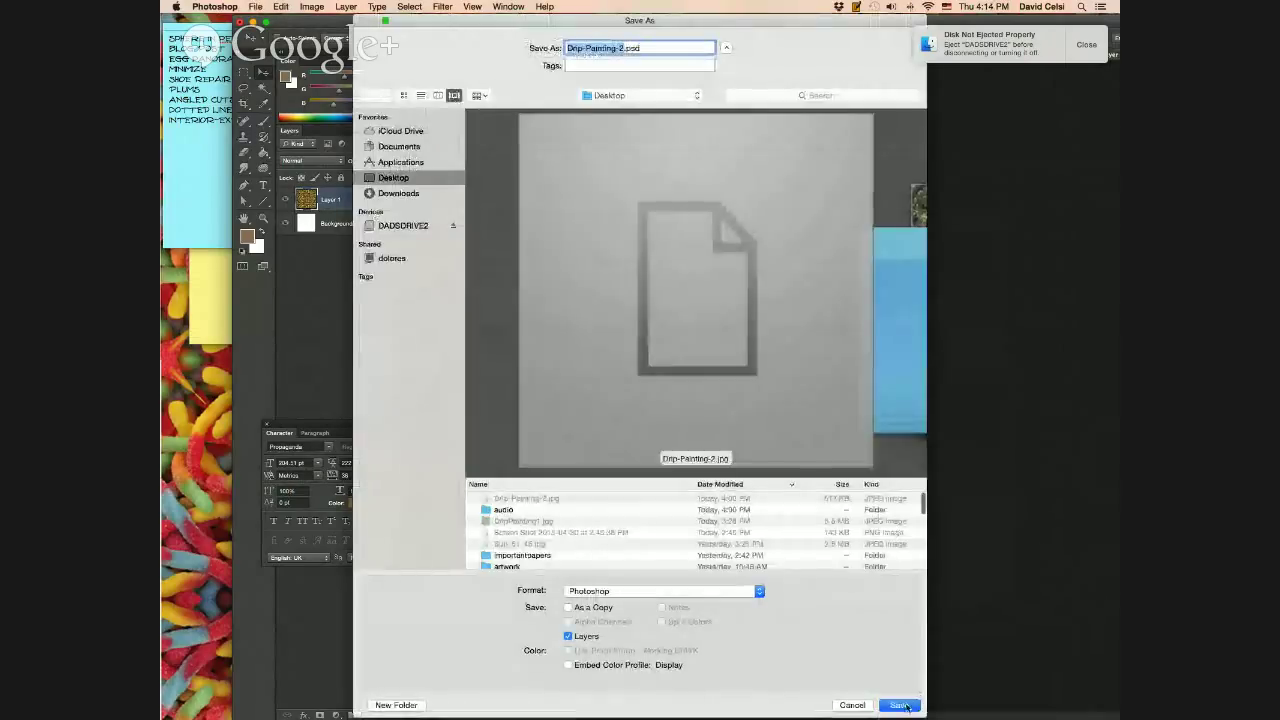
{"action": "left_click", "coordinate": [900, 705]}
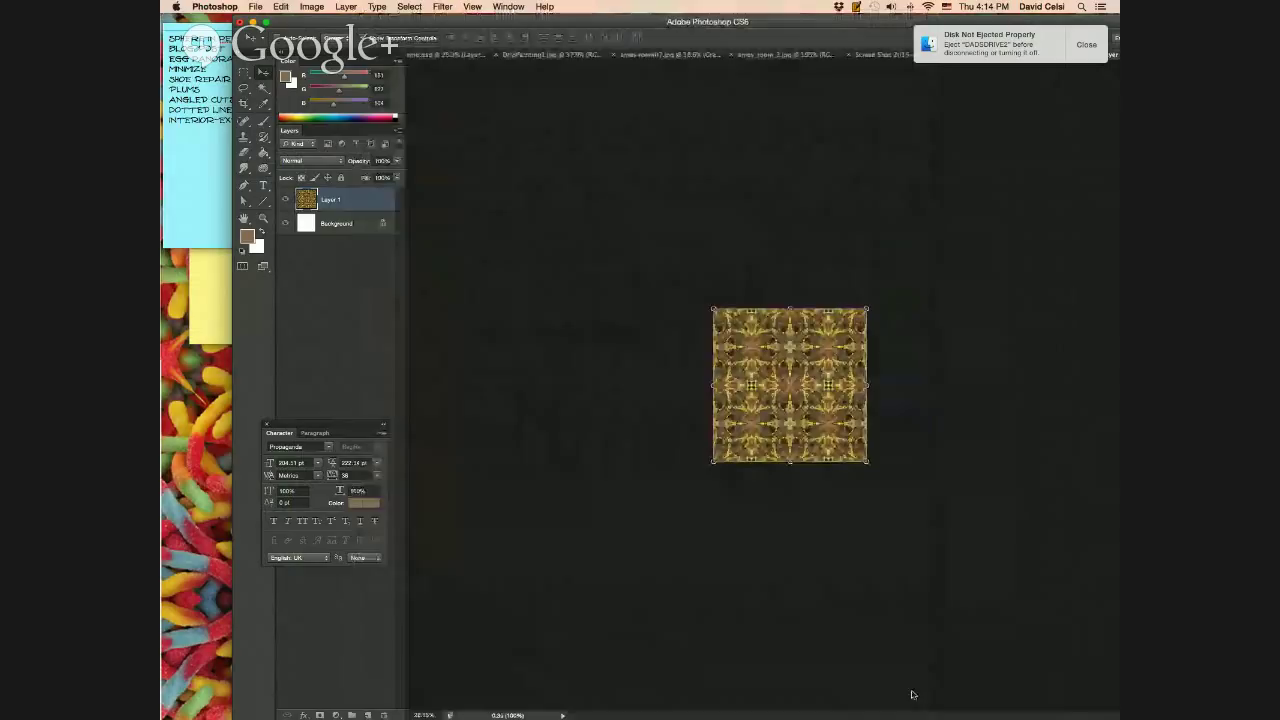
{"action": "left_click", "coordinate": [762, 278]}
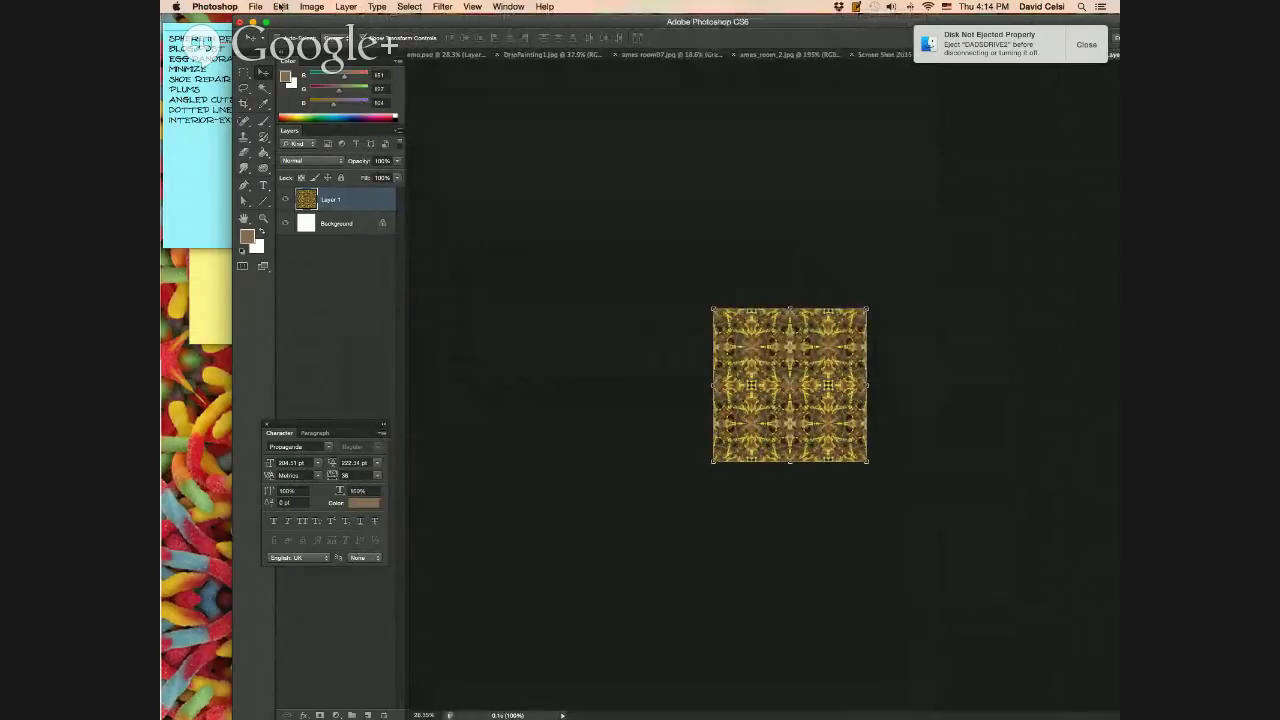
Flatten all layers into a single Background layer and fit the pattern to the window.
{"action": "left_click", "coordinate": [345, 7]}
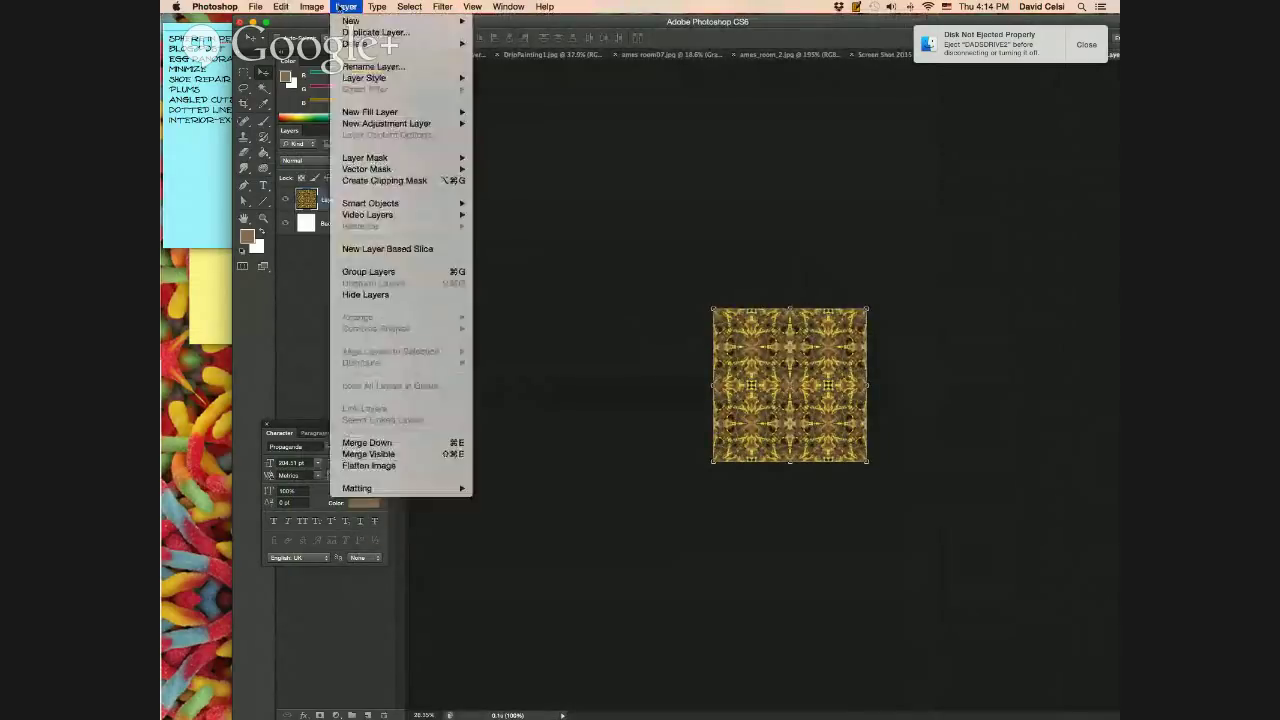
{"action": "left_click", "coordinate": [374, 466]}
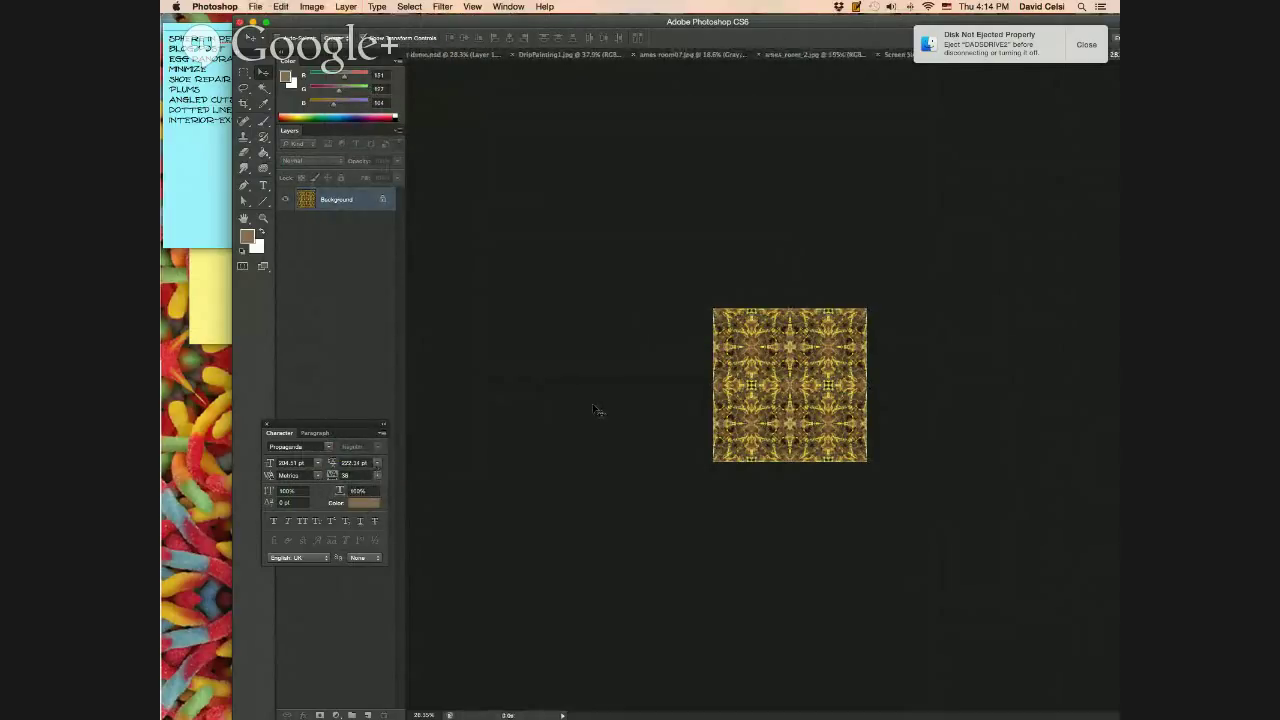
{"action": "key", "text": "super+0"}
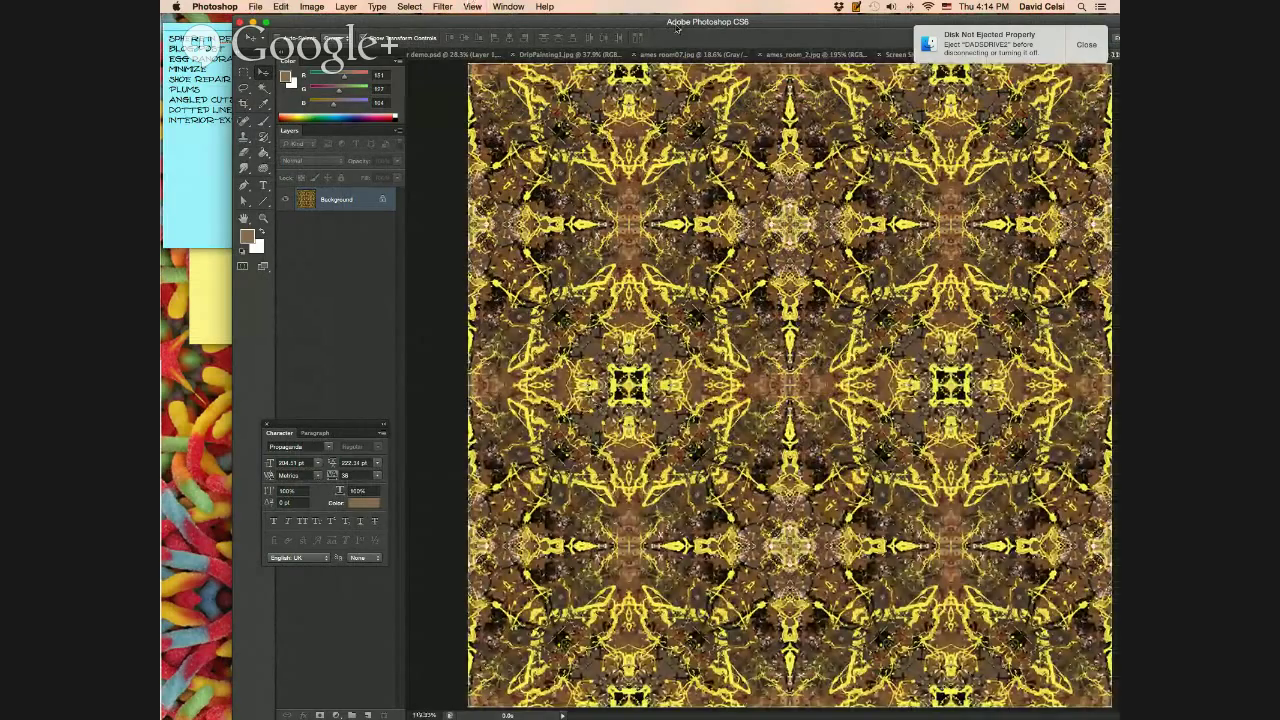
Shift the Photoshop window left to reveal Hangouts and move the Character panel aside.
{"action": "left_click_drag", "start_coordinate": [697, 25], "coordinate": [549, 25]}
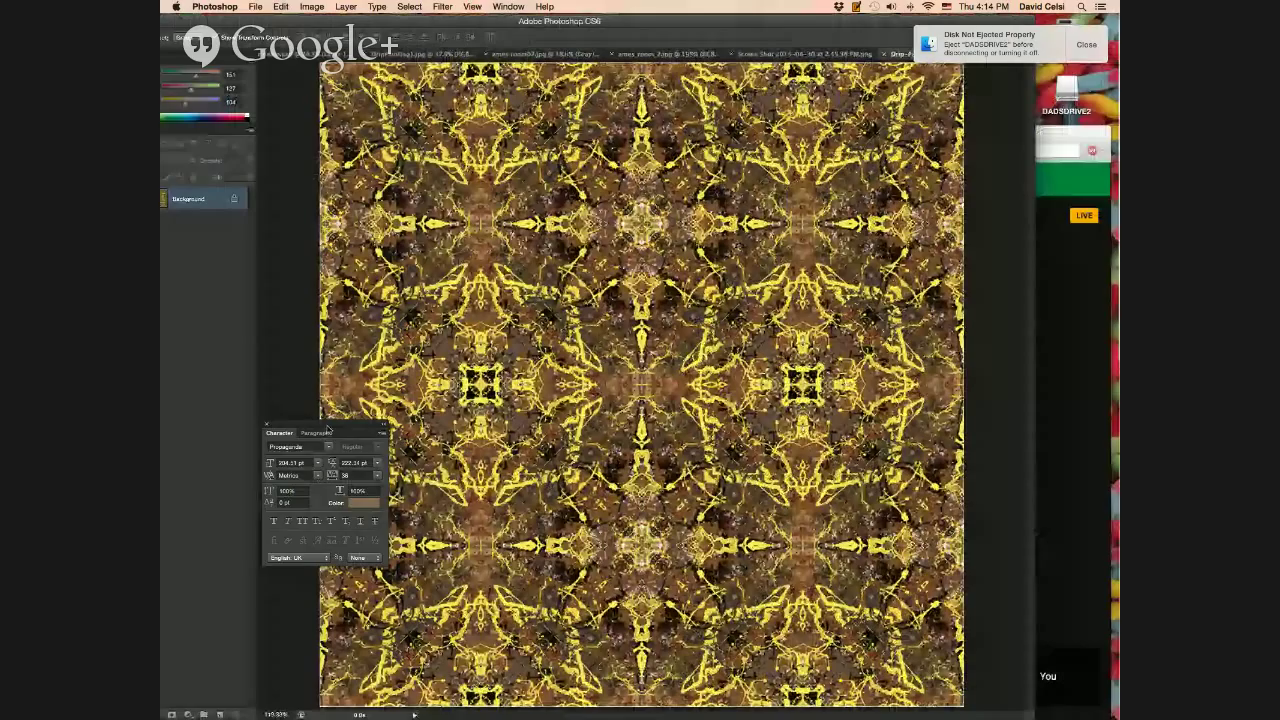
{"action": "left_click_drag", "start_coordinate": [327, 429], "coordinate": [235, 412]}
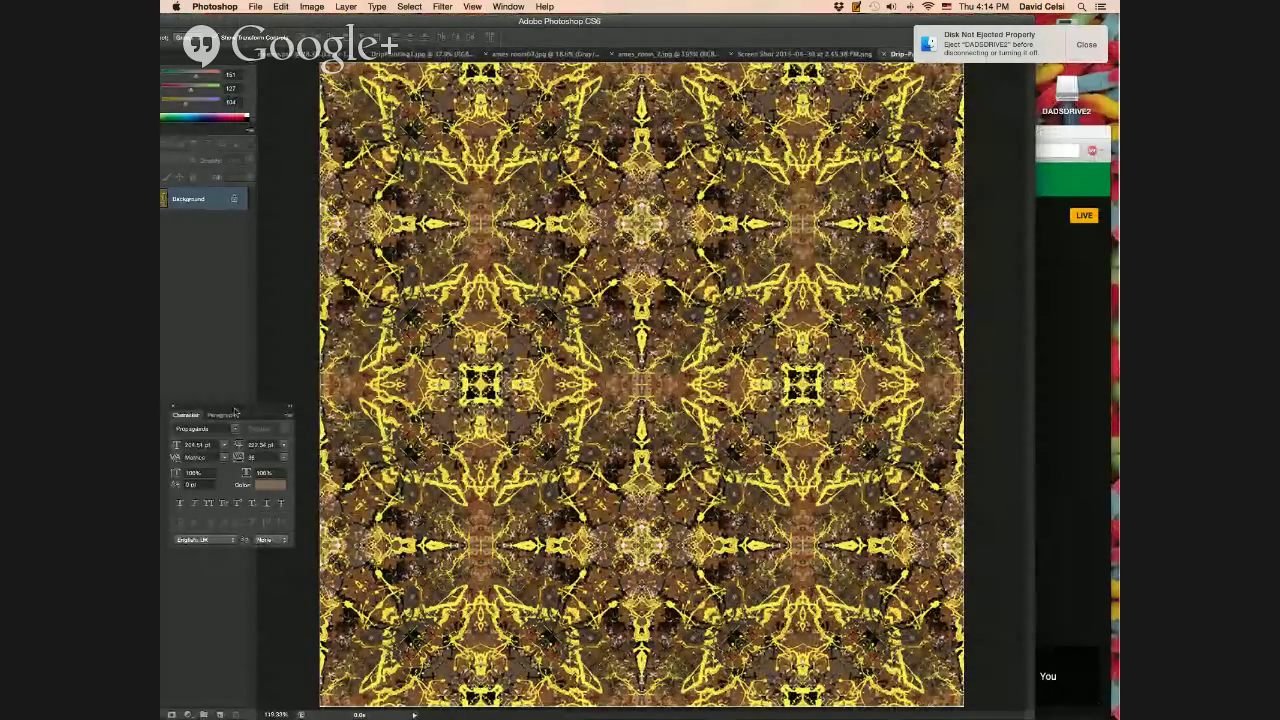